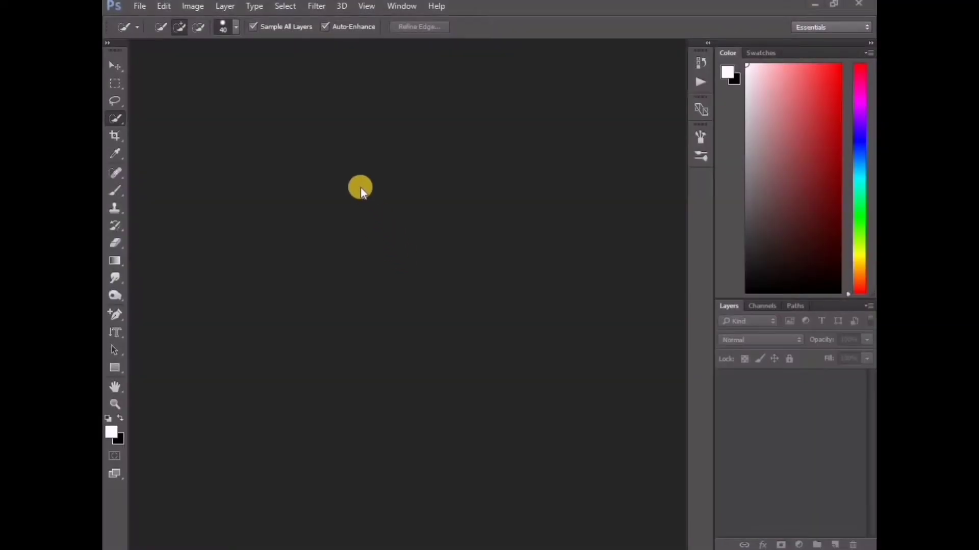
- Open the portrait IMG_5288.JPG from the Pictures folder via File > Open
click(140, 5)
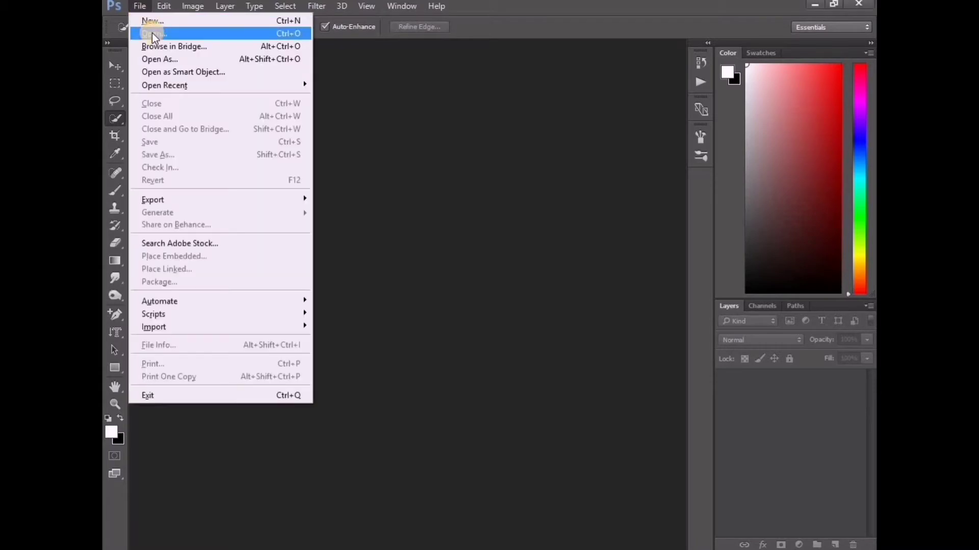
click(145, 31)
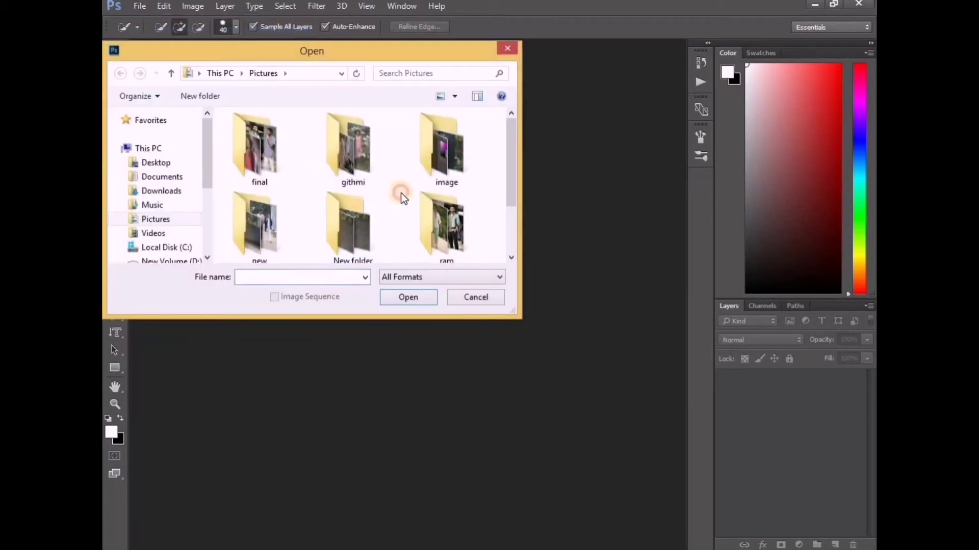
scroll(401, 193, down, 1)
click(356, 223)
click(405, 297)
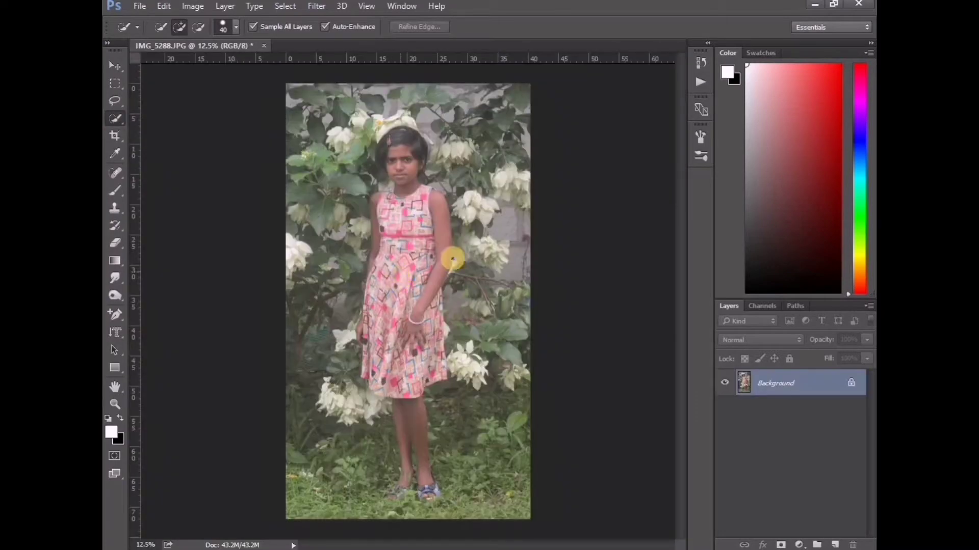
- Duplicate the background into Layer 1 and switch to the Pen tool in Path mode
key(ctrl+j)
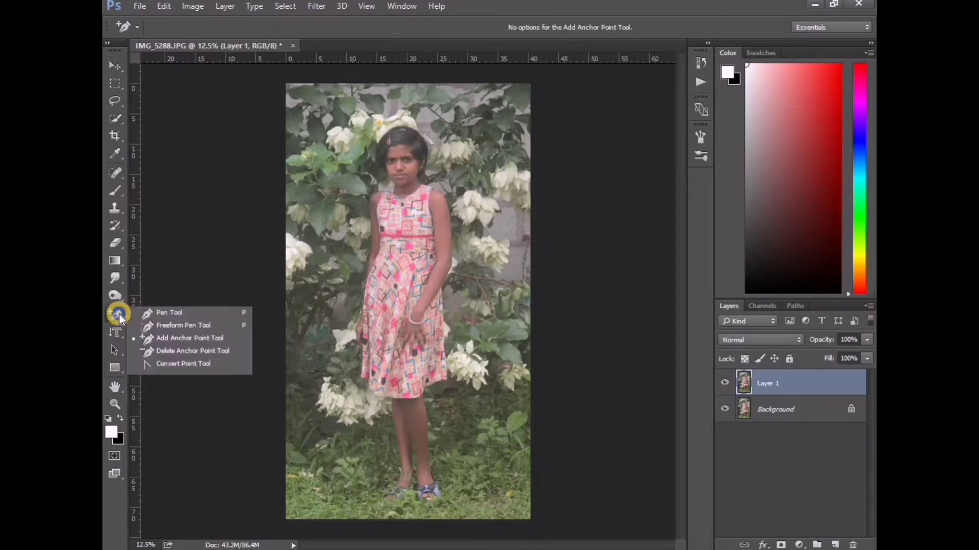
drag(118, 313, 152, 316)
scroll(407, 337, up, 2)
scroll(406, 336, up, 3)
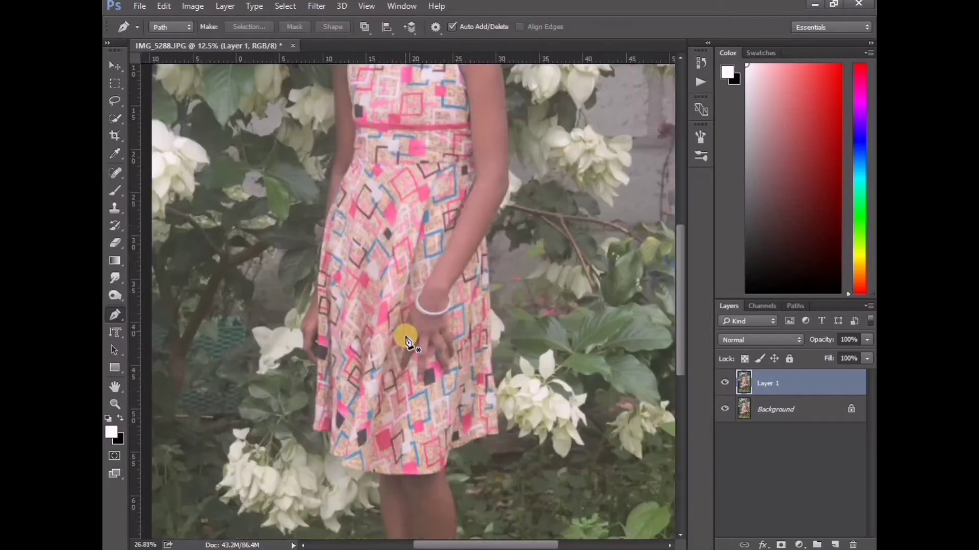
scroll(406, 336, down, 4)
scroll(399, 438, down, 1)
scroll(399, 437, down, 3)
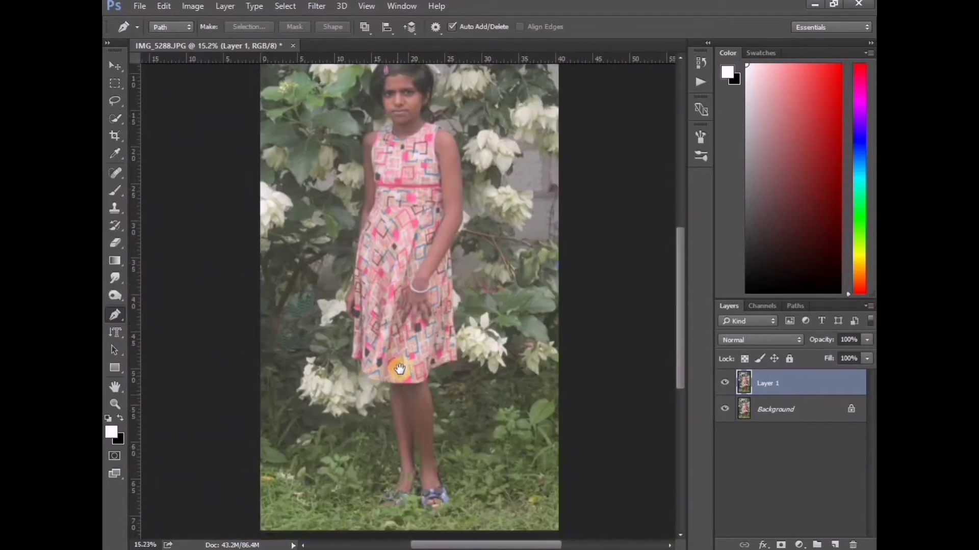
- Start the outline path near the feet and place anchors up along the dress hem
click(355, 463)
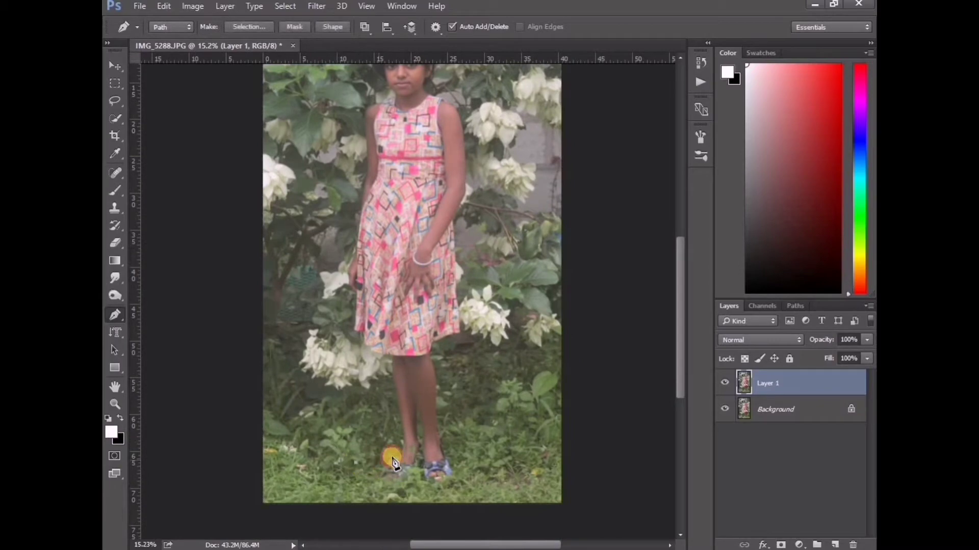
click(393, 362)
scroll(384, 362, up, 8)
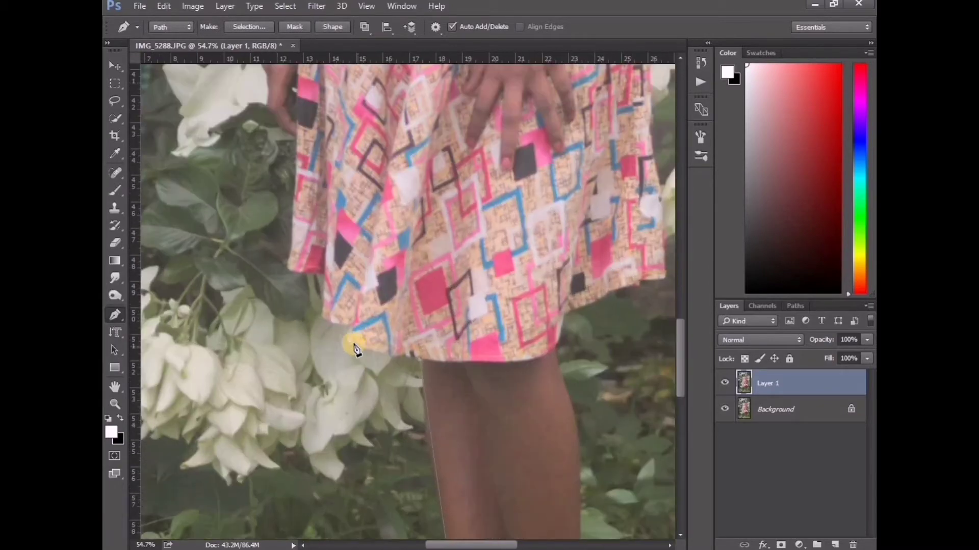
click(347, 342)
click(348, 326)
click(320, 314)
click(324, 275)
- Continue the path with anchors up along the girl's neck
drag(306, 102, 284, 245)
drag(316, 128, 321, 271)
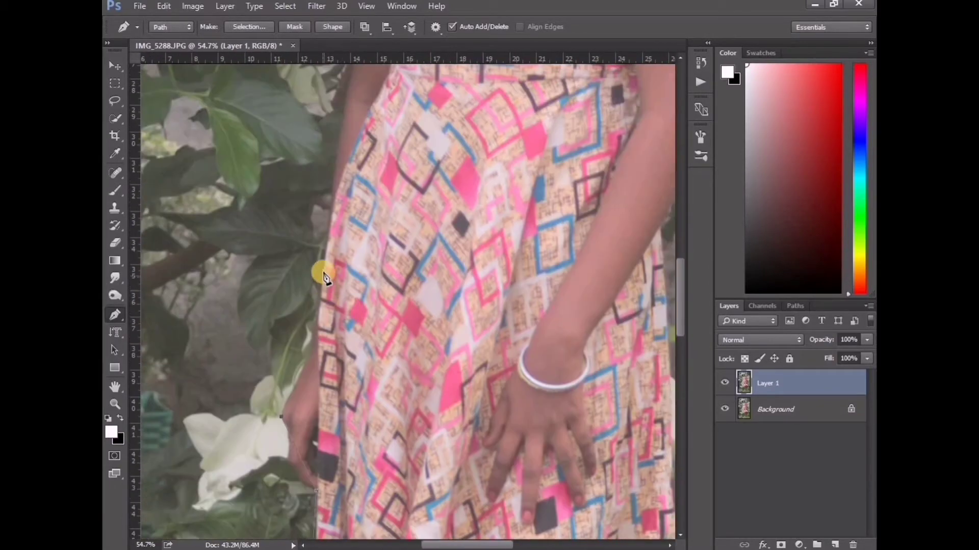
drag(326, 77, 347, 357)
drag(343, 92, 430, 255)
scroll(430, 256, up, 1)
click(385, 196)
click(377, 182)
click(351, 142)
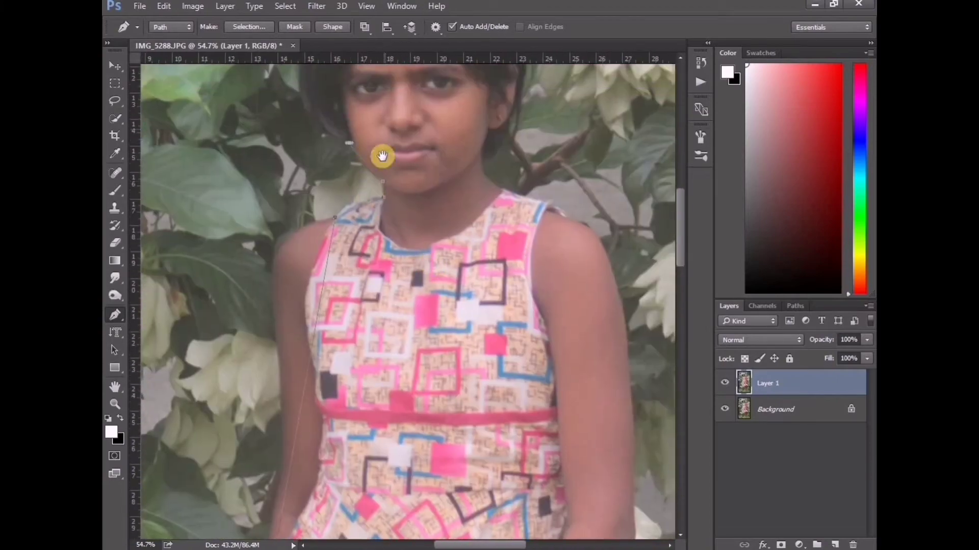
- Add path anchors along the skirt's right edge and its hem
scroll(382, 157, up, 5)
scroll(469, 247, up, 1)
scroll(479, 230, up, 1)
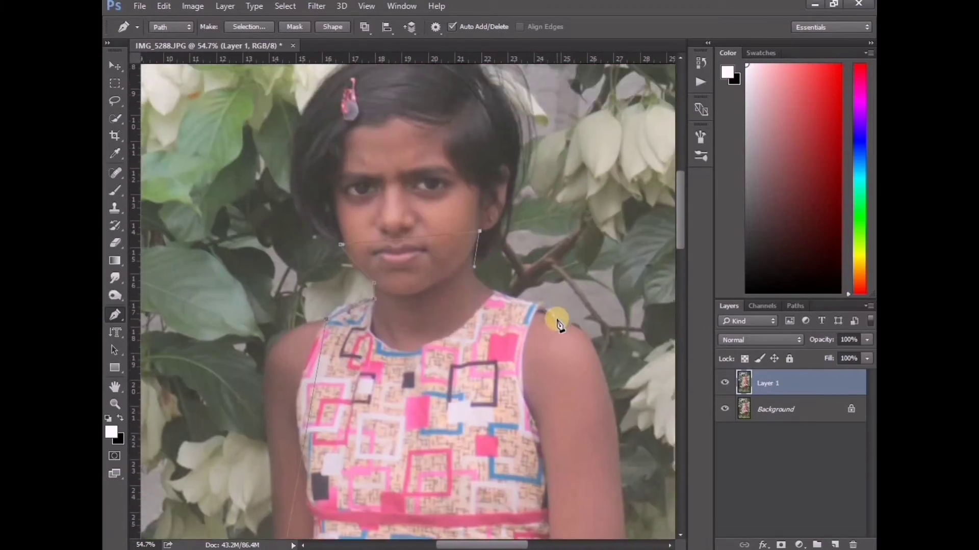
scroll(474, 306, down, 10)
scroll(575, 327, down, 5)
scroll(562, 306, down, 5)
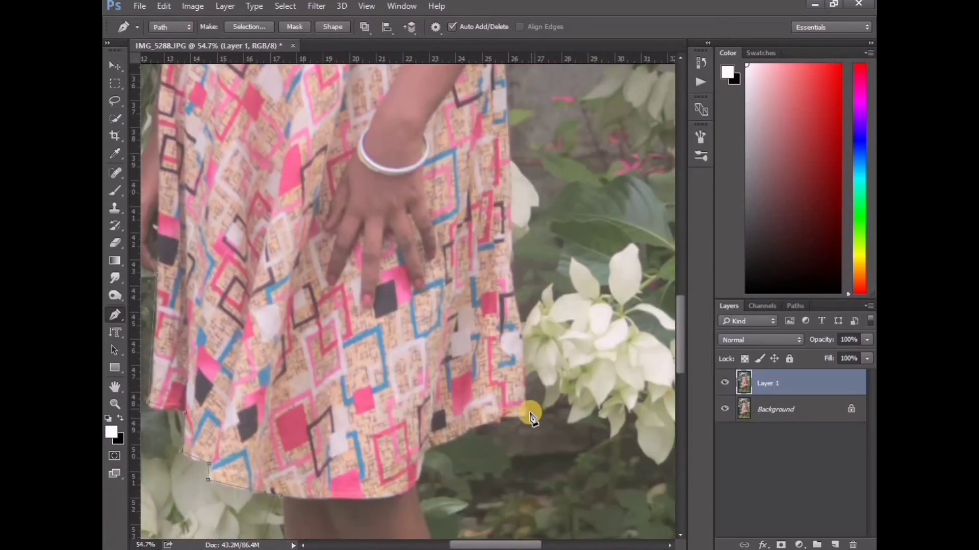
click(525, 416)
click(501, 424)
click(426, 451)
click(418, 487)
- Extend the path down the legs to the feet
scroll(418, 487, down, 10)
click(443, 386)
click(185, 525)
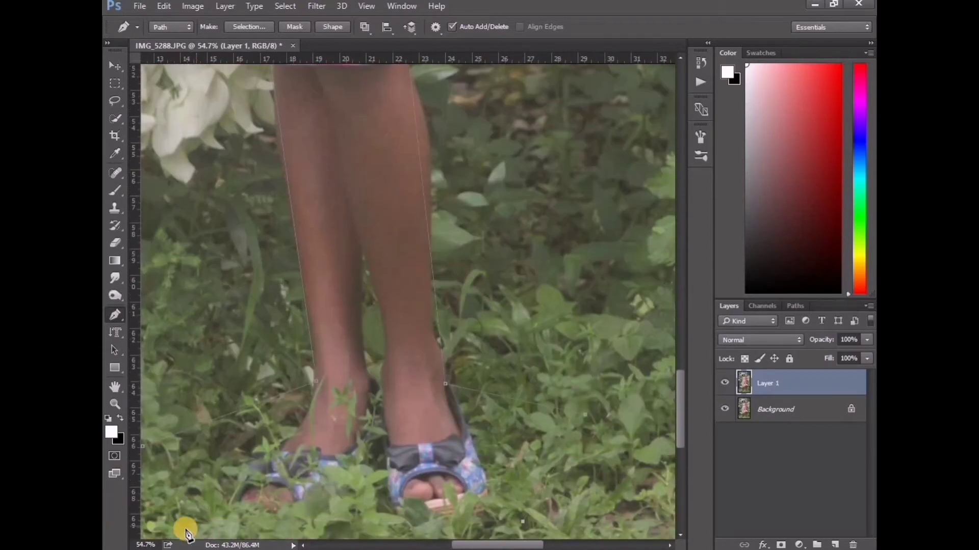
scroll(393, 494, up, 5)
click(115, 315)
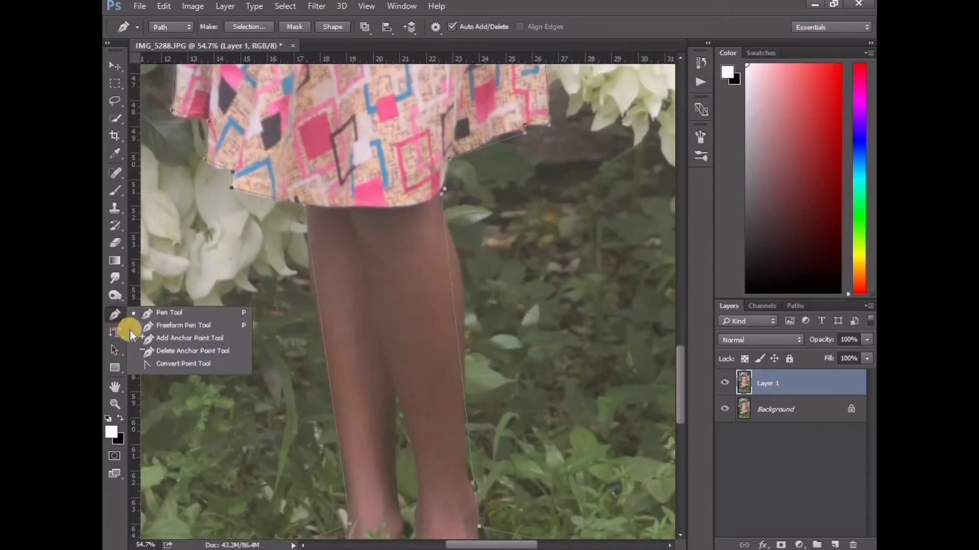
- Bend the path to hug the left leg using the Add Anchor Point tool
click(136, 335)
drag(369, 369, 376, 343)
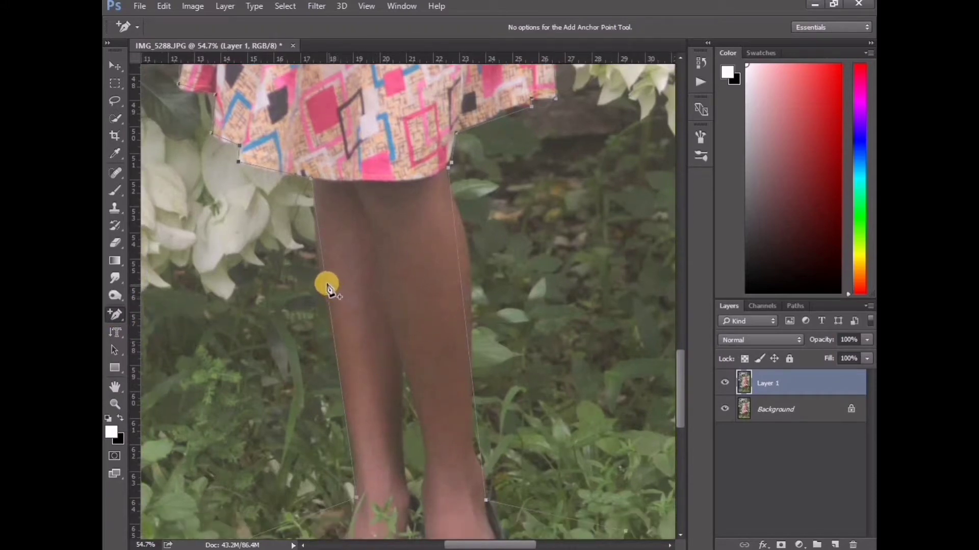
drag(326, 286, 322, 284)
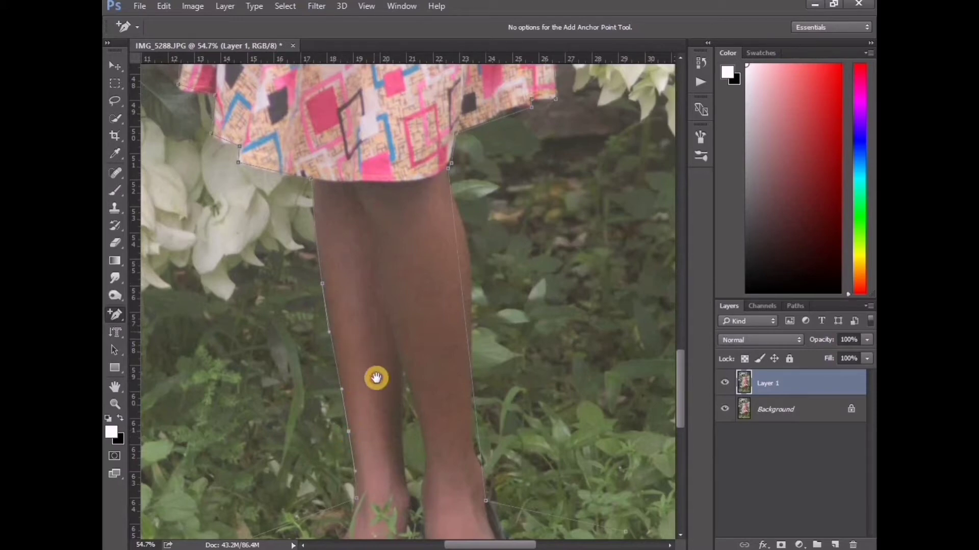
drag(376, 377, 377, 463)
scroll(367, 375, up, 1)
scroll(262, 245, up, 1)
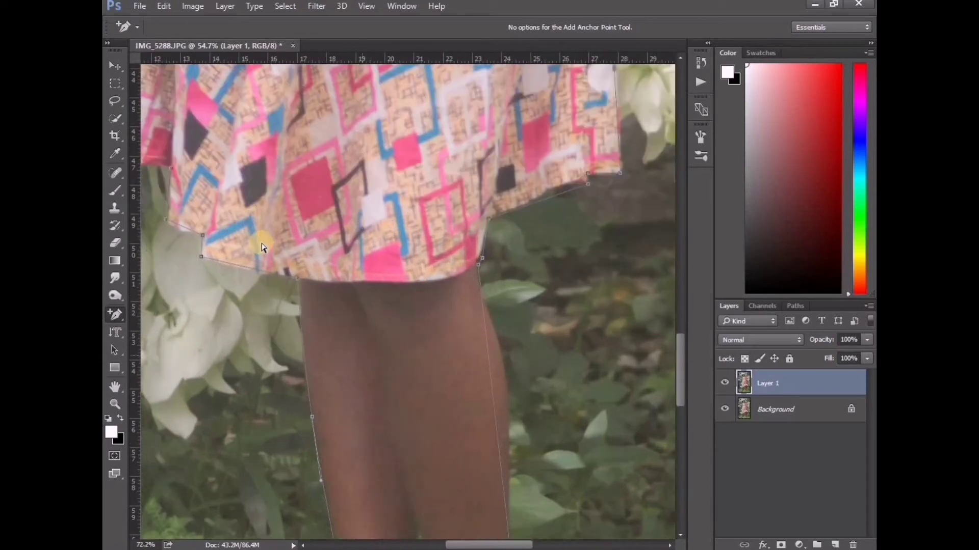
scroll(301, 273, up, 1)
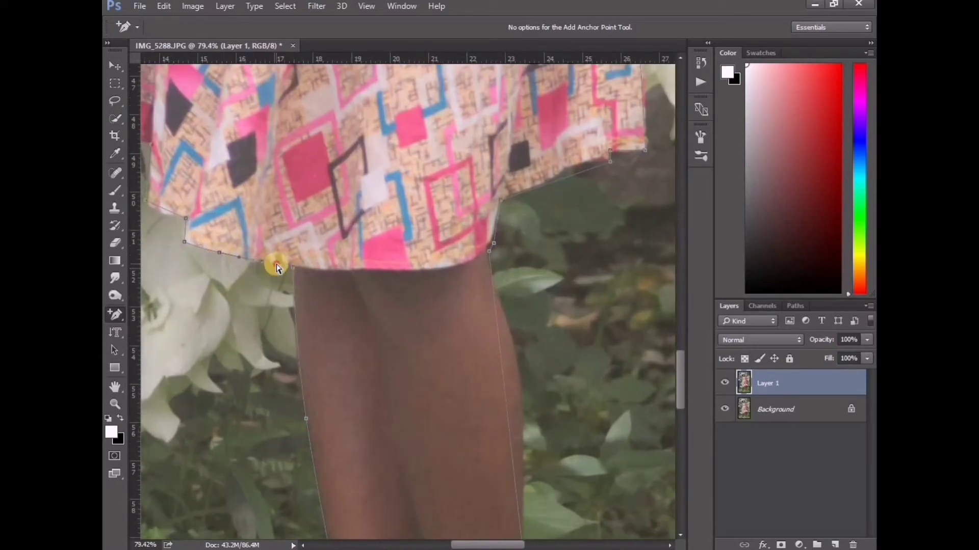
- Add curve points on the path beside the bangle hand and along the arm edge
drag(273, 265, 366, 417)
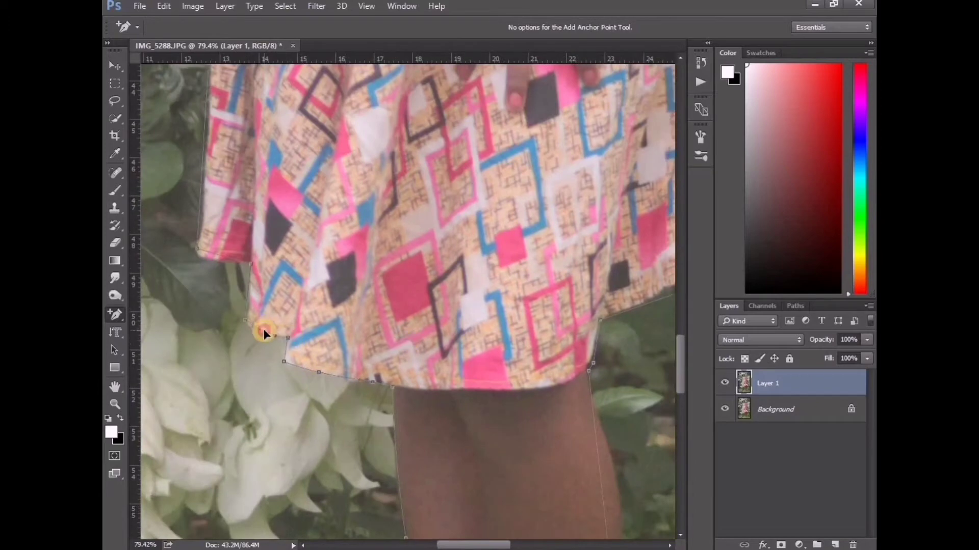
drag(262, 333, 301, 369)
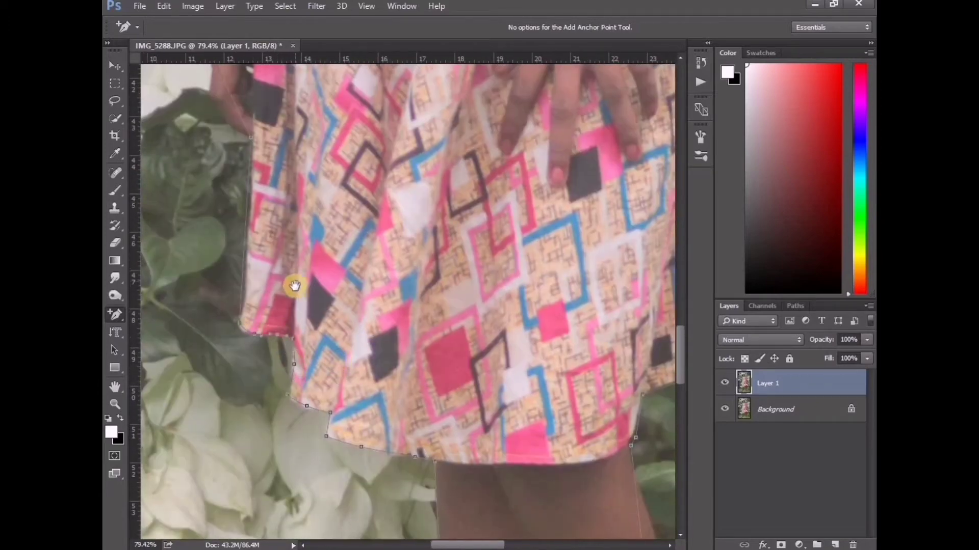
drag(291, 283, 225, 393)
mouse_move(255, 278)
mouse_down()
mouse_move(262, 362)
mouse_move(265, 310)
mouse_move(279, 355)
mouse_up()
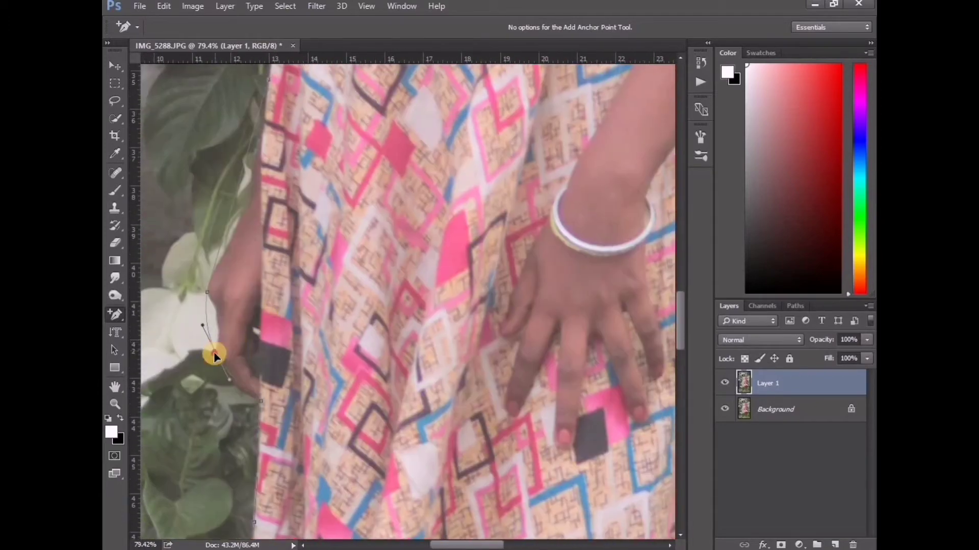
click(211, 322)
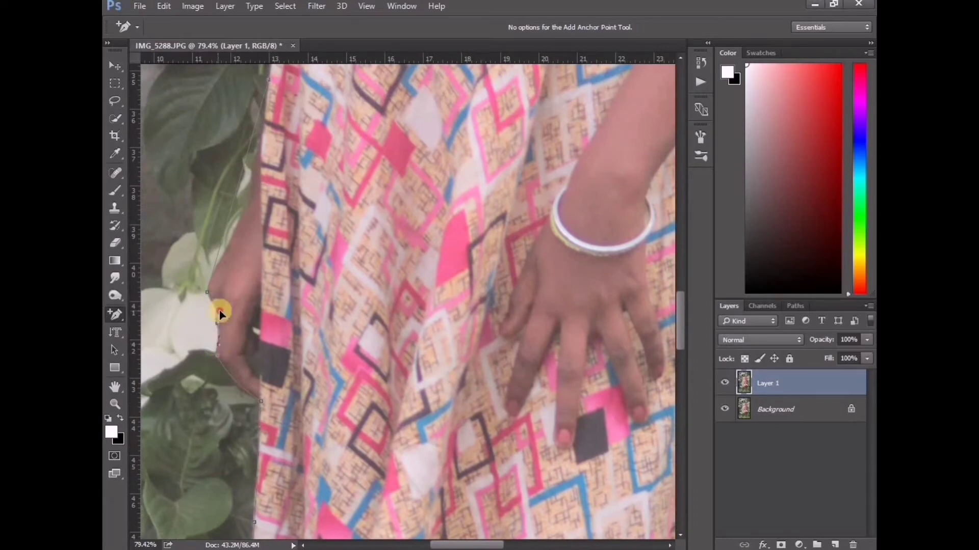
click(237, 390)
- Add a curve point along the upper arm, then move up to the shoulder and face
drag(280, 287, 288, 432)
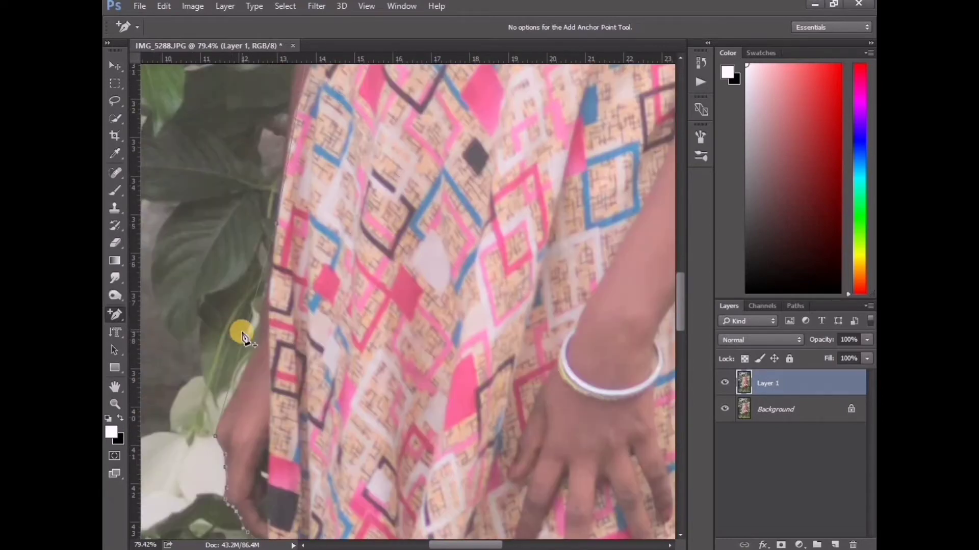
click(253, 336)
drag(273, 315, 268, 404)
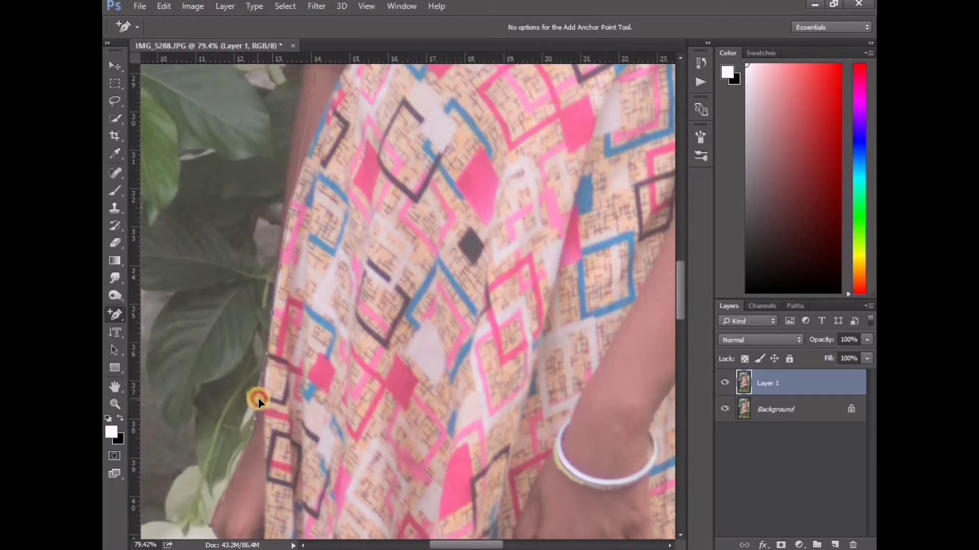
drag(328, 294, 332, 437)
drag(304, 252, 301, 456)
drag(355, 155, 356, 290)
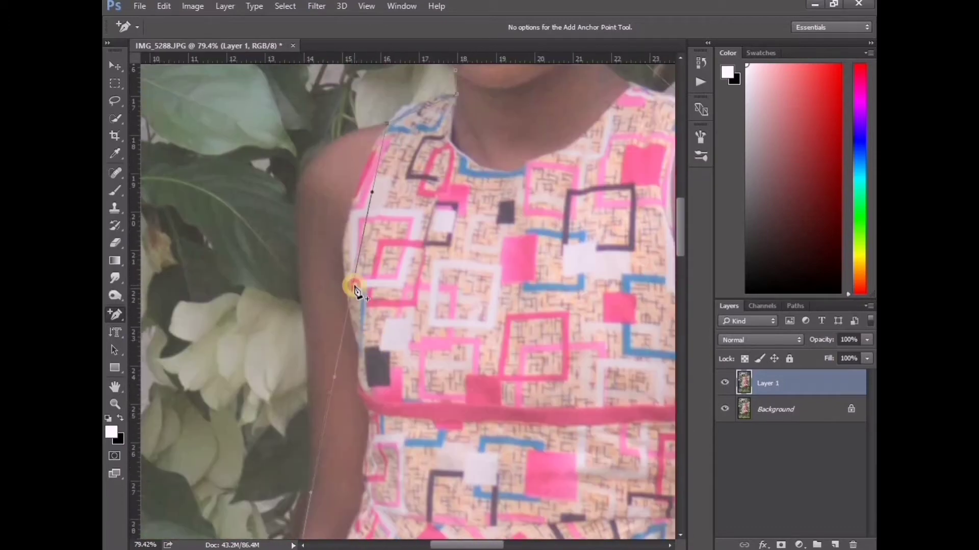
drag(334, 143, 337, 264)
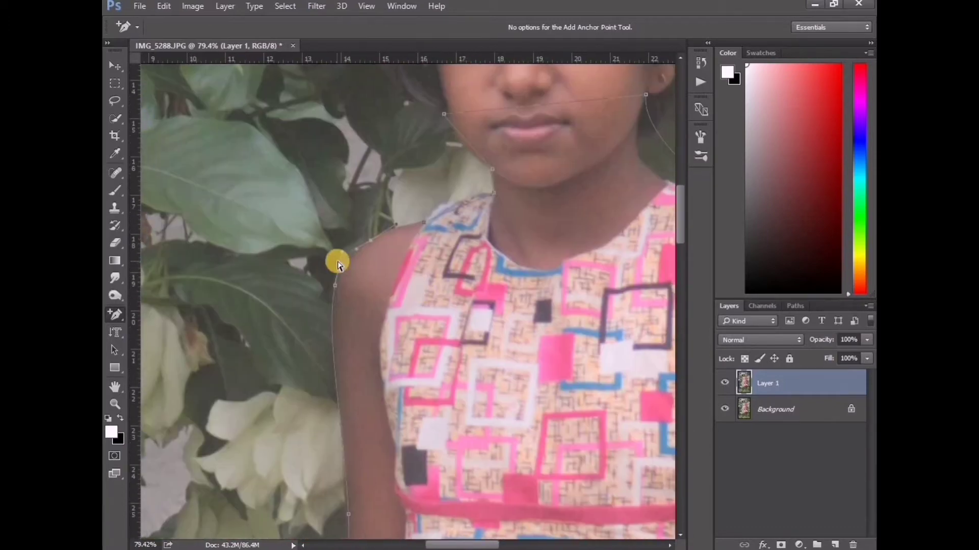
scroll(425, 284, up, 2)
- Add a curve point across the brow and curve the path along the hair's left edge
scroll(436, 295, up, 2)
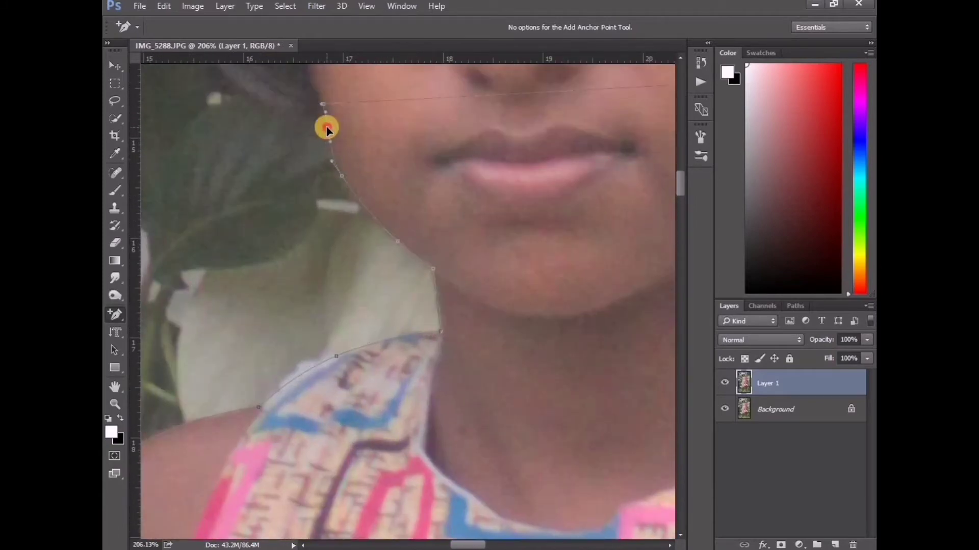
drag(474, 189, 275, 259)
scroll(447, 308, down, 3)
scroll(448, 357, down, 2)
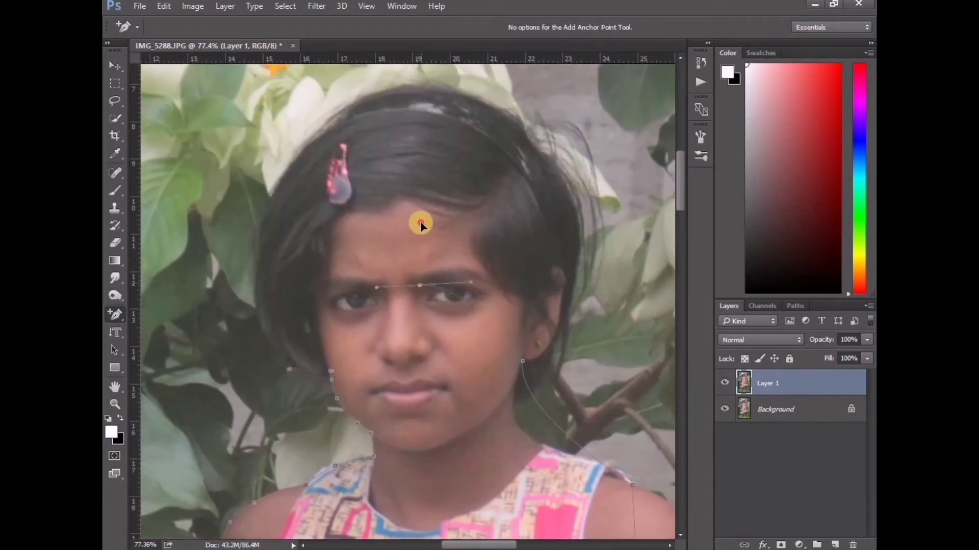
click(406, 84)
drag(351, 236, 256, 264)
- Add anchors on the hair outline and reshape the path around the hair's right side and neck
click(290, 356)
click(263, 320)
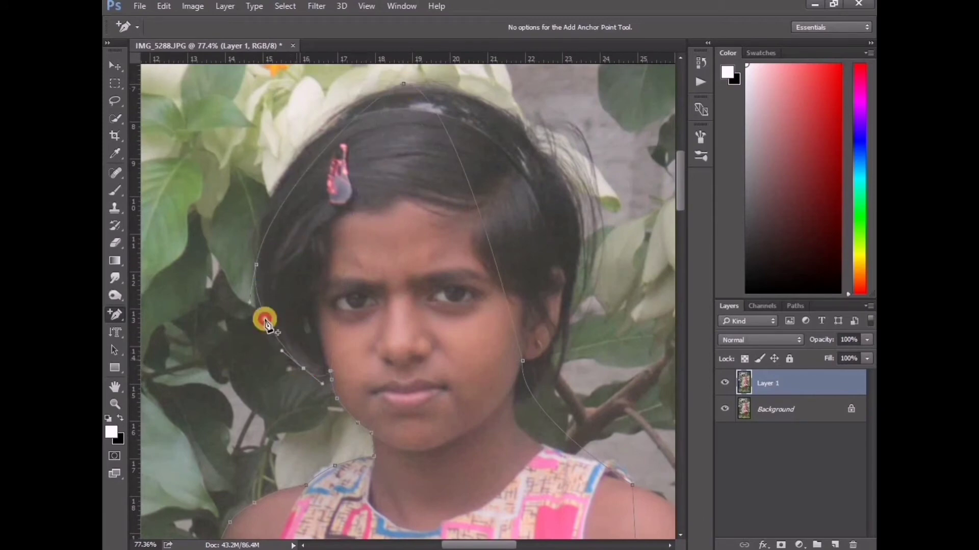
drag(339, 156, 308, 144)
click(262, 216)
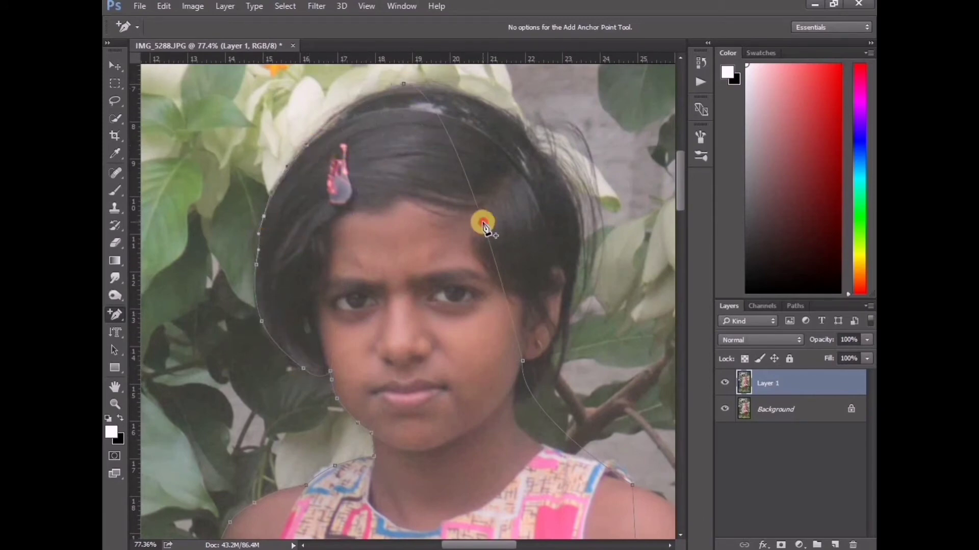
drag(483, 221, 573, 197)
drag(546, 343, 527, 397)
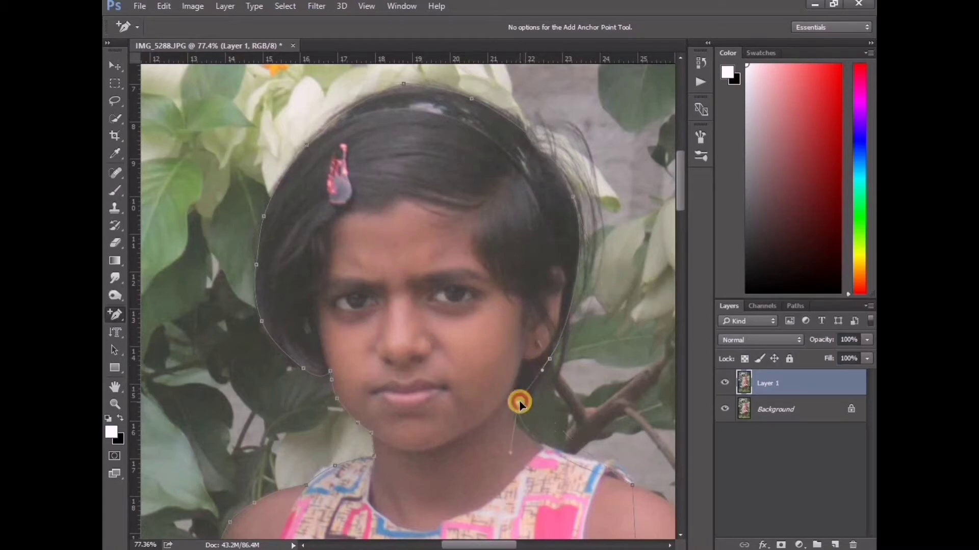
- Bend the path along the neck and shoulder, and add an anchor on the forearm edge
scroll(447, 382, up, 2)
scroll(490, 393, up, 2)
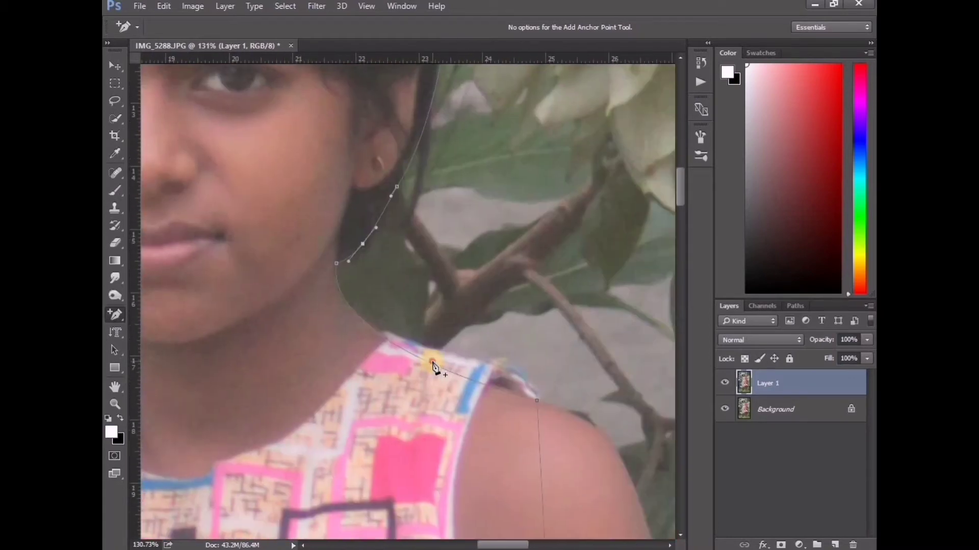
drag(508, 360, 384, 334)
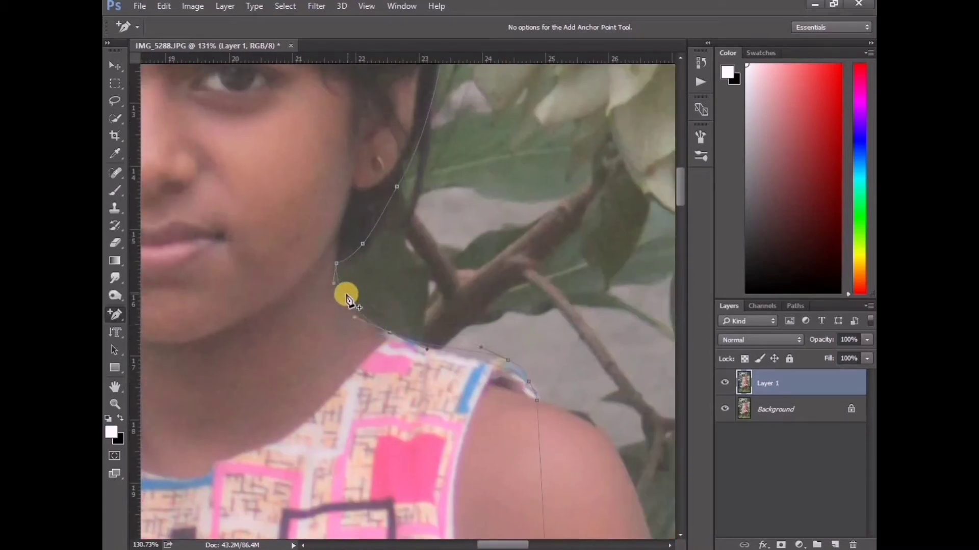
scroll(478, 357, down, 3)
drag(463, 389, 449, 189)
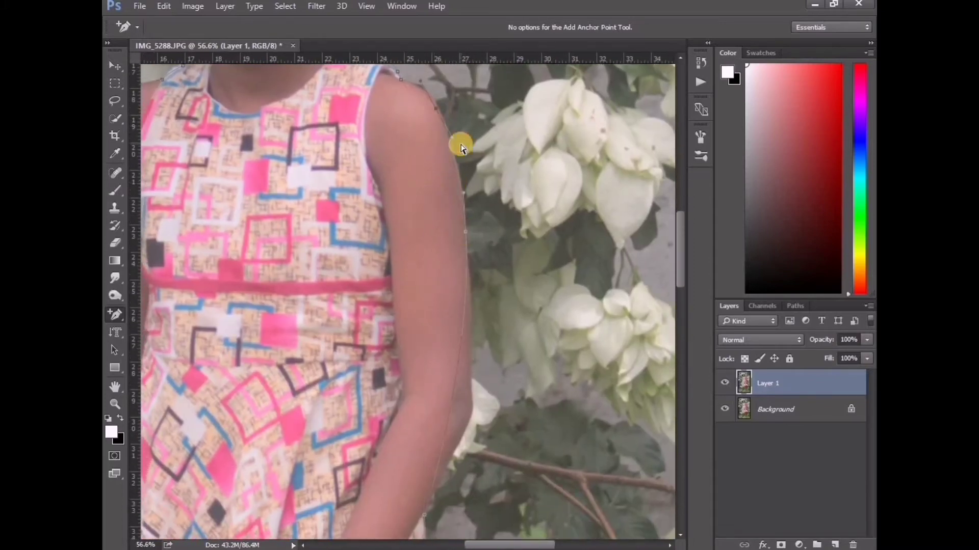
scroll(437, 254, up, 2)
scroll(418, 290, down, 5)
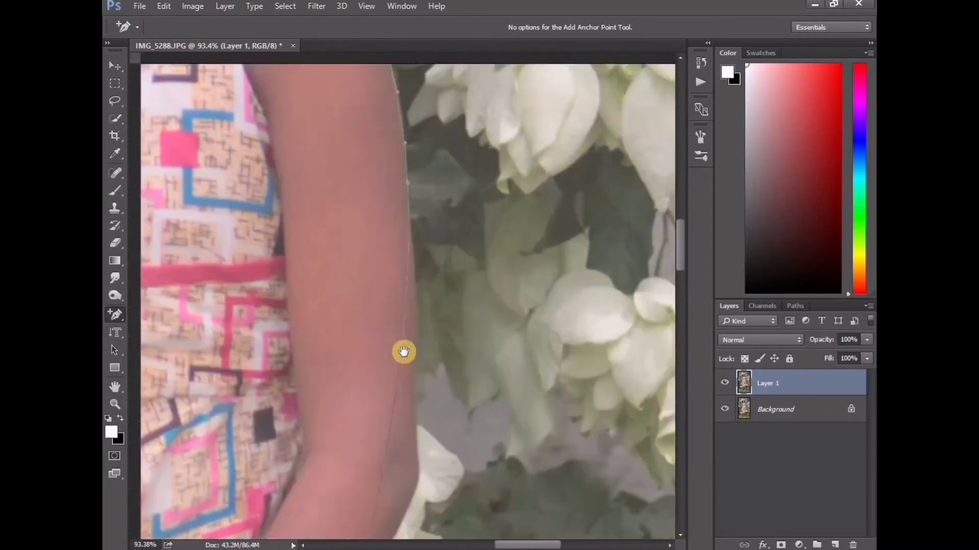
scroll(448, 337, down, 5)
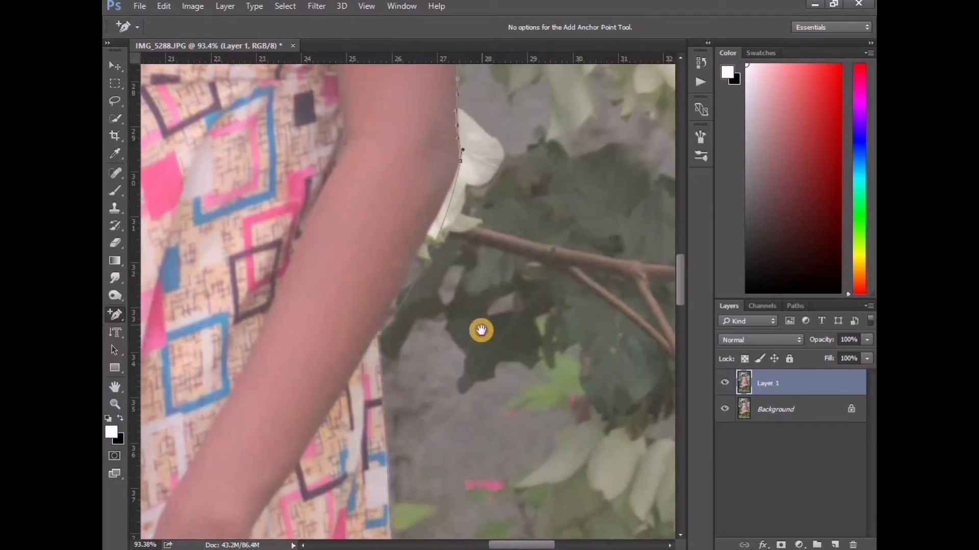
click(442, 206)
- Align the path with the arm's outer edge and the skirt's lower hem
scroll(441, 250, down, 5)
scroll(483, 308, down, 2)
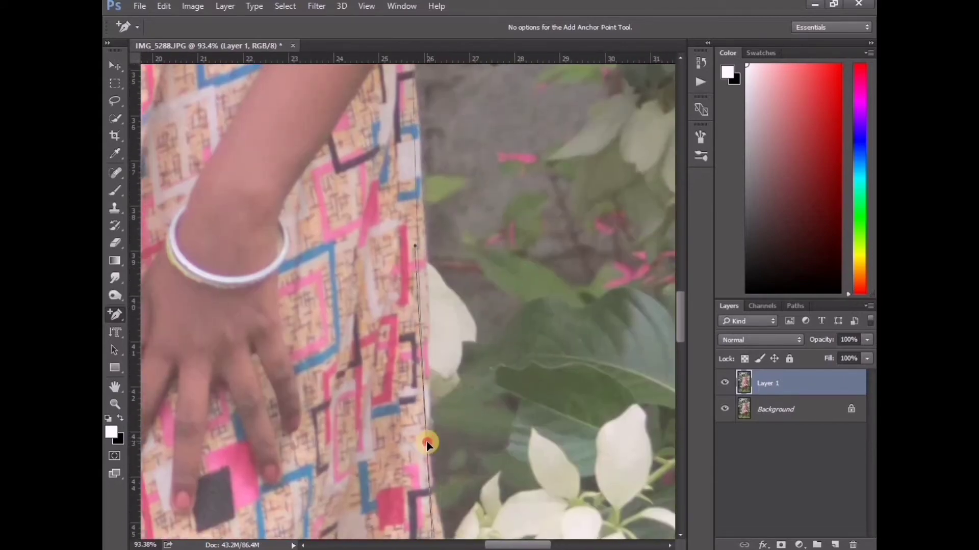
scroll(426, 227, up, 3)
drag(417, 349, 408, 206)
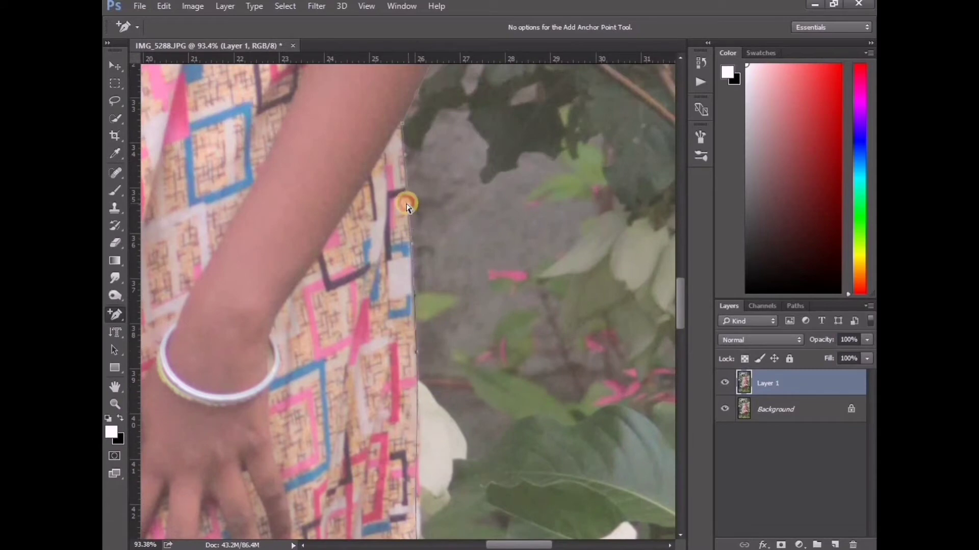
scroll(418, 179, down, 5)
scroll(431, 149, down, 1)
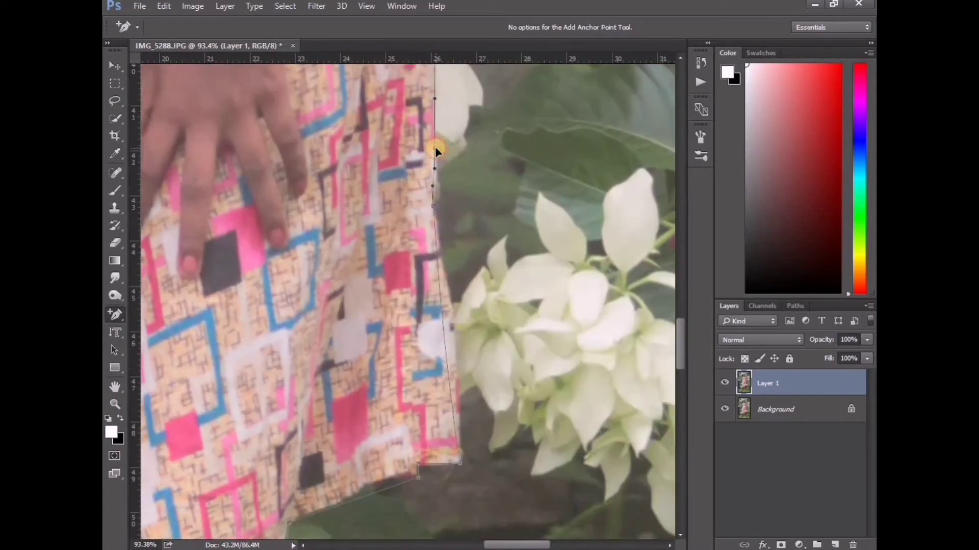
scroll(446, 275, down, 2)
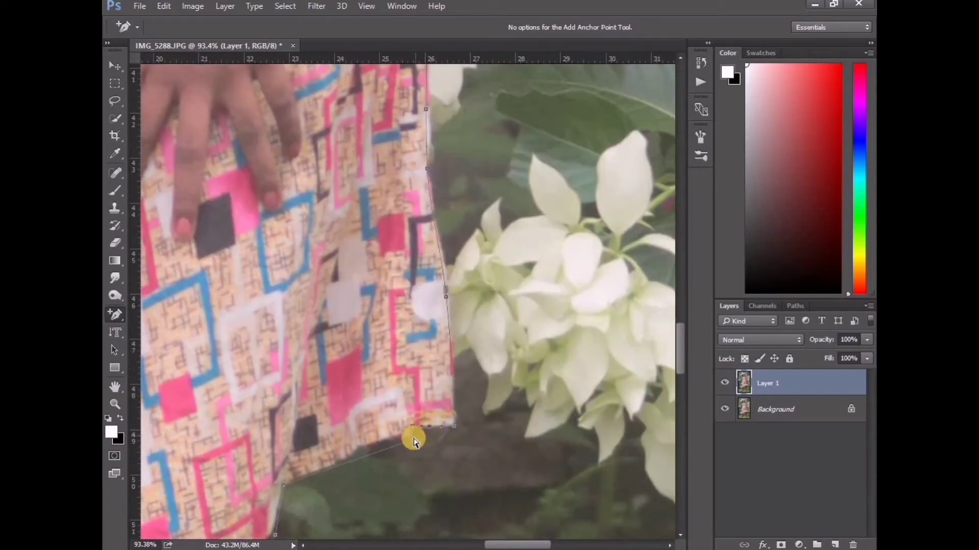
mouse_move(357, 451)
mouse_down()
mouse_move(337, 461)
mouse_move(327, 402)
mouse_up()
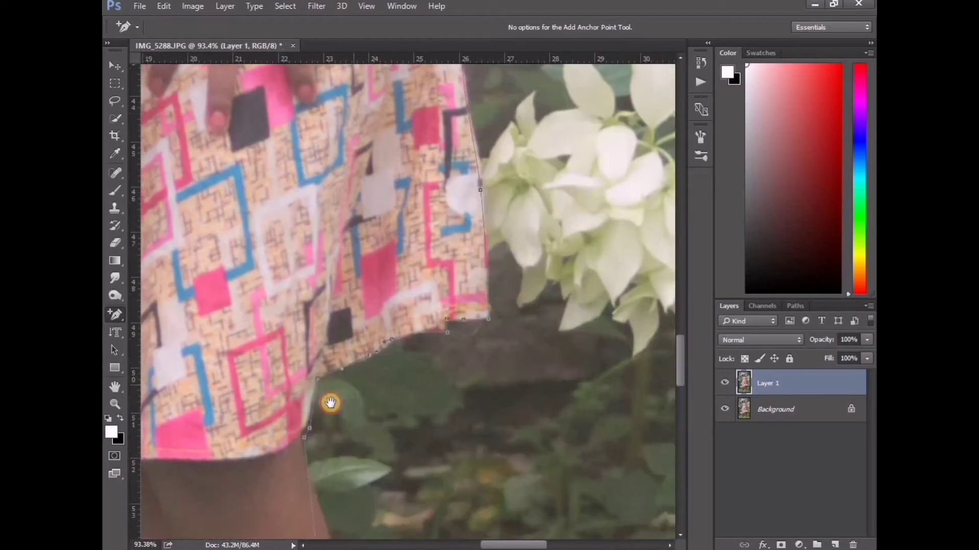
- Fit the path around both legs down to the ankles
drag(302, 438, 336, 340)
scroll(336, 340, down, 2)
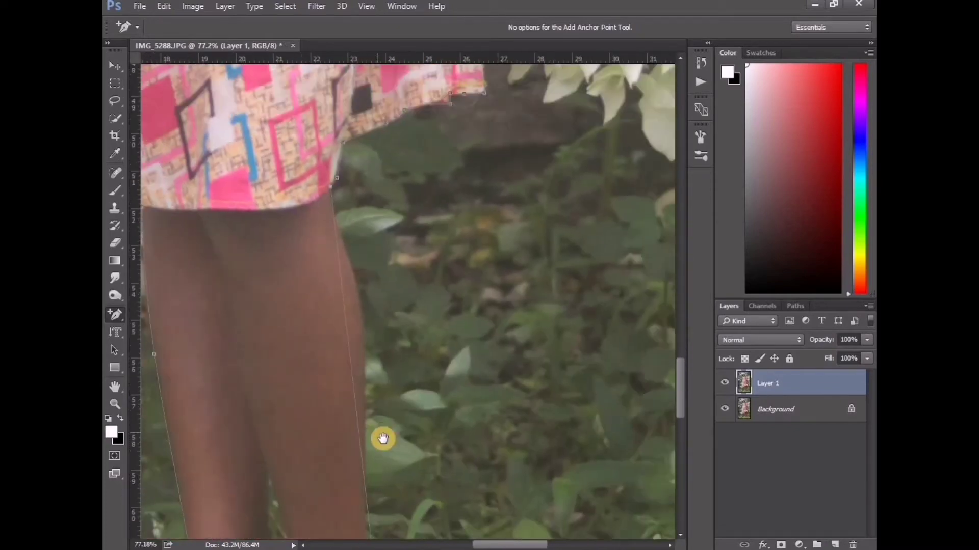
scroll(382, 437, down, 1)
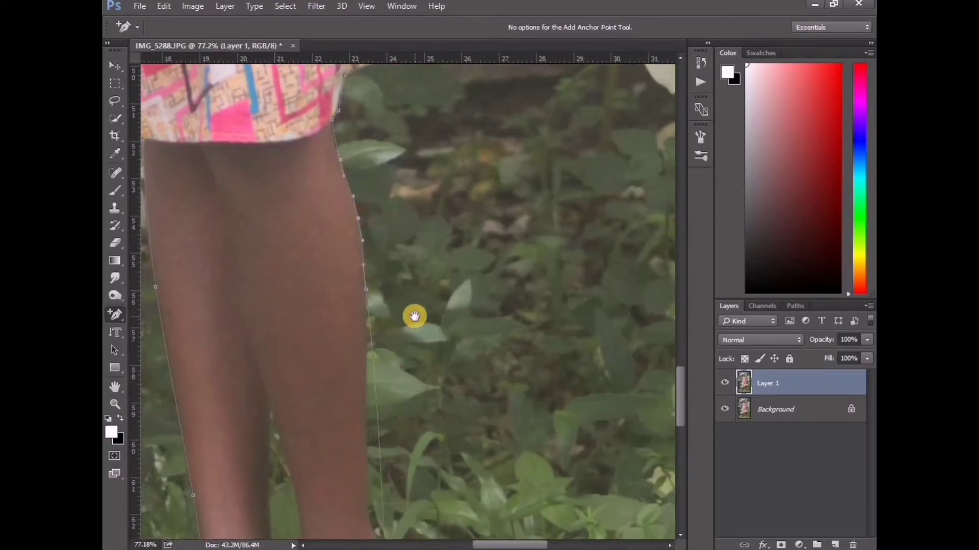
scroll(408, 316, down, 3)
drag(360, 308, 353, 311)
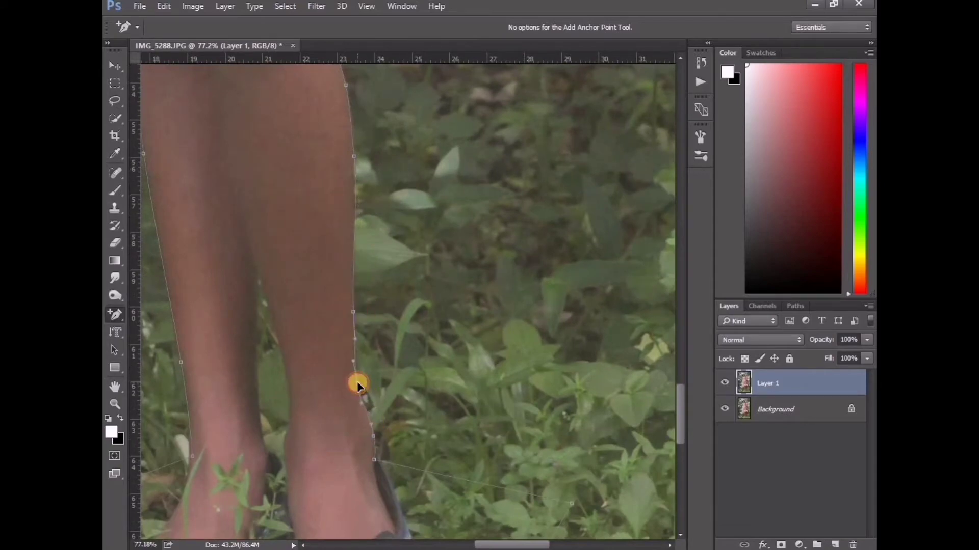
scroll(367, 420, up, 3)
scroll(352, 411, up, 1)
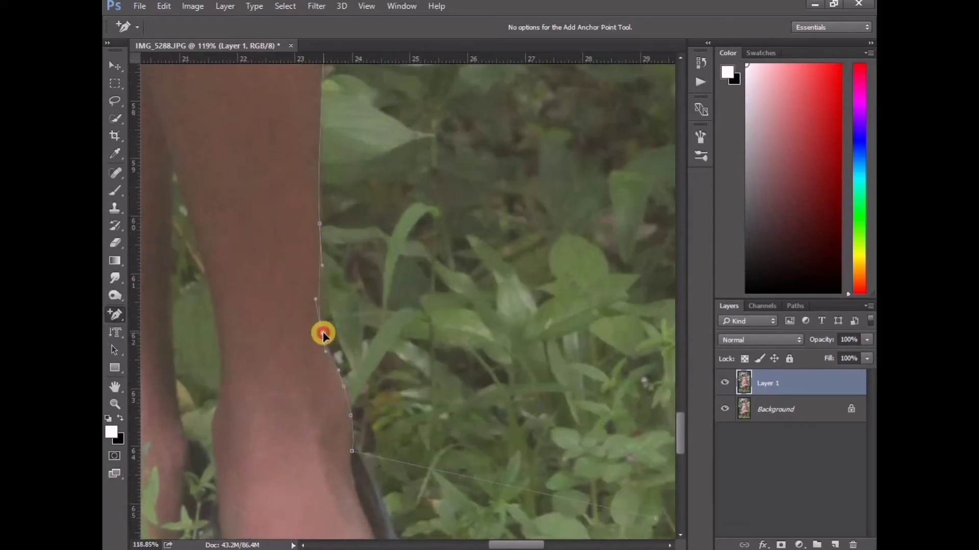
scroll(323, 332, down, 2)
scroll(430, 389, down, 5)
scroll(389, 387, up, 5)
scroll(295, 390, up, 1)
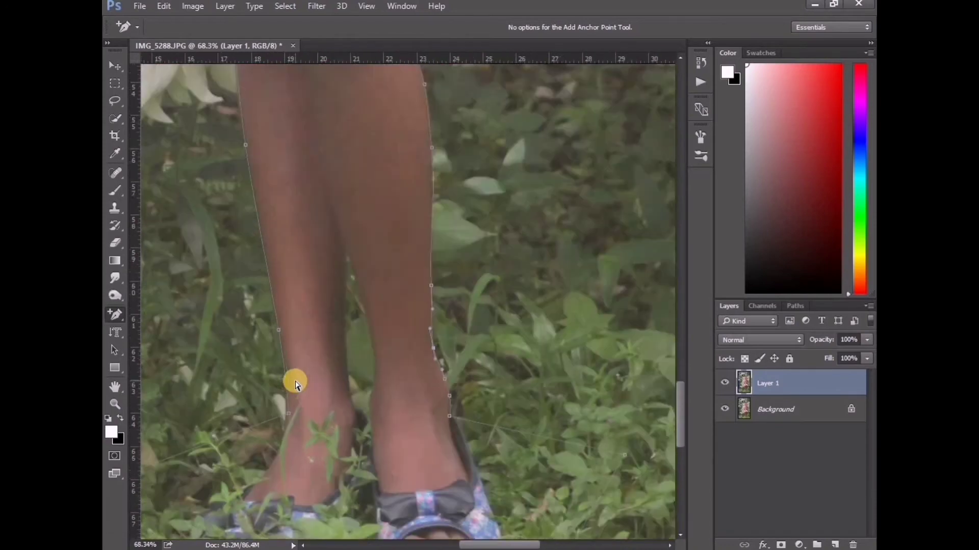
scroll(291, 408, up, 1)
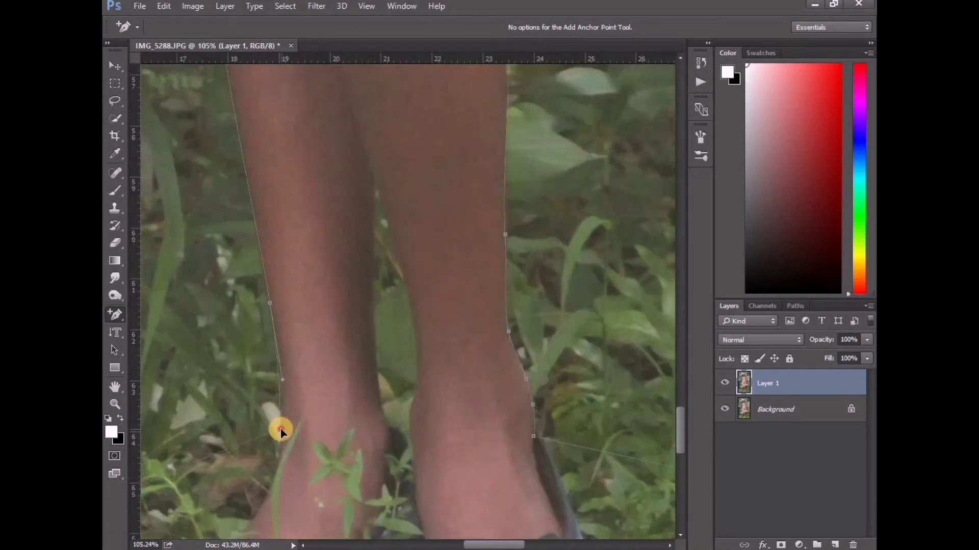
scroll(351, 368, down, 1)
scroll(353, 372, down, 1)
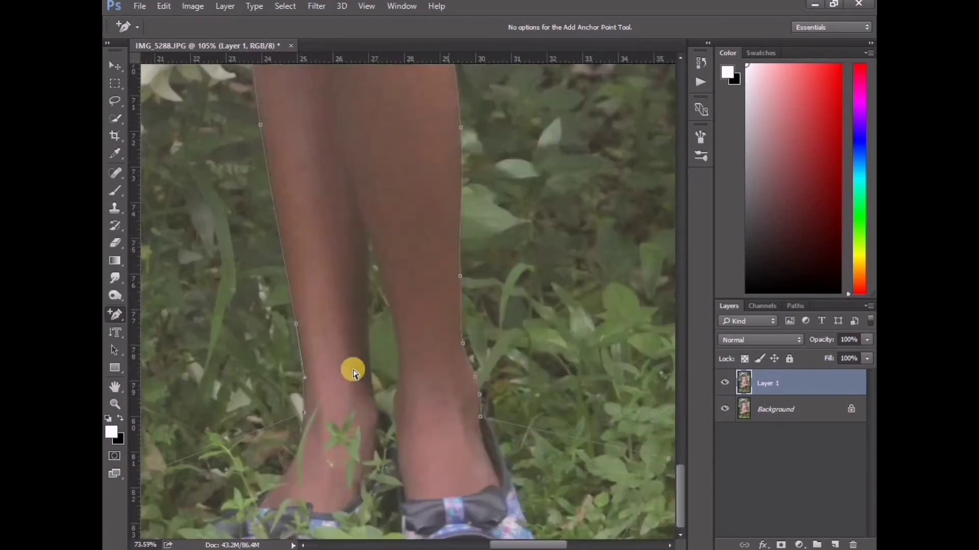
scroll(353, 372, down, 1)
scroll(352, 372, down, 1)
scroll(350, 372, down, 2)
scroll(354, 362, down, 1)
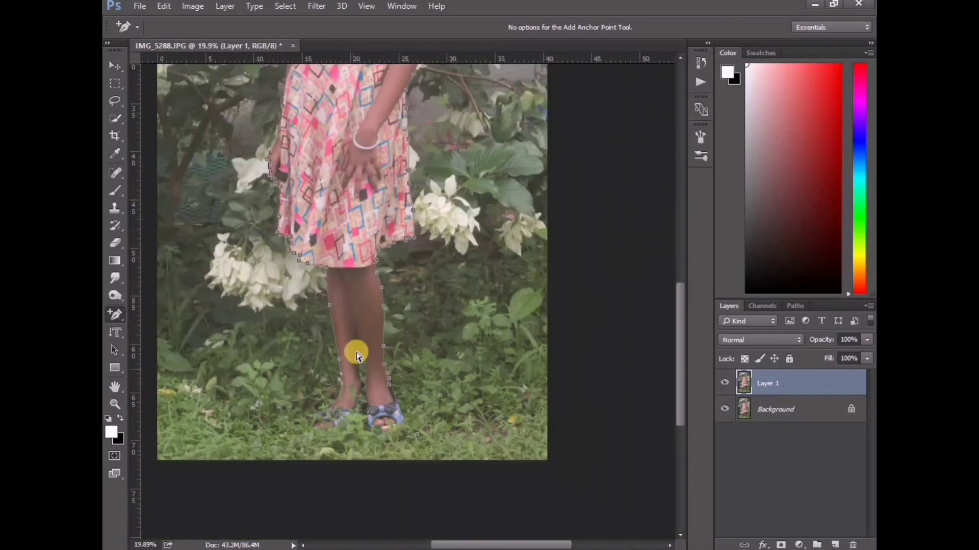
scroll(357, 352, down, 1)
scroll(391, 333, up, 1)
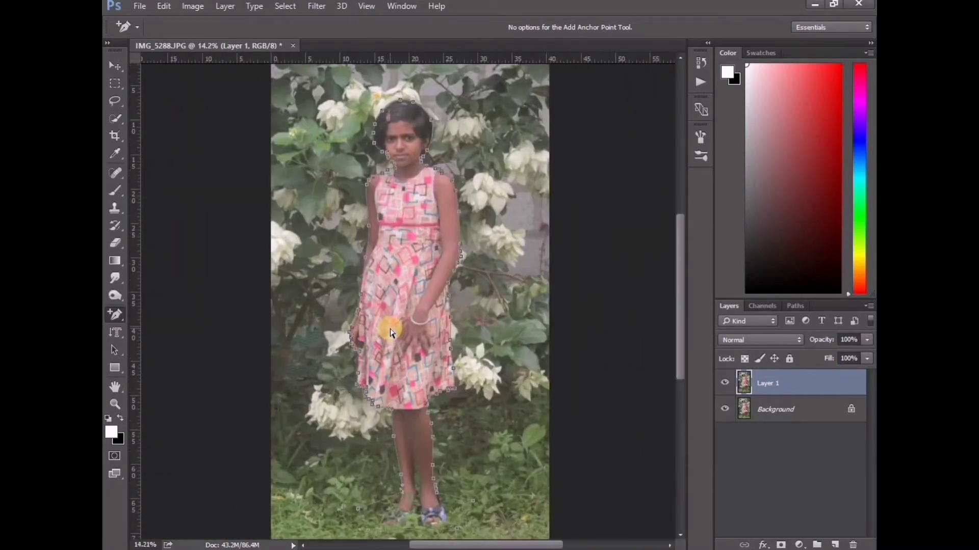
- Load the path as a selection and open Refine Edge from the Quick Selection tool
key(ctrl+Return)
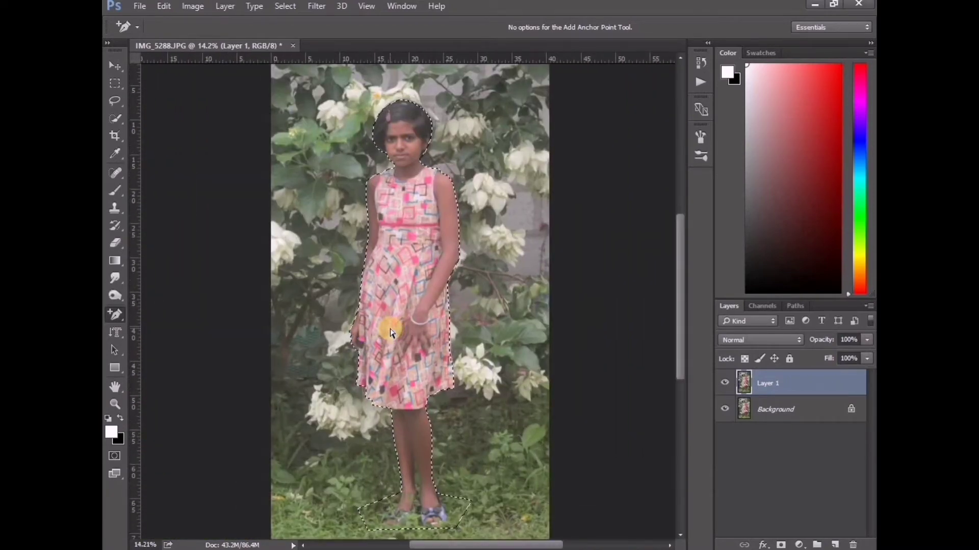
click(115, 119)
click(434, 27)
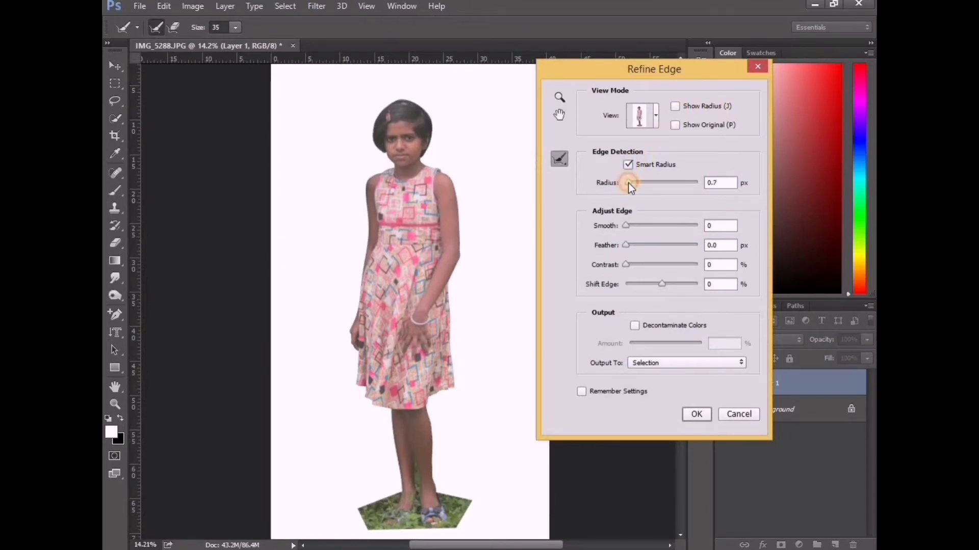
- Set the Smart Radius to 0.9 px and zoom the white-background preview onto the face
drag(626, 184, 627, 183)
text(0.9)
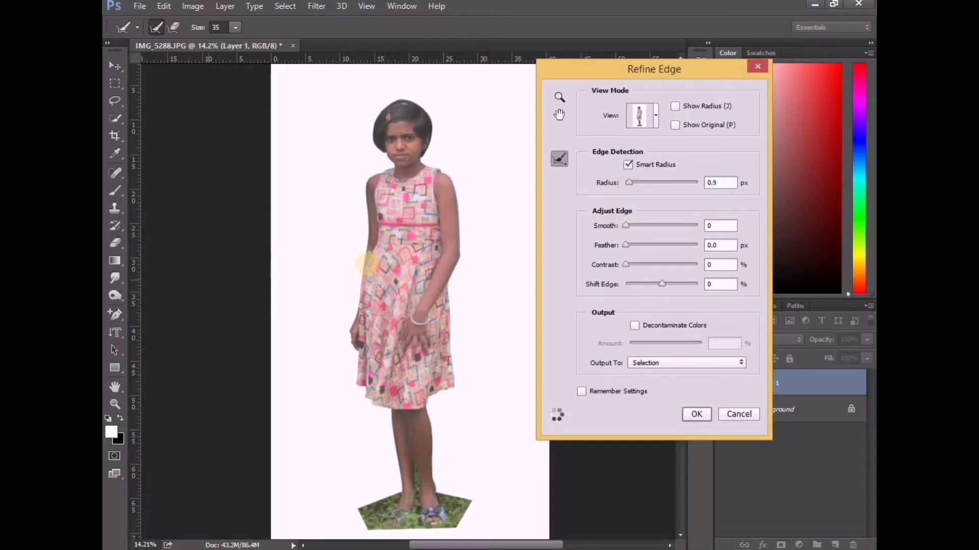
scroll(249, 287, up, 3)
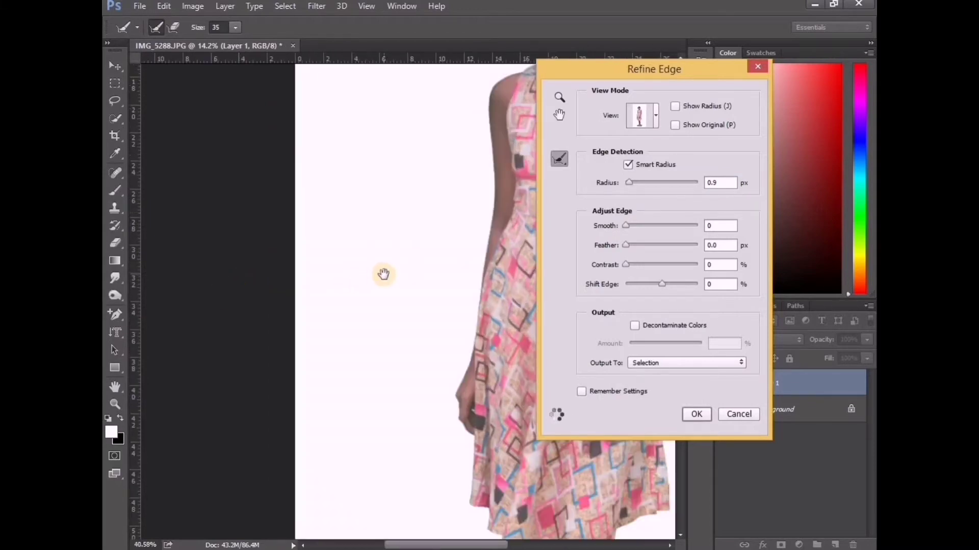
scroll(276, 337, up, 1)
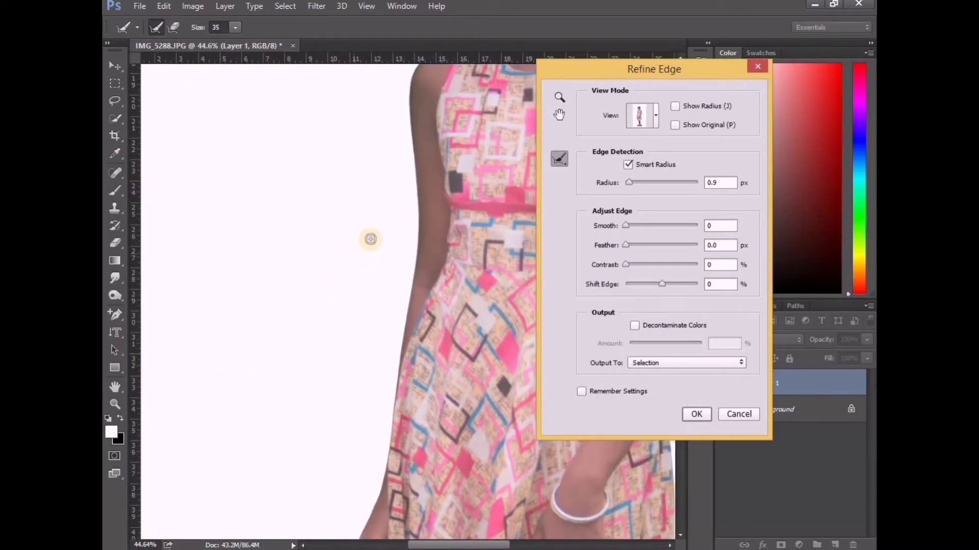
drag(384, 227, 226, 430)
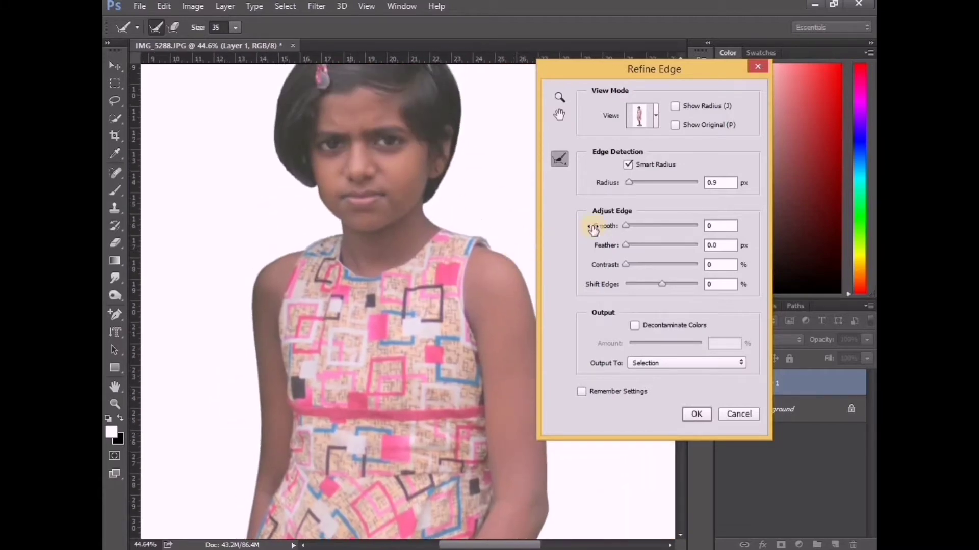
- Apply Smooth 7, Feather 1.4 px, Contrast 11%, Decontaminate 79%, output to a masked layer
click(628, 223)
drag(631, 246, 634, 264)
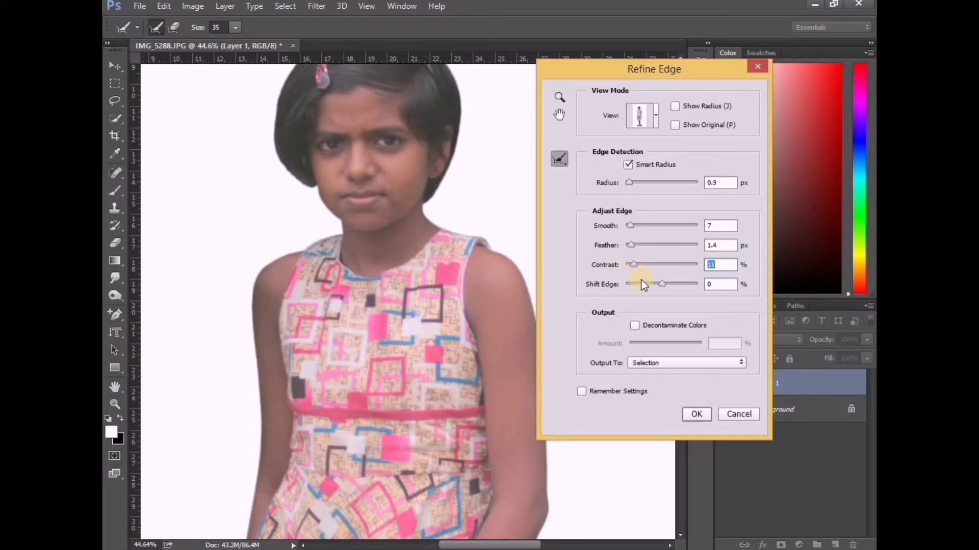
click(635, 324)
click(672, 344)
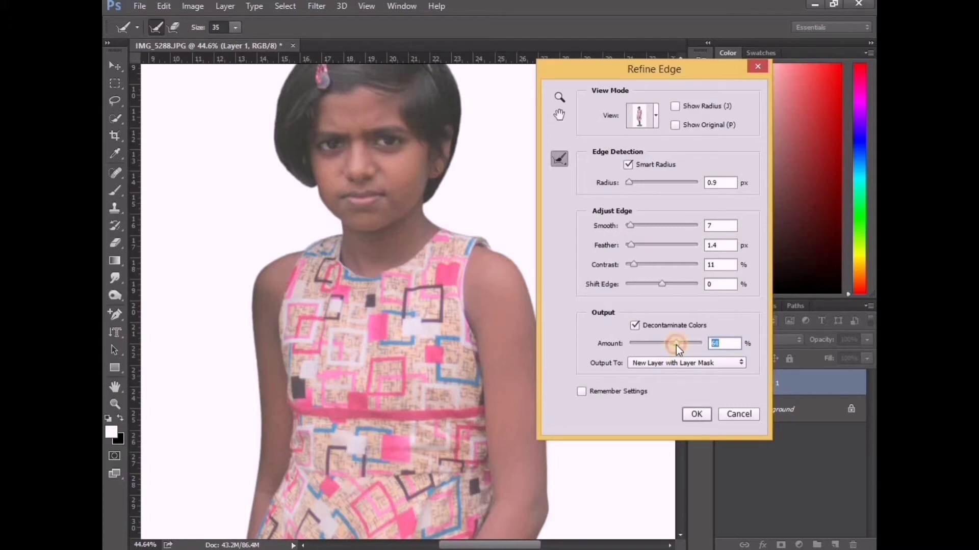
drag(676, 344, 686, 345)
click(701, 414)
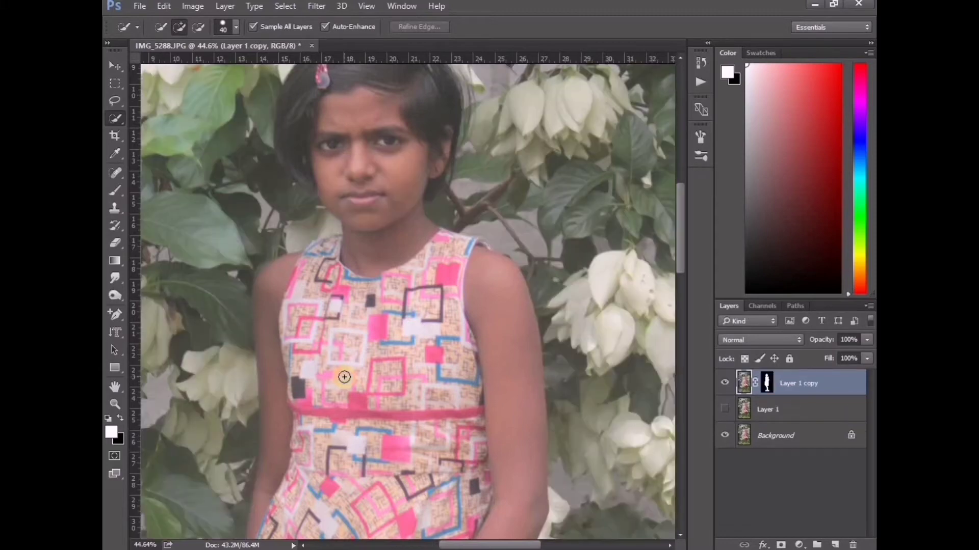
- Hide Layer 1 copy and Background, leaving Layer 1 visible and selected
scroll(368, 313, down, 3)
scroll(558, 296, down, 3)
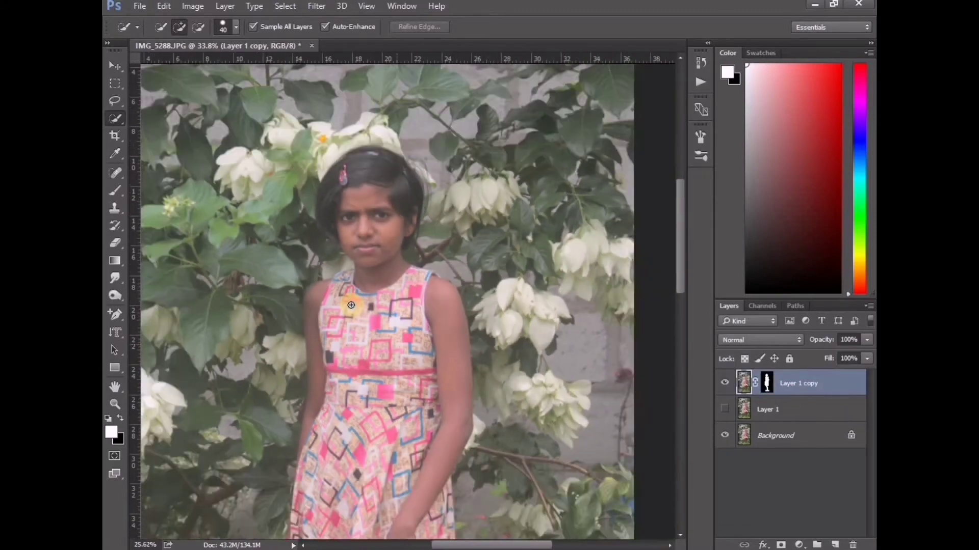
scroll(558, 296, down, 2)
click(725, 382)
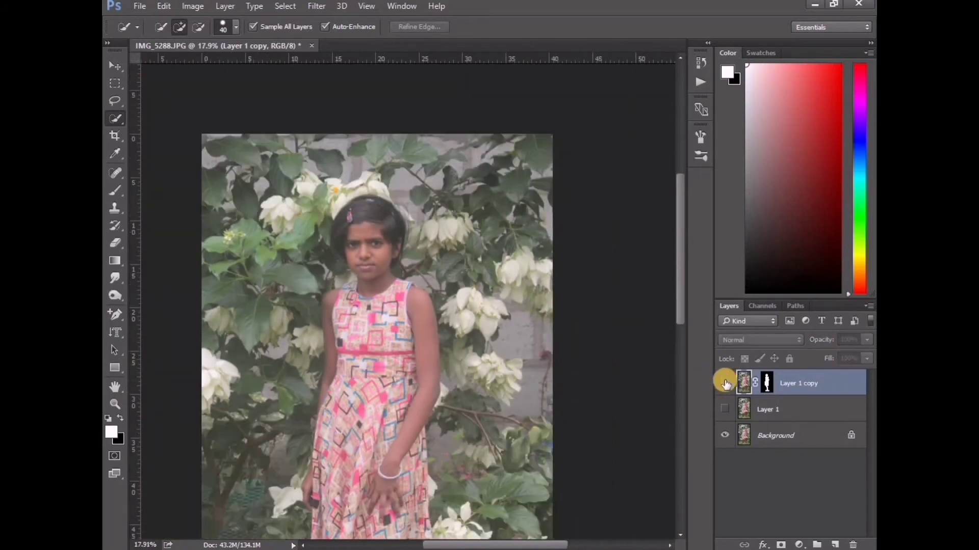
click(725, 434)
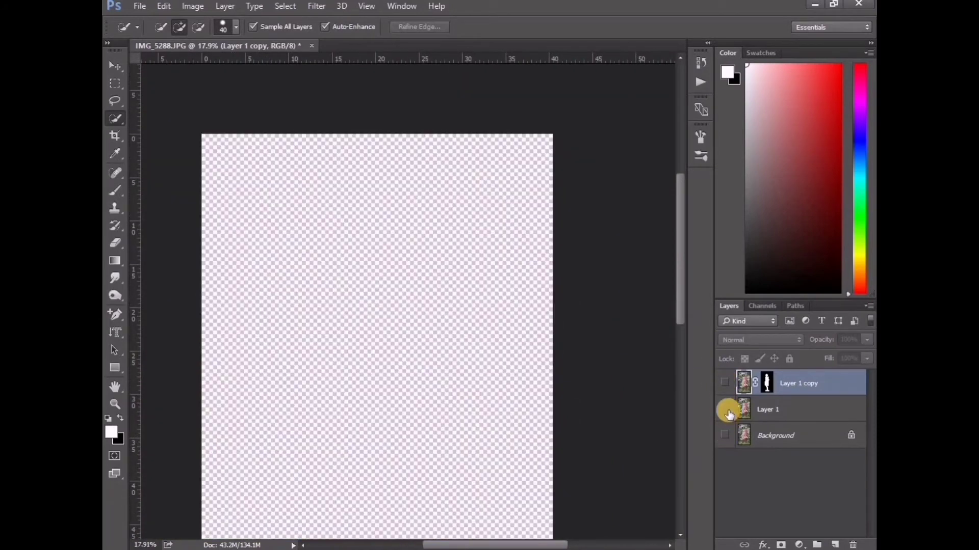
click(724, 410)
click(754, 410)
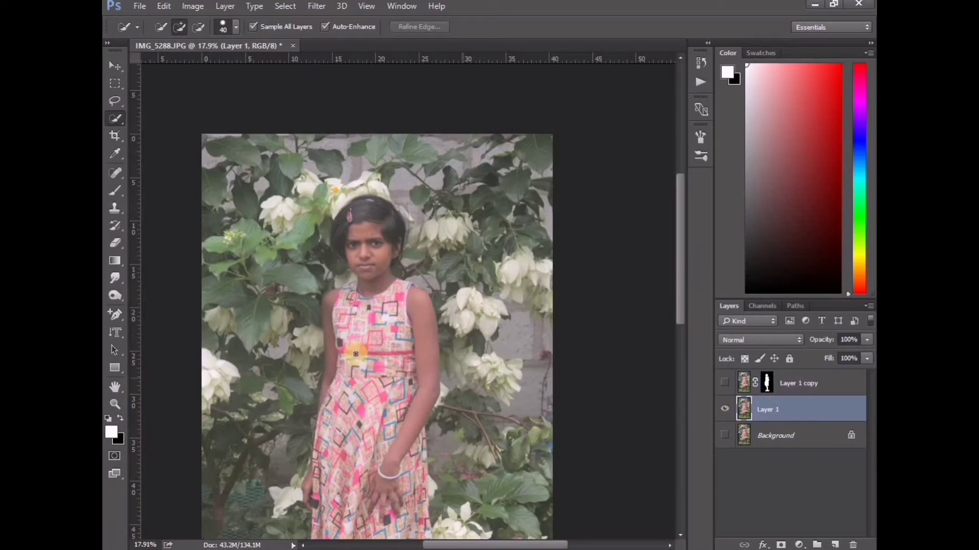
scroll(324, 331, down, 1)
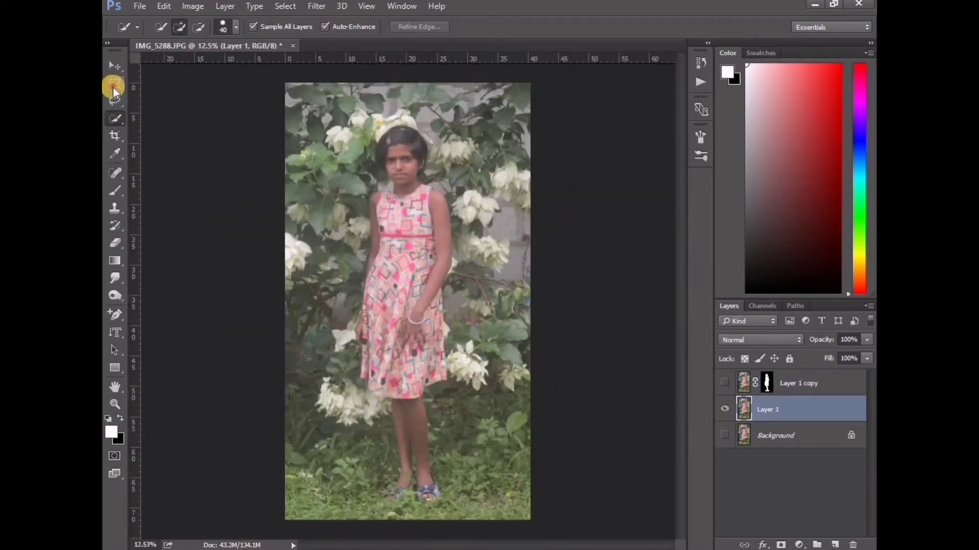
click(115, 84)
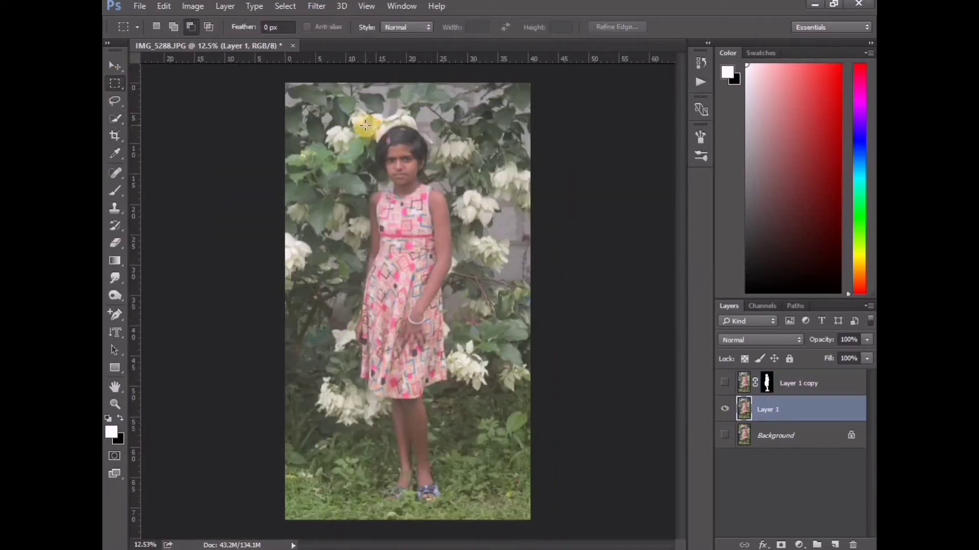
- Select a tall rectangle around the girl and content-aware fill her out of Layer 1
drag(365, 124, 446, 357)
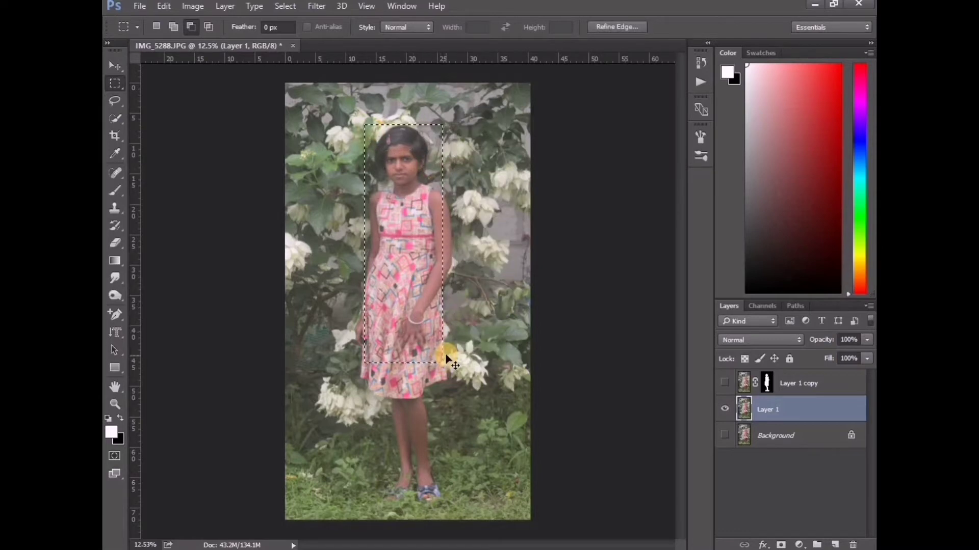
key(ctrl+d)
mouse_move(355, 121)
mouse_down()
mouse_move(462, 484)
mouse_move(457, 509)
mouse_up()
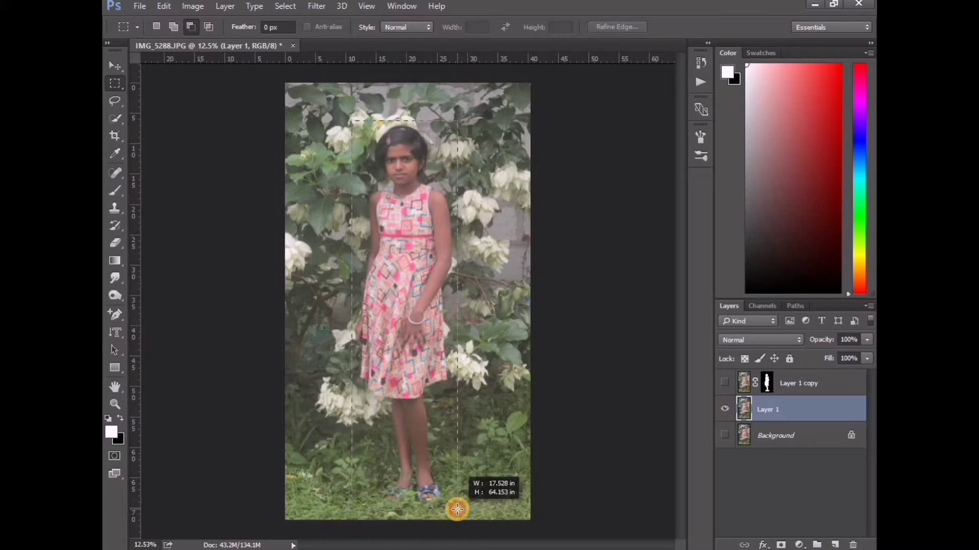
drag(457, 509, 457, 510)
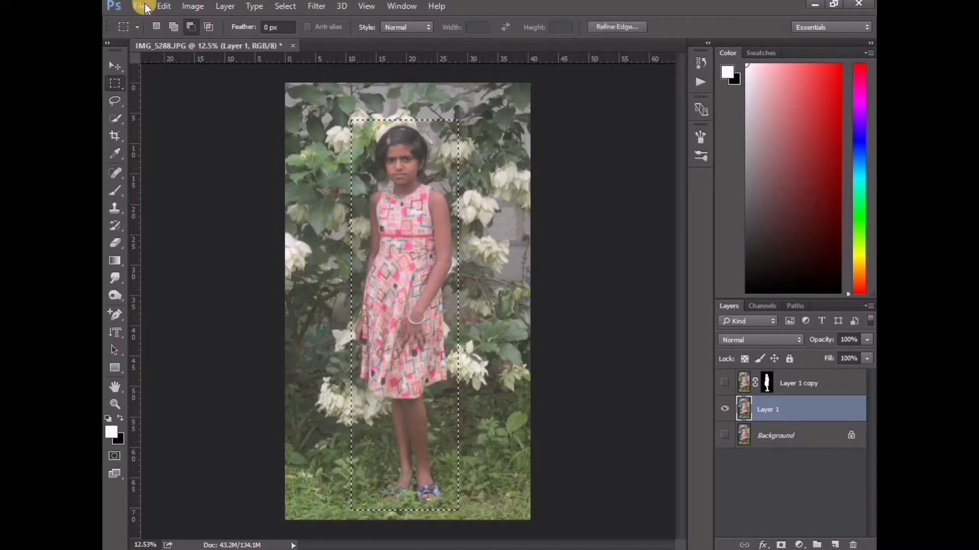
click(164, 6)
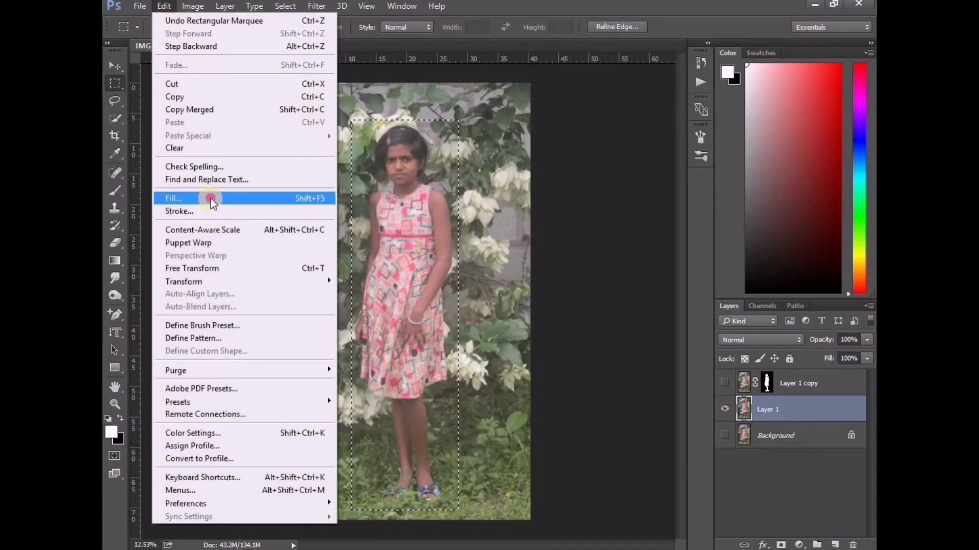
click(210, 197)
click(537, 133)
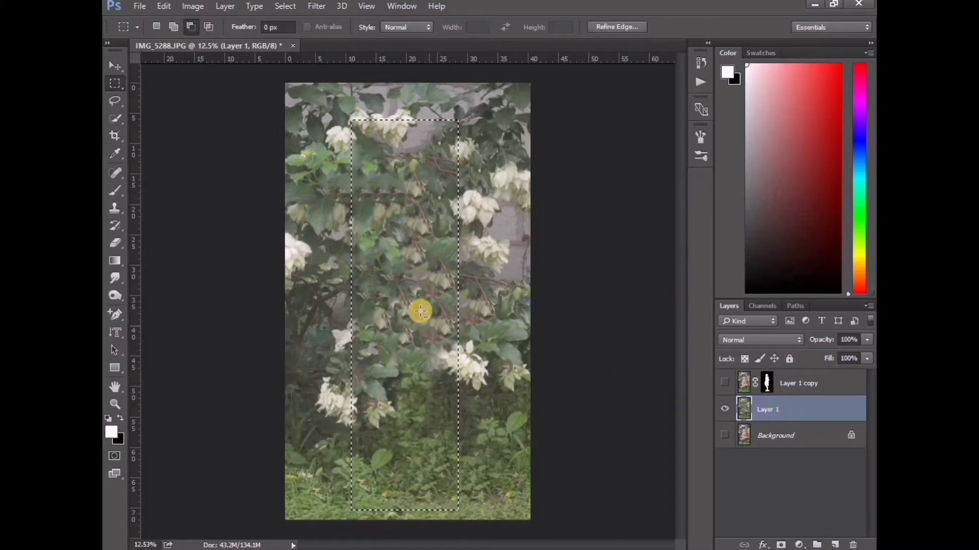
key(ctrl+d)
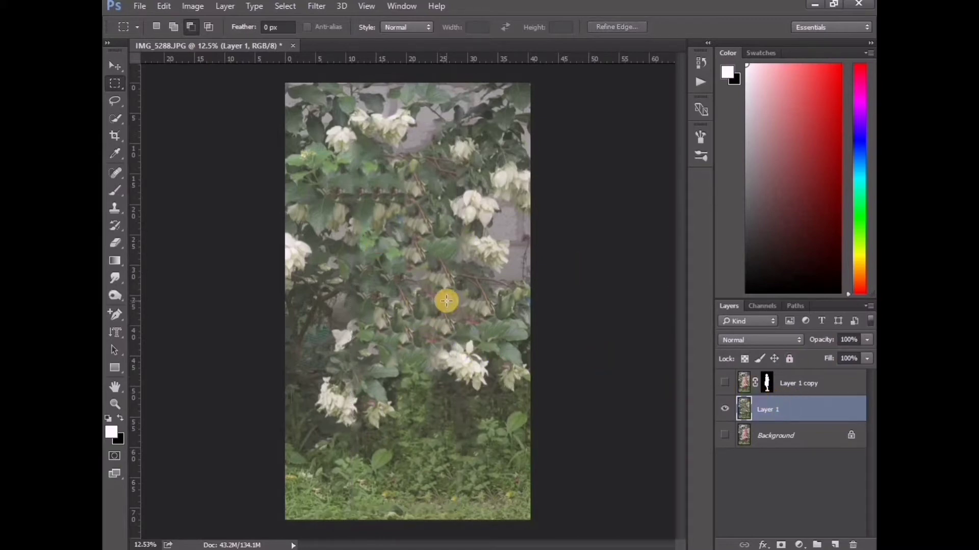
- Toggle Layer 1 copy's visibility to compare, leaving the cut-out girl shown
click(724, 384)
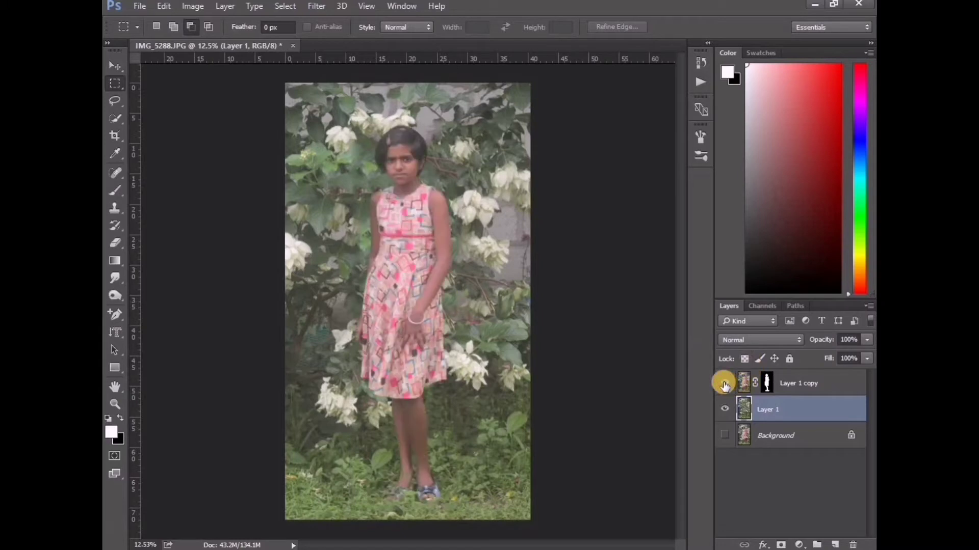
click(725, 383)
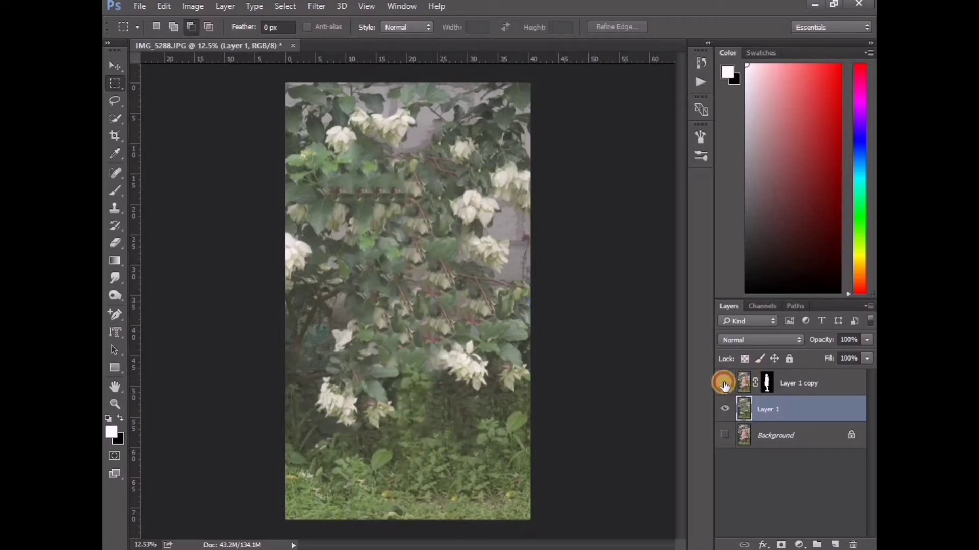
click(725, 384)
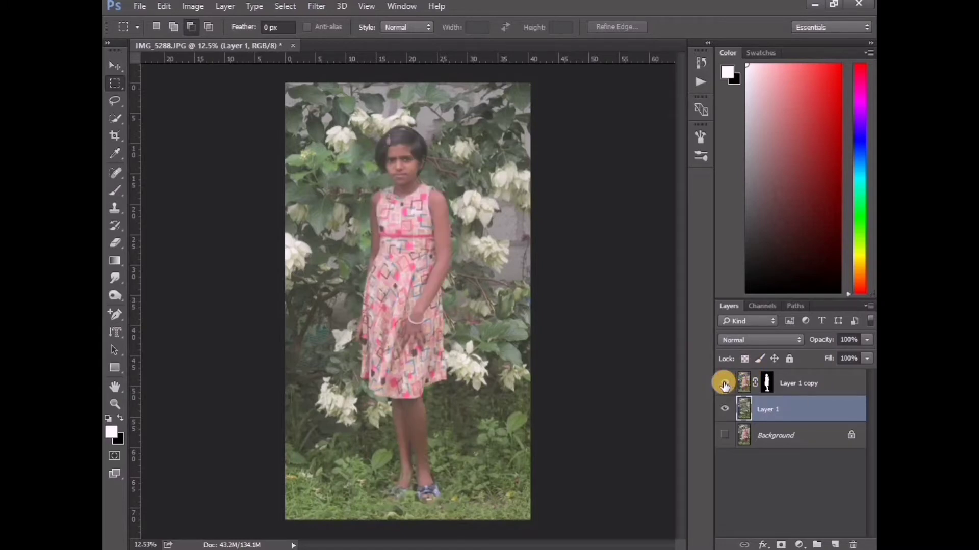
- Start a Tilt-Shift blur from Blur Gallery and raise the blur to about 36 px
click(316, 8)
mouse_move(335, 167)
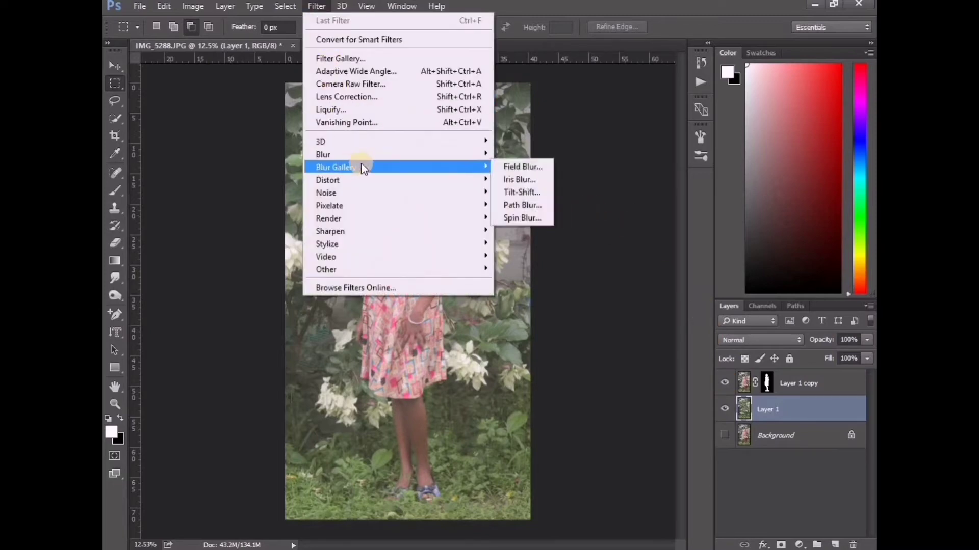
click(509, 192)
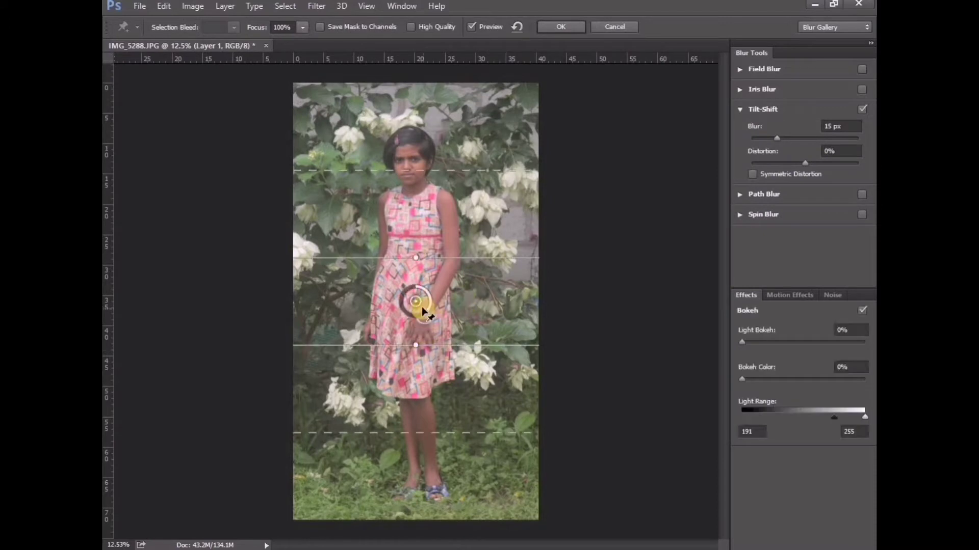
drag(419, 306, 385, 335)
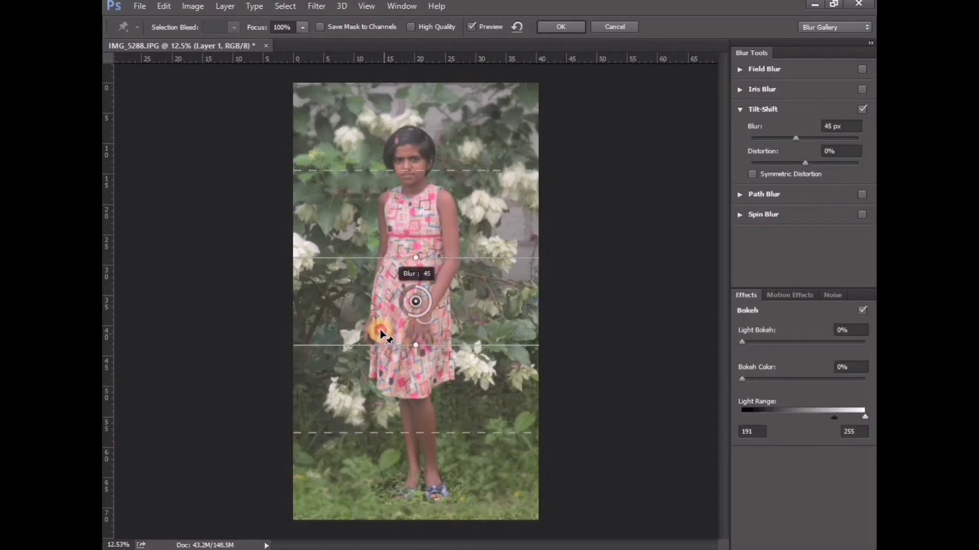
drag(385, 336, 389, 339)
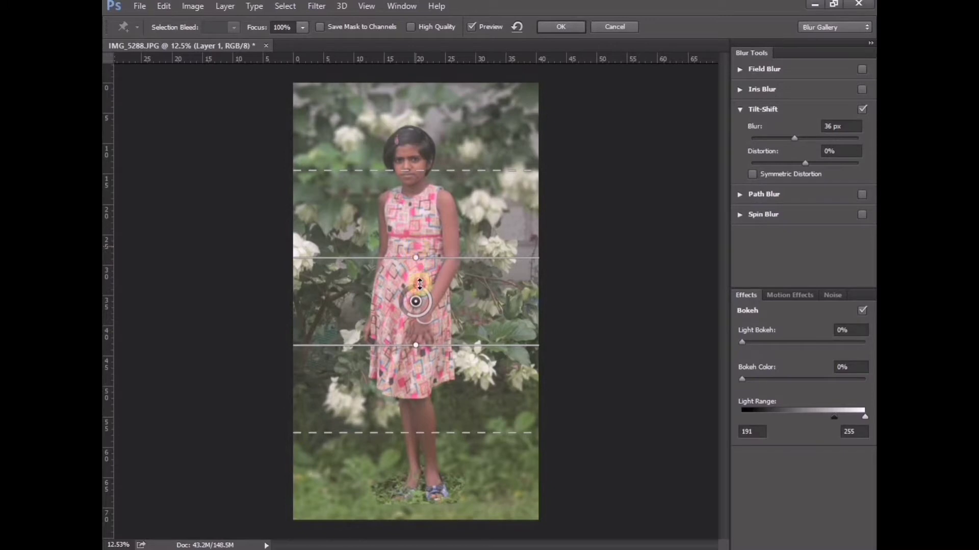
- Position the tilt-shift centre near the feet and the upper transition line around the hips
drag(416, 253, 416, 294)
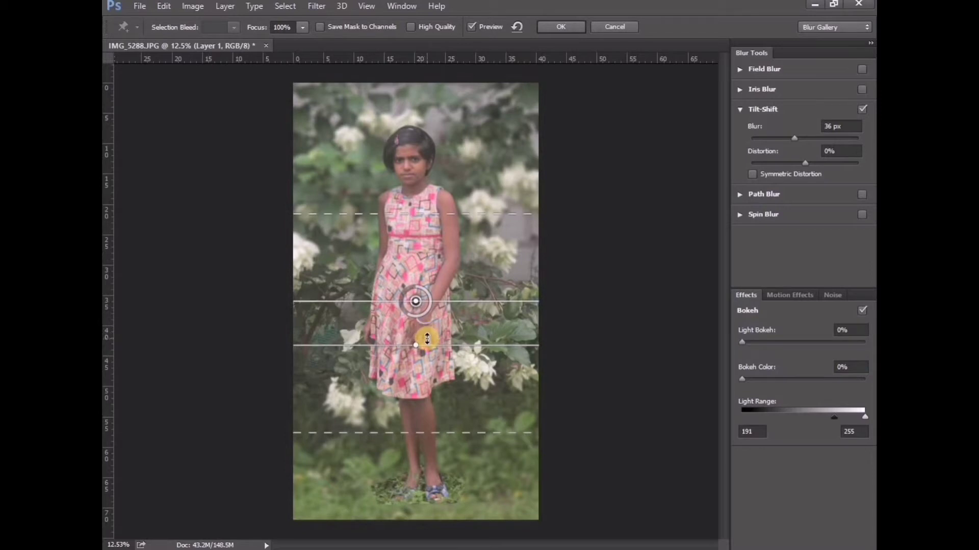
drag(426, 353, 430, 492)
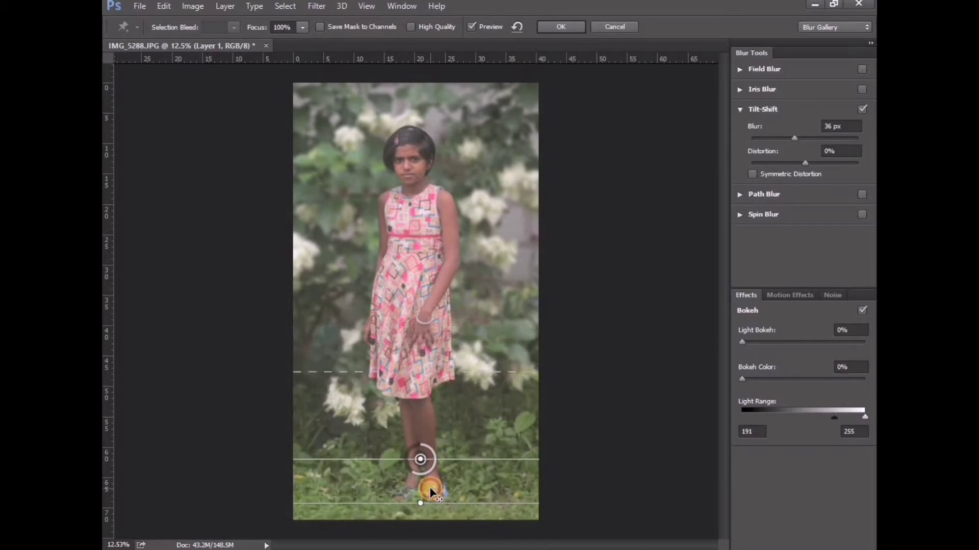
drag(430, 481, 428, 475)
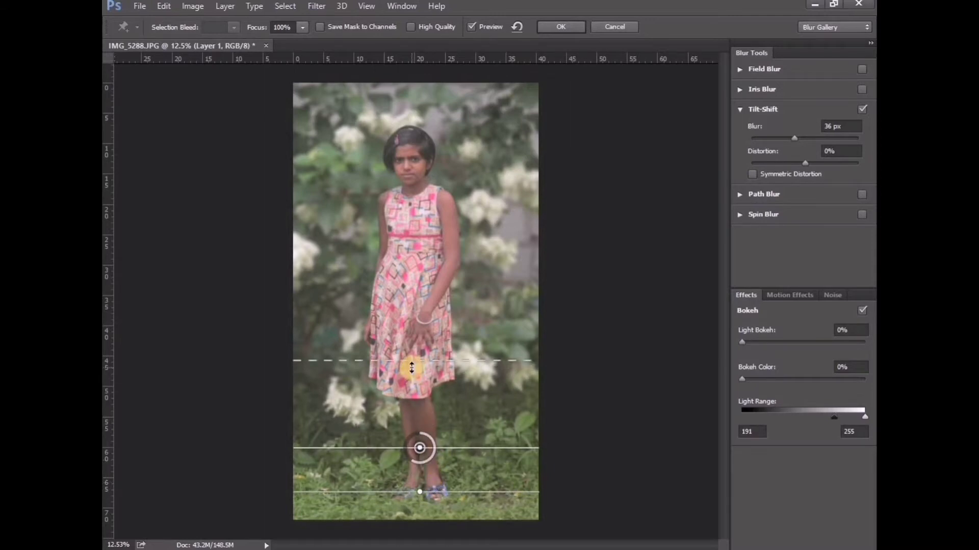
drag(413, 360, 413, 339)
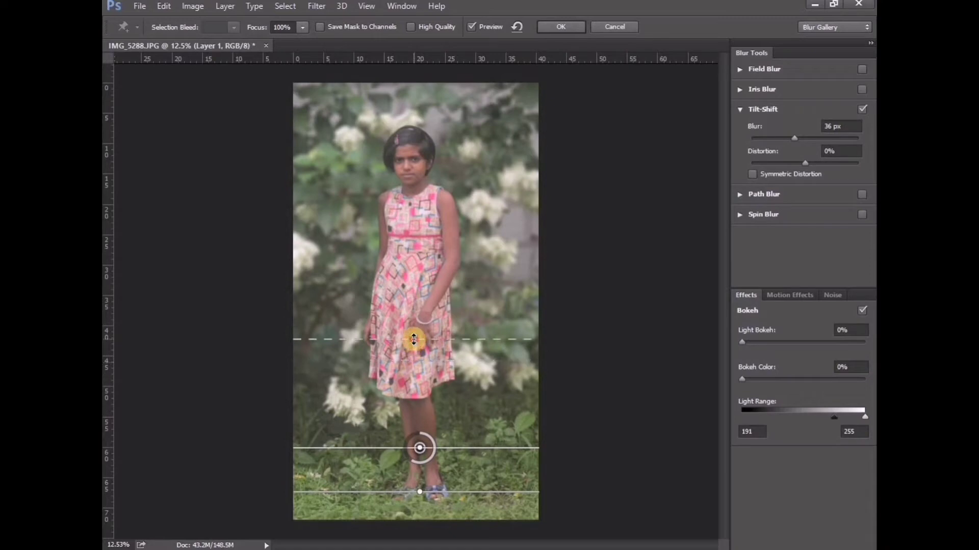
drag(413, 339, 413, 329)
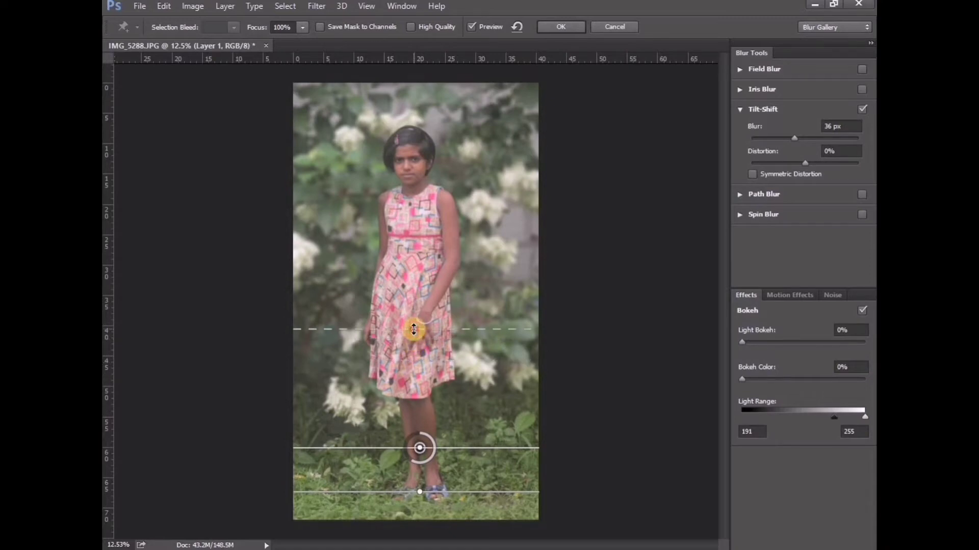
drag(413, 329, 421, 382)
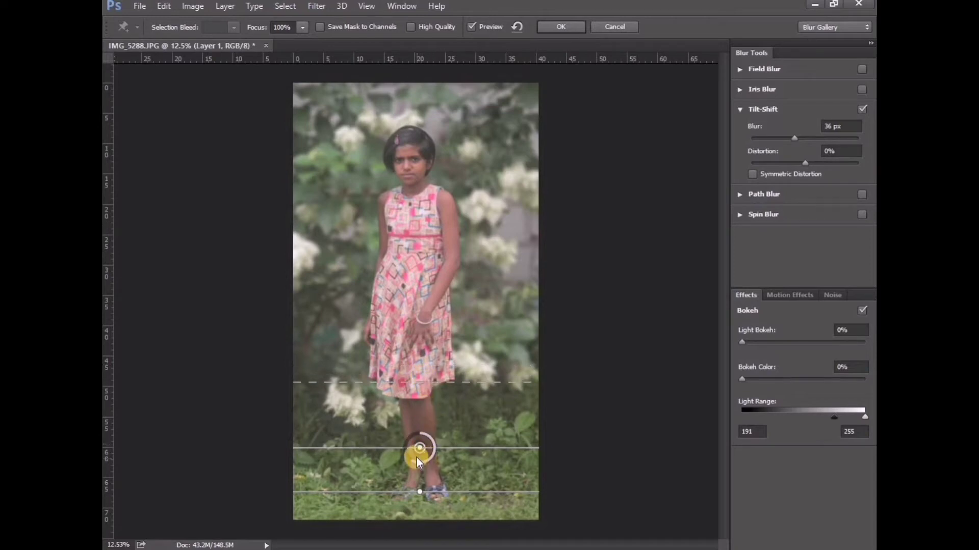
- Raise the upper transition line, settle the blur at 51 px and apply the tilt-shift
drag(417, 460, 403, 456)
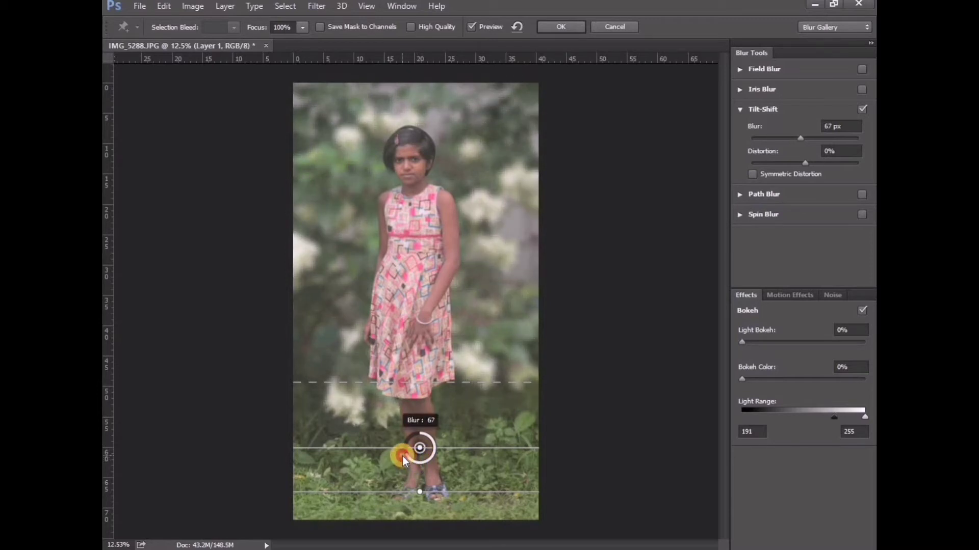
drag(405, 458, 405, 457)
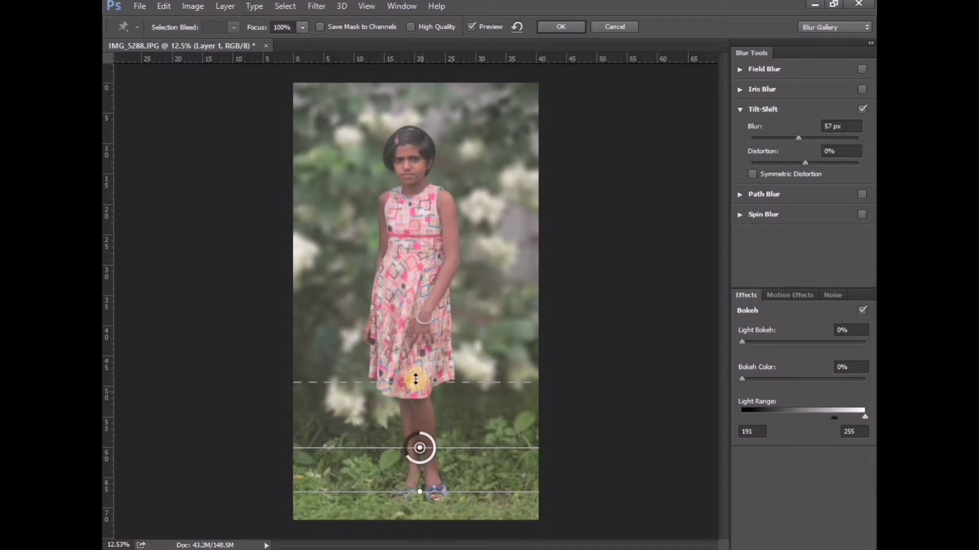
drag(415, 376, 422, 183)
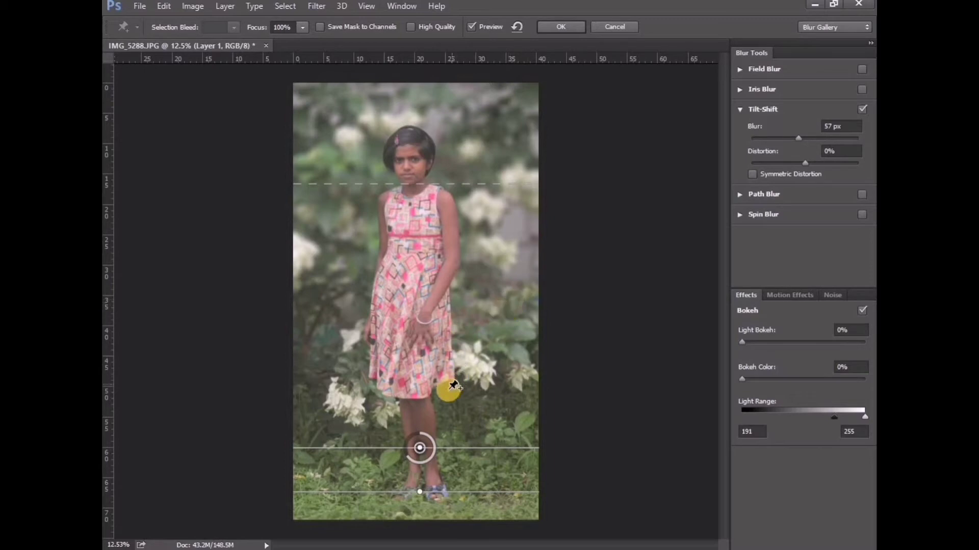
drag(413, 462, 402, 462)
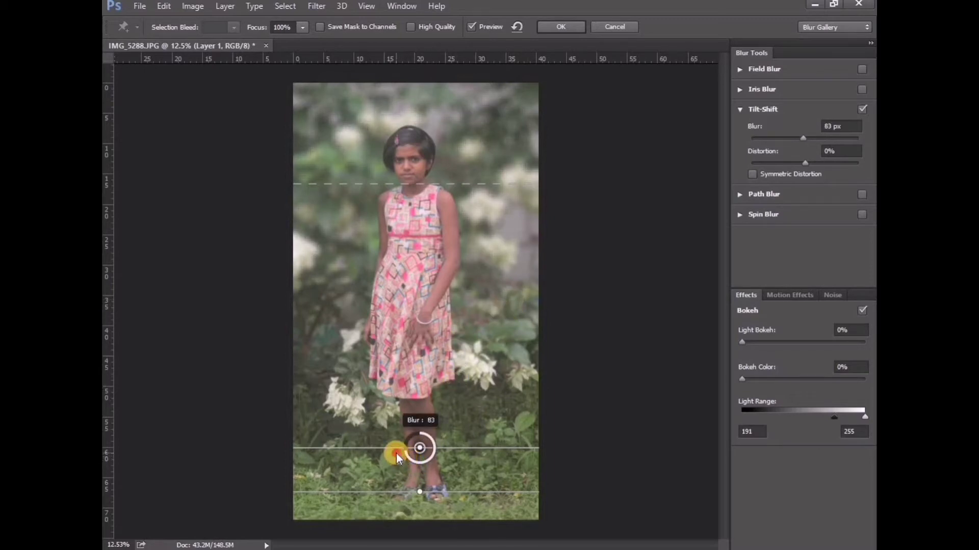
drag(396, 453, 407, 461)
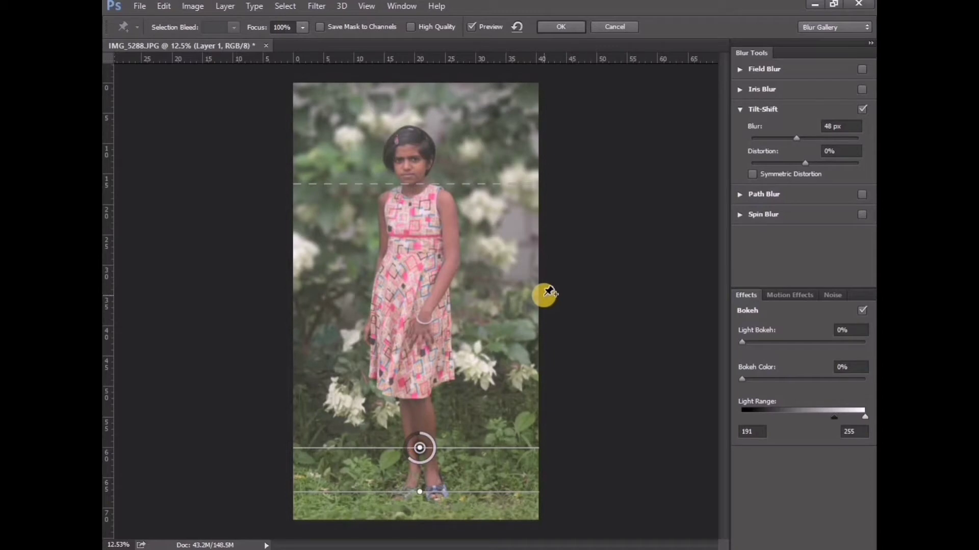
click(562, 27)
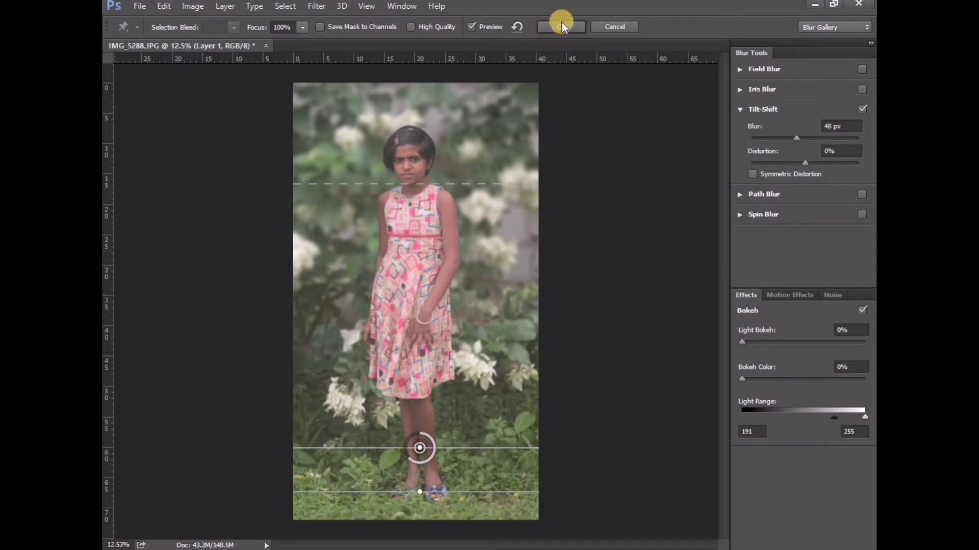
mouse_move(562, 27)
mouse_down()
mouse_move(414, 467)
mouse_move(405, 460)
mouse_up()
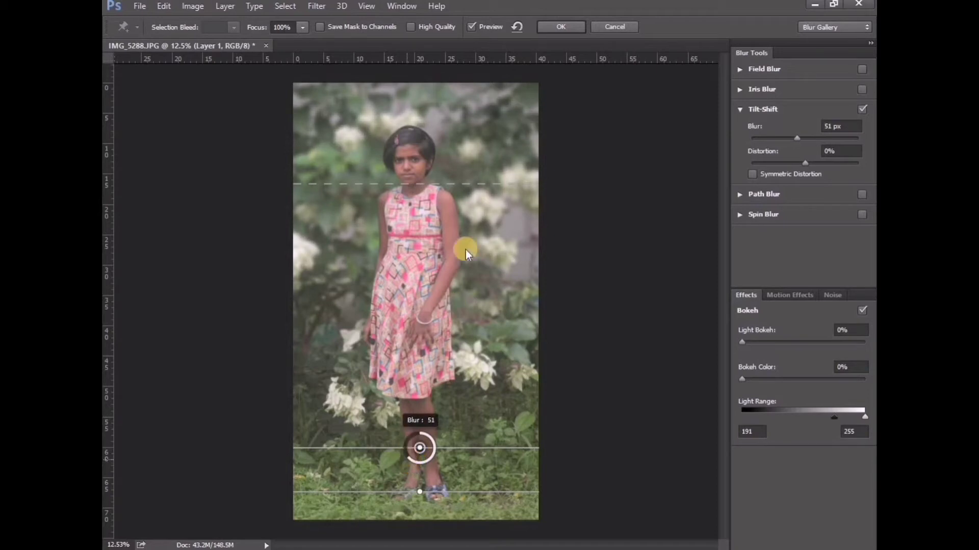
click(566, 26)
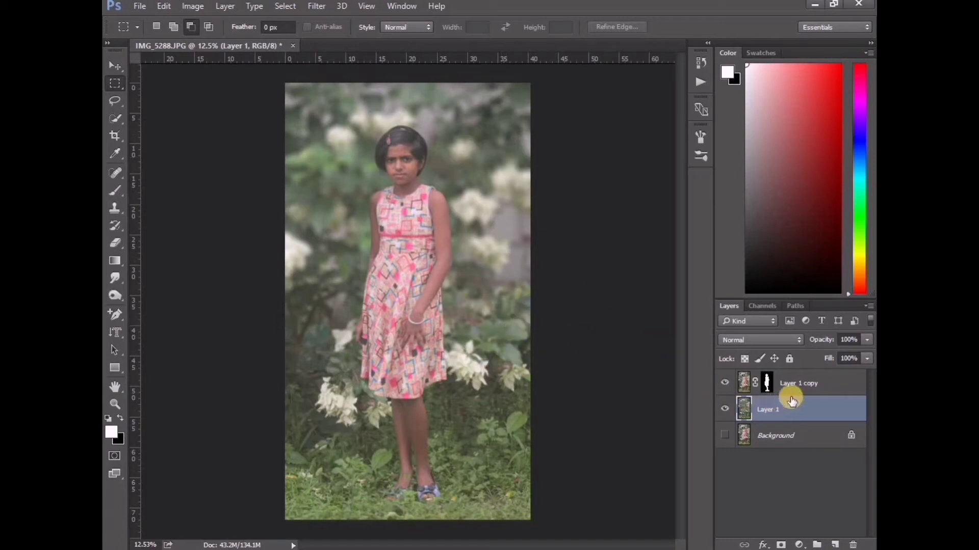
- Merge Layer 1 with Layer 1 copy, duplicate it as Layer 1 copy 2, and show Layer 1 copy
ctrl+click(806, 384)
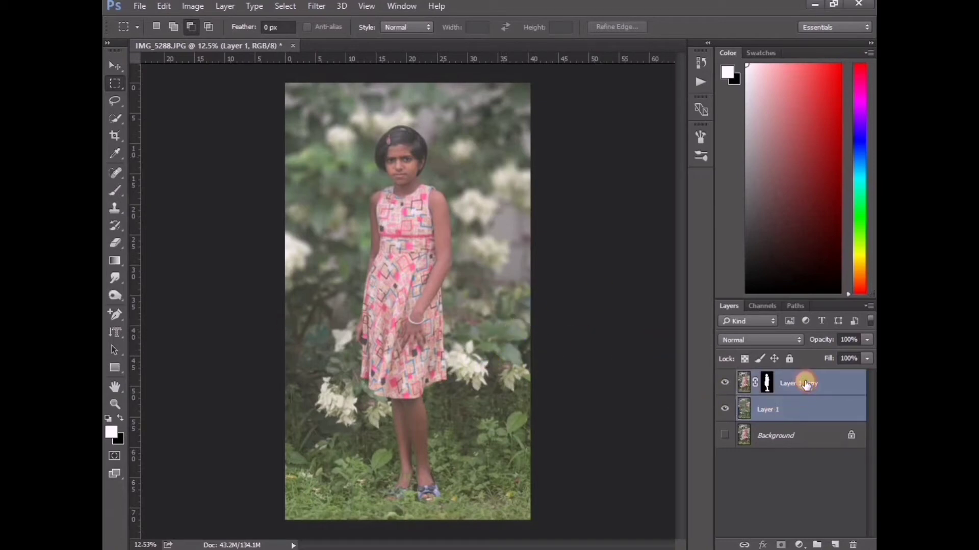
click(867, 305)
click(742, 340)
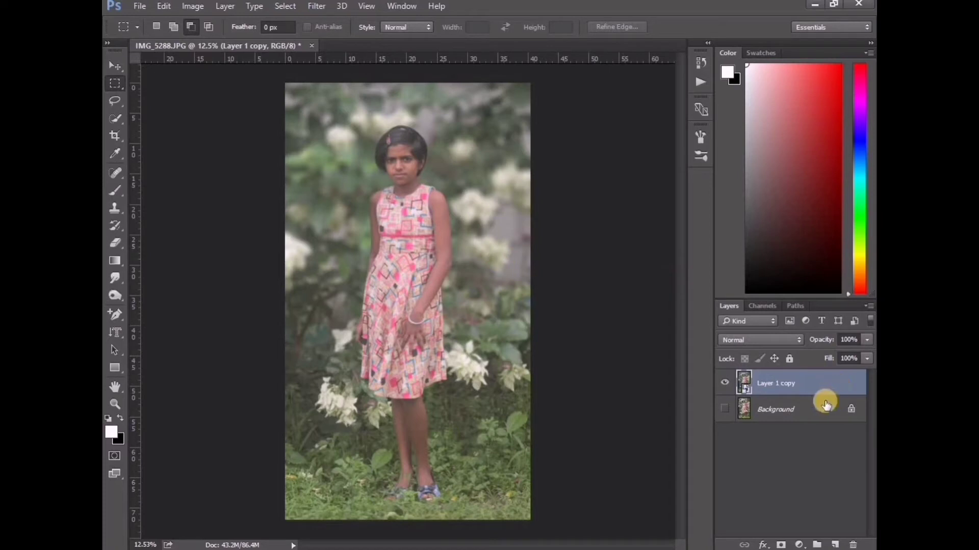
key(ctrl+j)
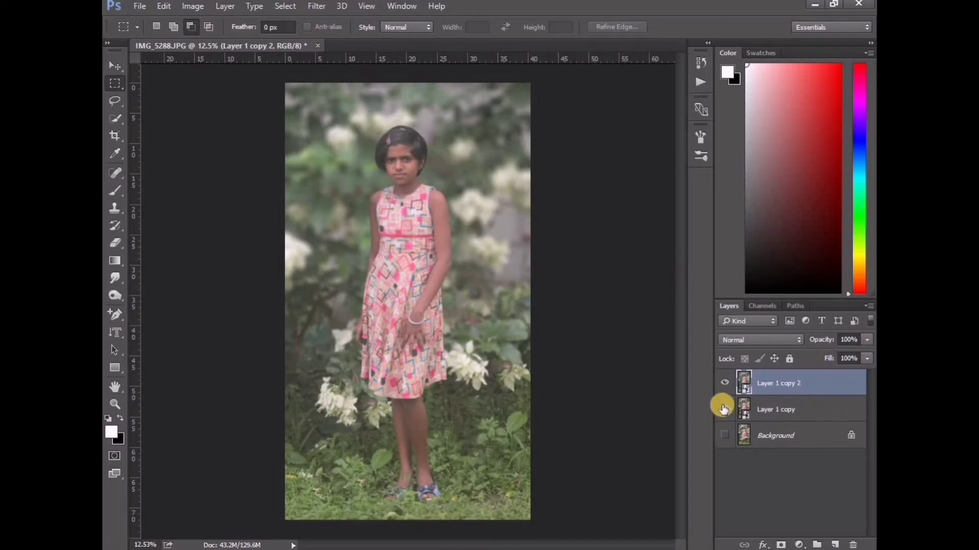
click(724, 409)
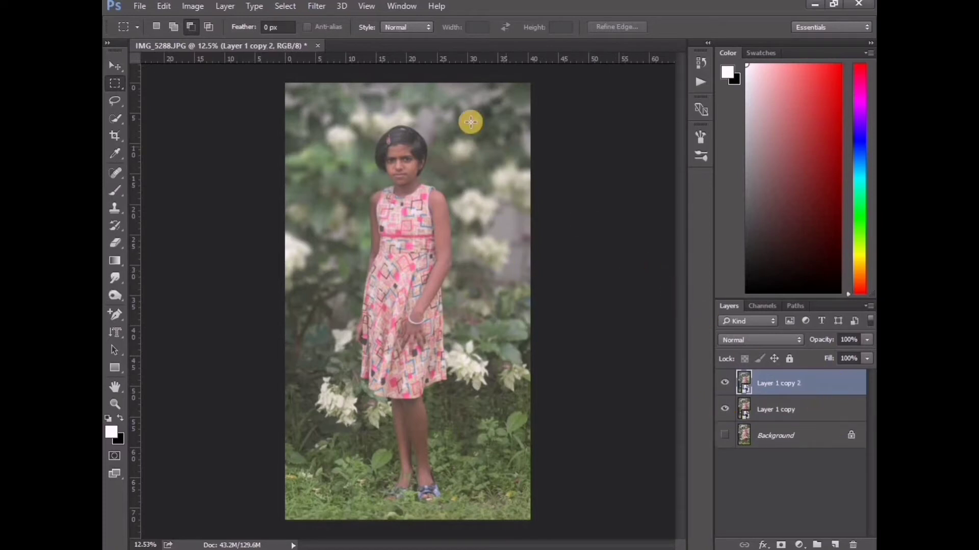
- Launch the Camera Raw Filter and cool the image slightly: Temperature -4, Tint +3
click(316, 8)
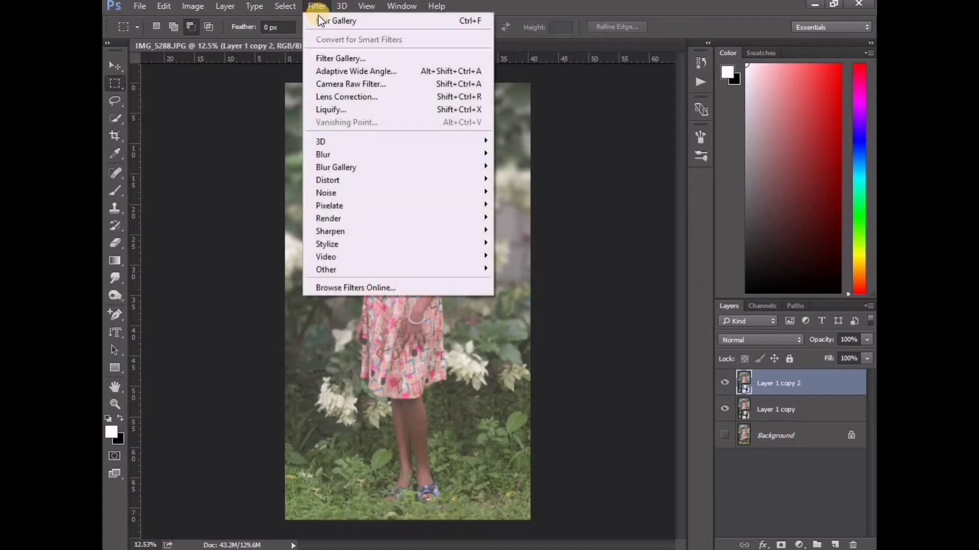
click(375, 85)
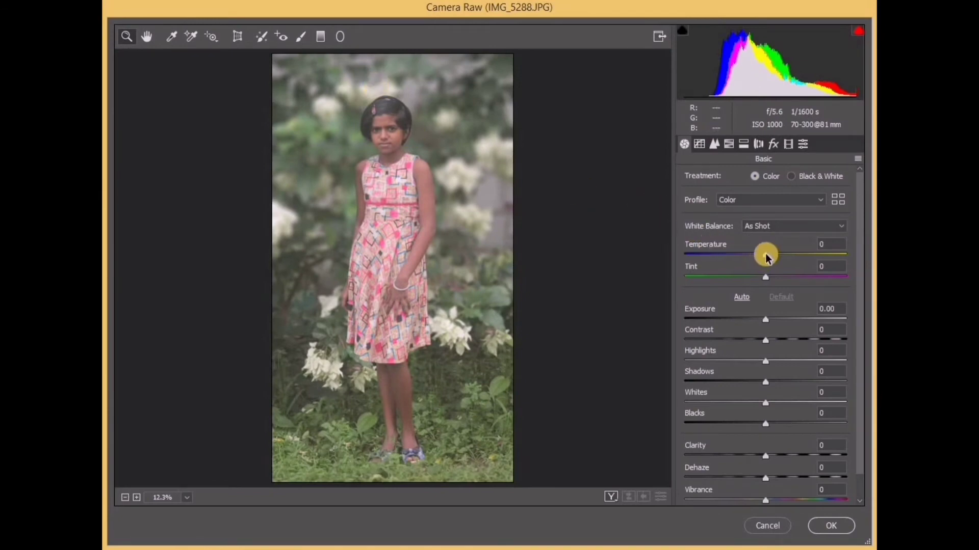
click(770, 258)
drag(769, 256, 773, 258)
drag(767, 259, 770, 280)
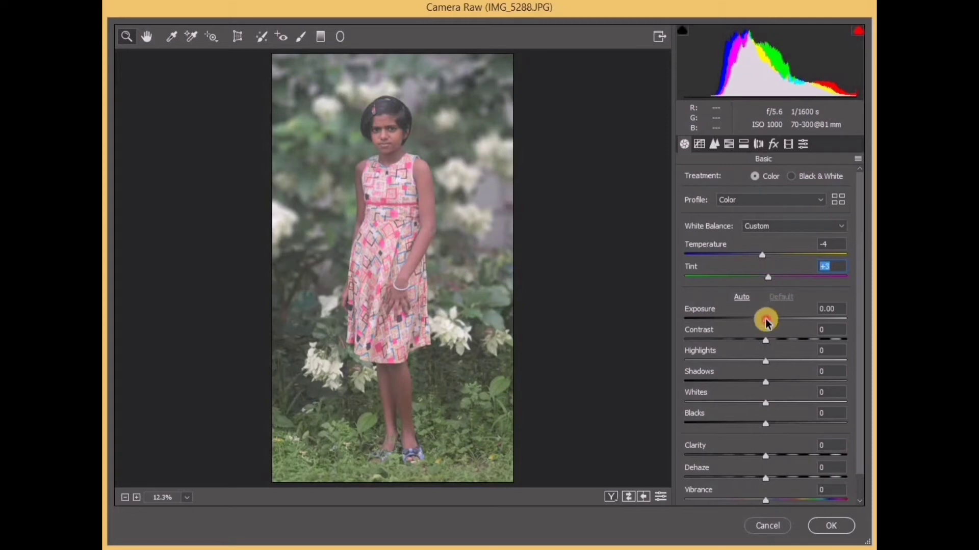
- Set Exposure +0.40, Contrast +46 and Clarity -10 in the Basic panel
mouse_move(766, 322)
mouse_down()
mouse_move(781, 339)
mouse_move(802, 341)
mouse_move(752, 360)
mouse_move(777, 382)
mouse_move(758, 403)
mouse_move(754, 428)
mouse_up()
click(769, 336)
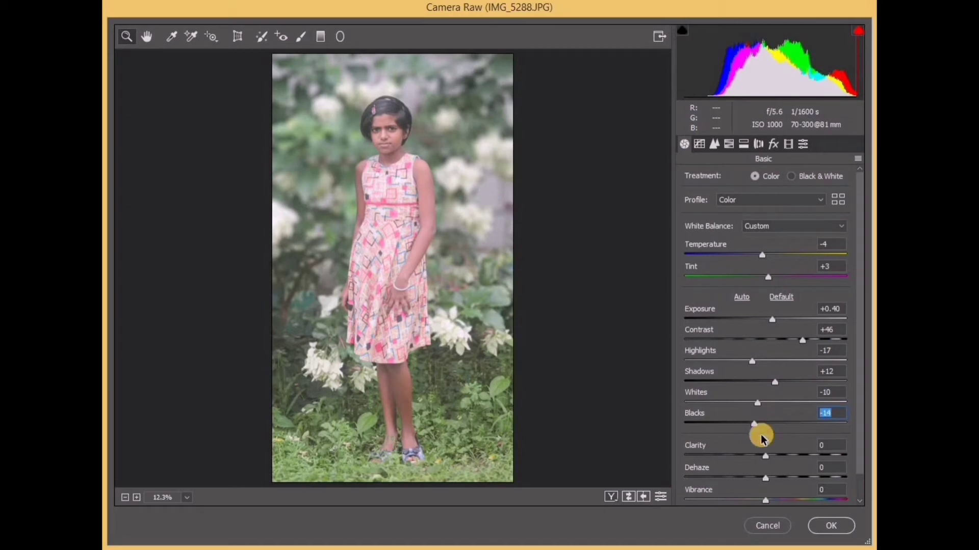
mouse_move(766, 455)
mouse_down()
mouse_move(756, 458)
mouse_move(775, 477)
mouse_up()
scroll(780, 447, down, 1)
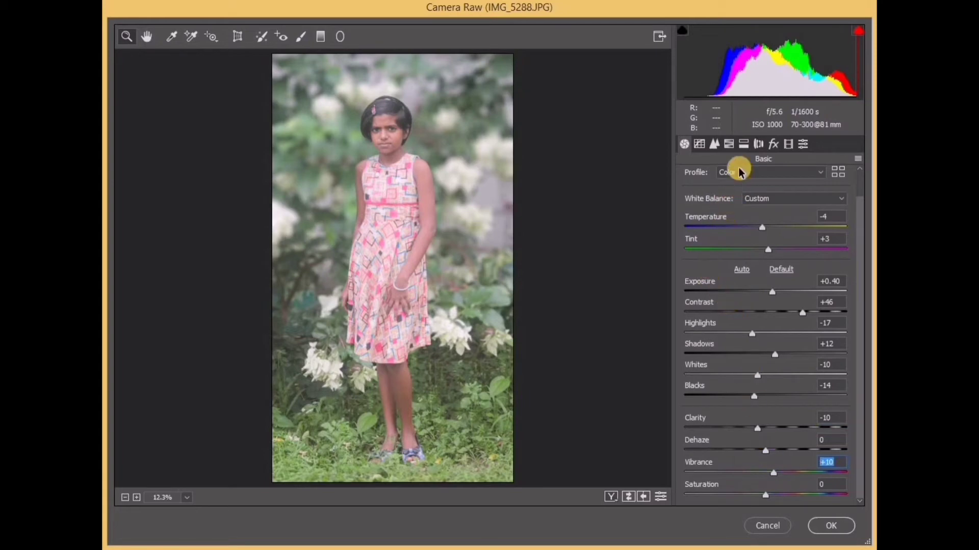
- Set the Greens to hue +8, saturation -57 and luminance +24 in HSL
click(730, 145)
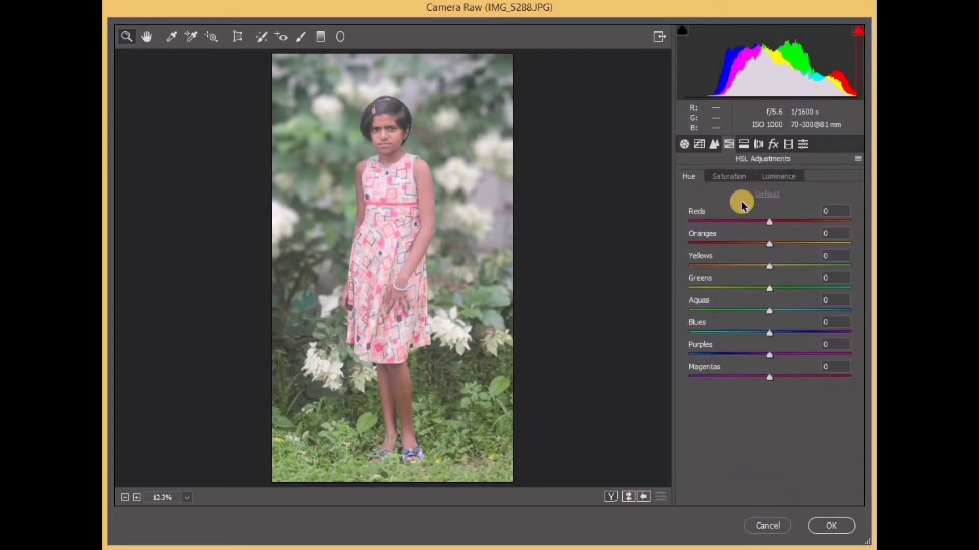
drag(770, 288, 757, 290)
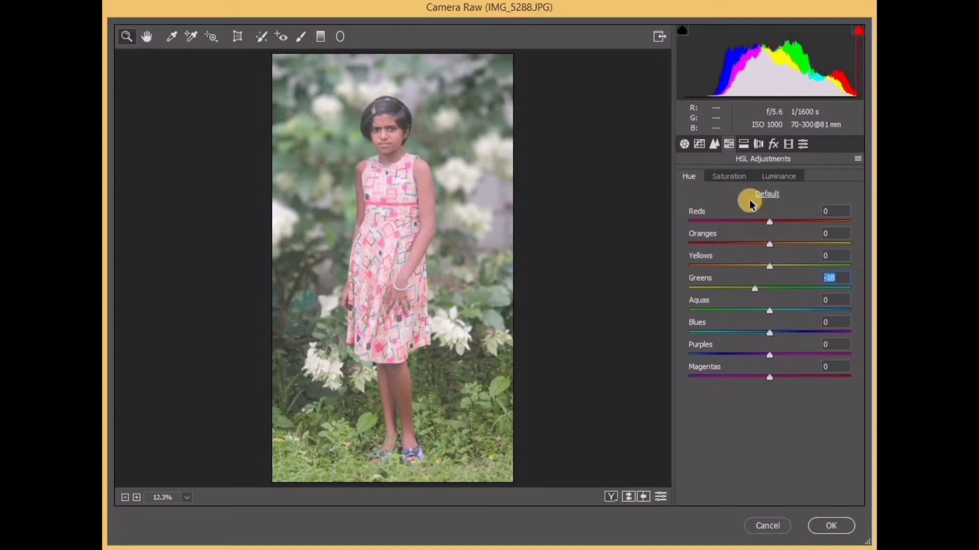
click(742, 176)
drag(770, 290, 743, 290)
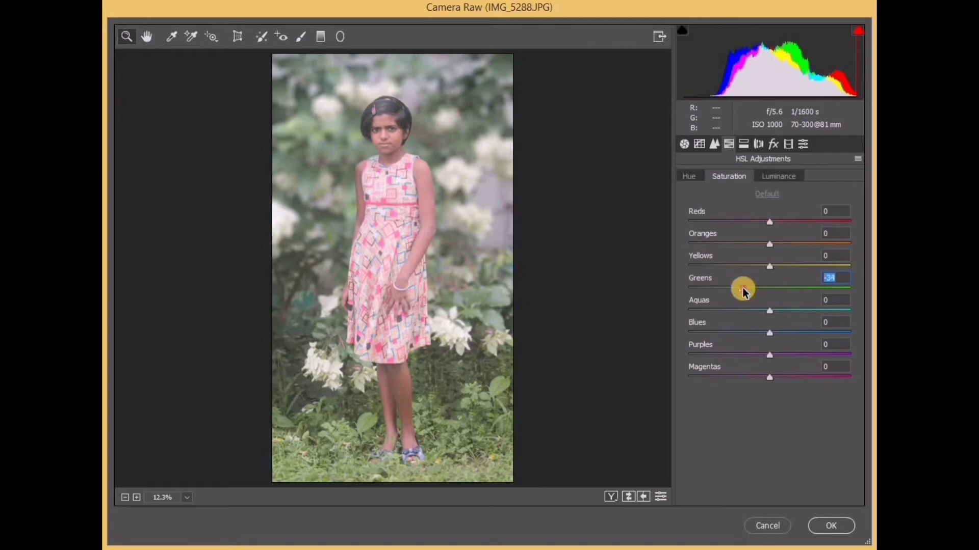
click(778, 176)
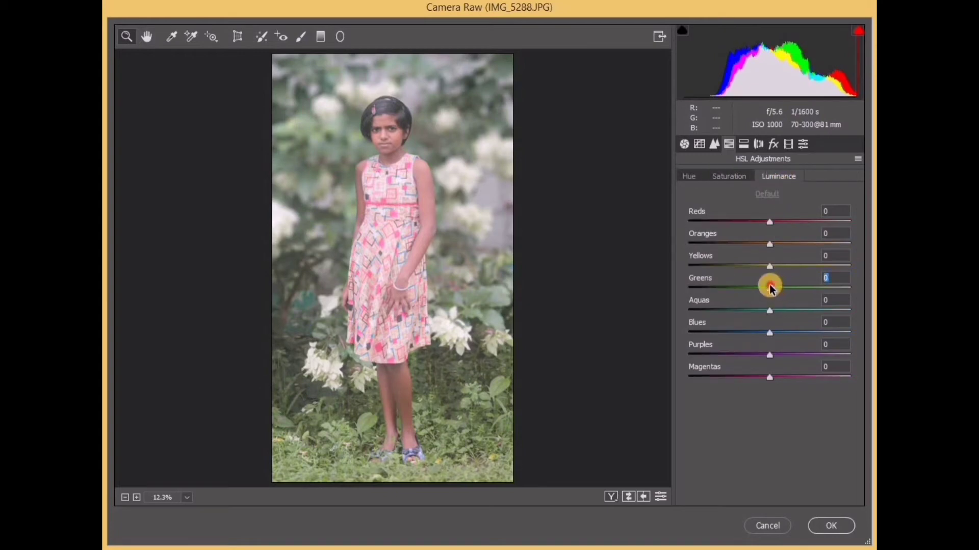
drag(770, 288, 789, 288)
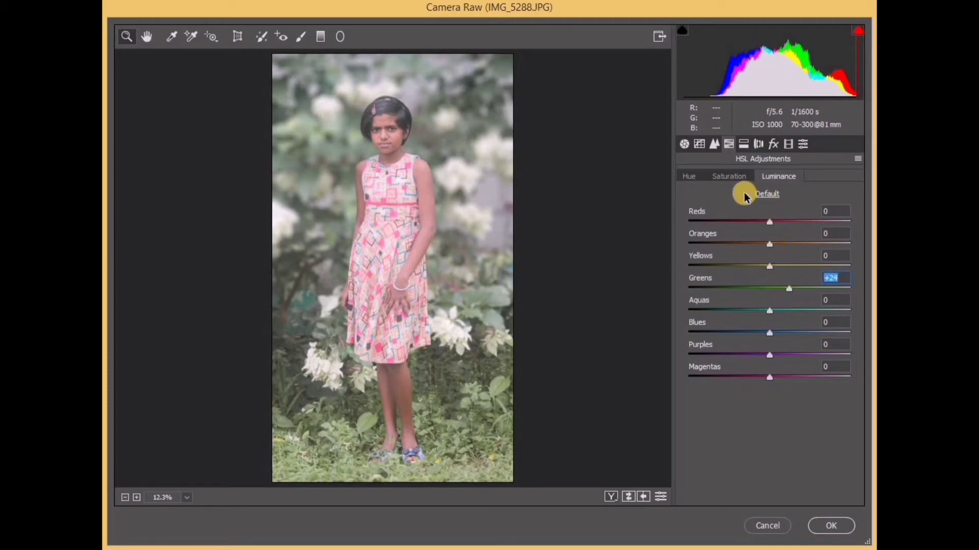
click(691, 176)
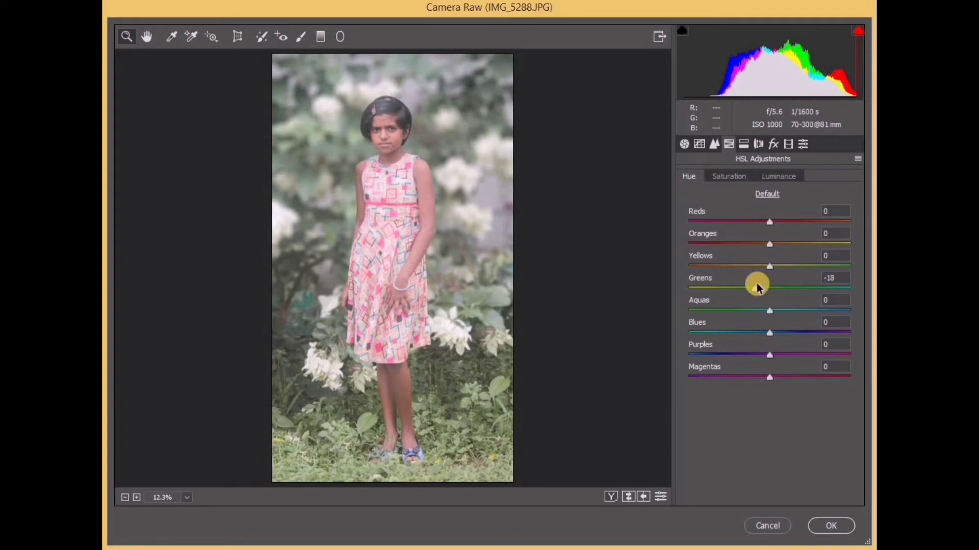
drag(755, 291, 779, 292)
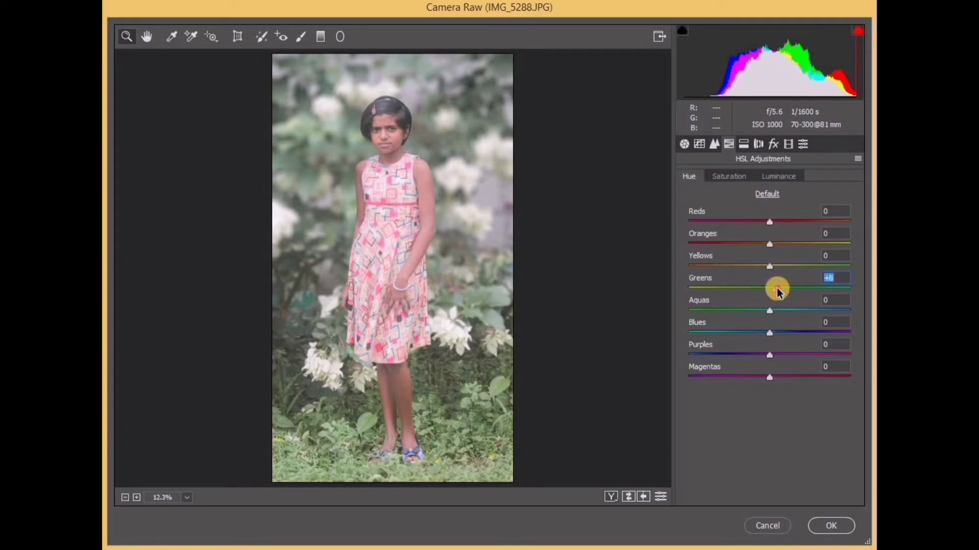
click(732, 177)
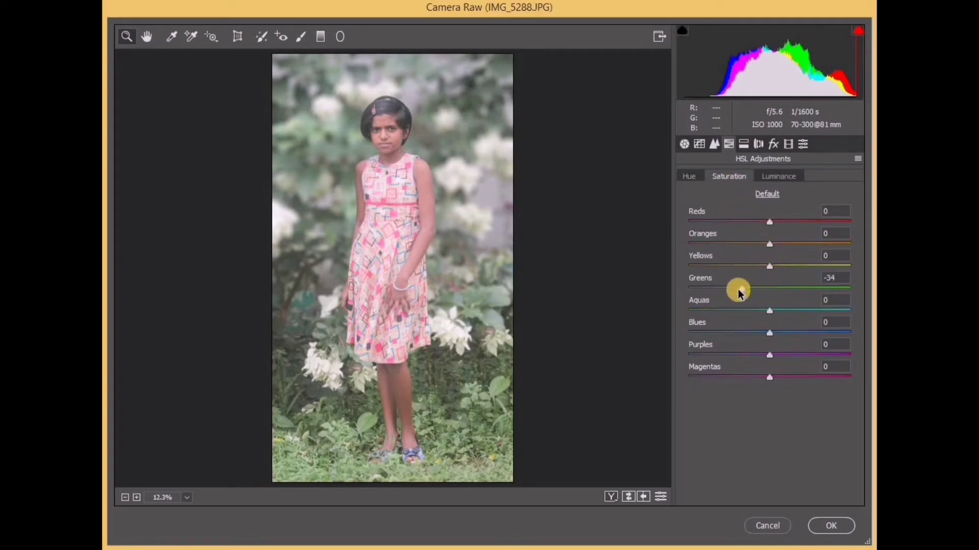
drag(739, 292, 720, 286)
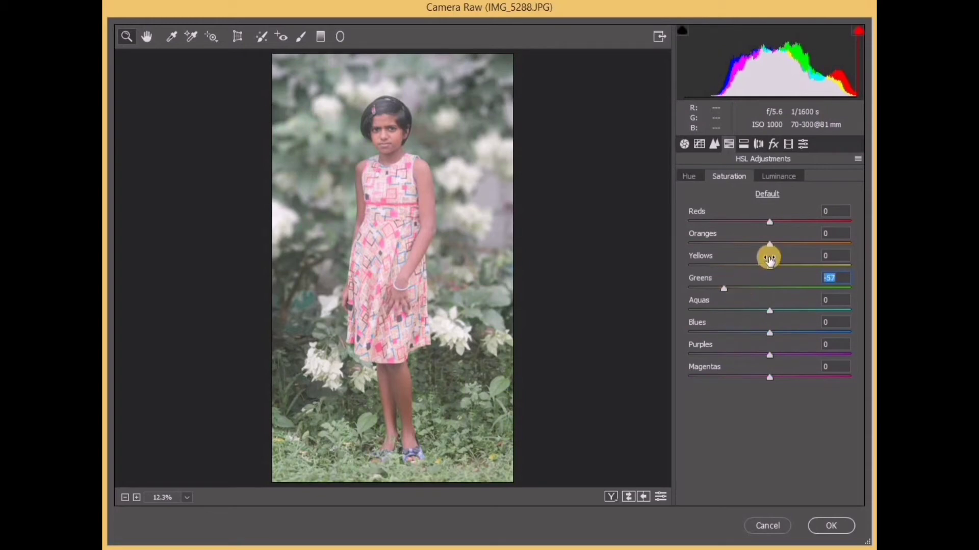
- Desaturate the Yellows and shift their hue to about -90
mouse_move(767, 267)
mouse_down()
mouse_move(776, 269)
mouse_move(745, 261)
mouse_move(799, 263)
mouse_up()
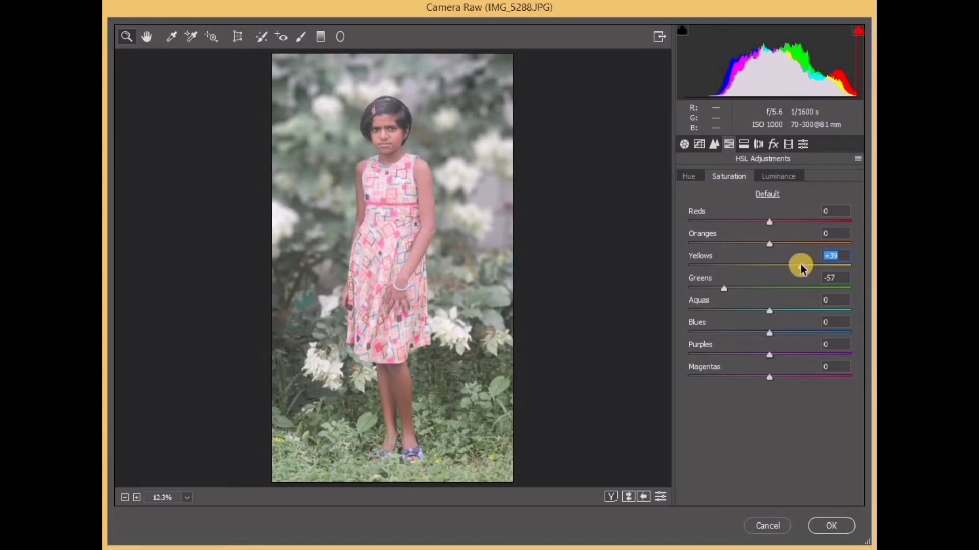
drag(817, 268, 733, 262)
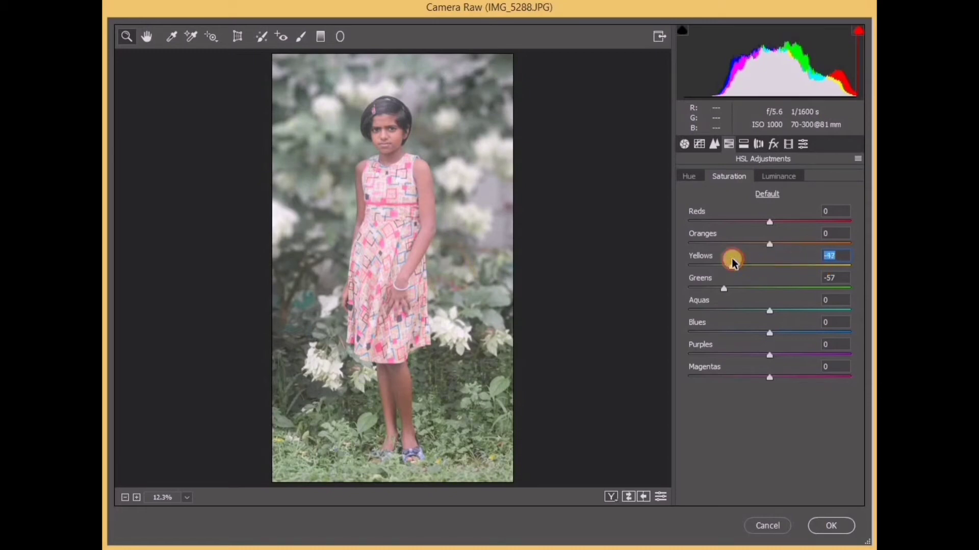
click(696, 175)
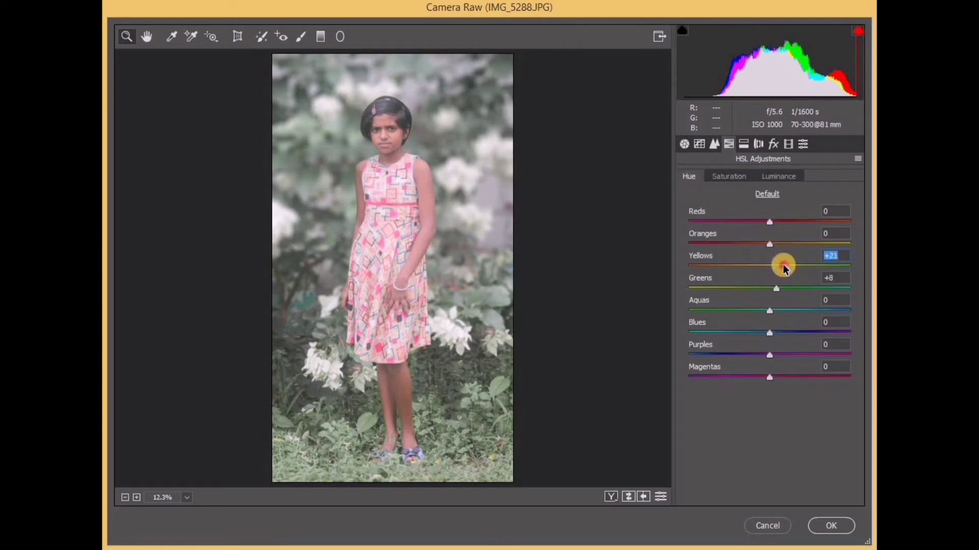
drag(770, 265, 696, 270)
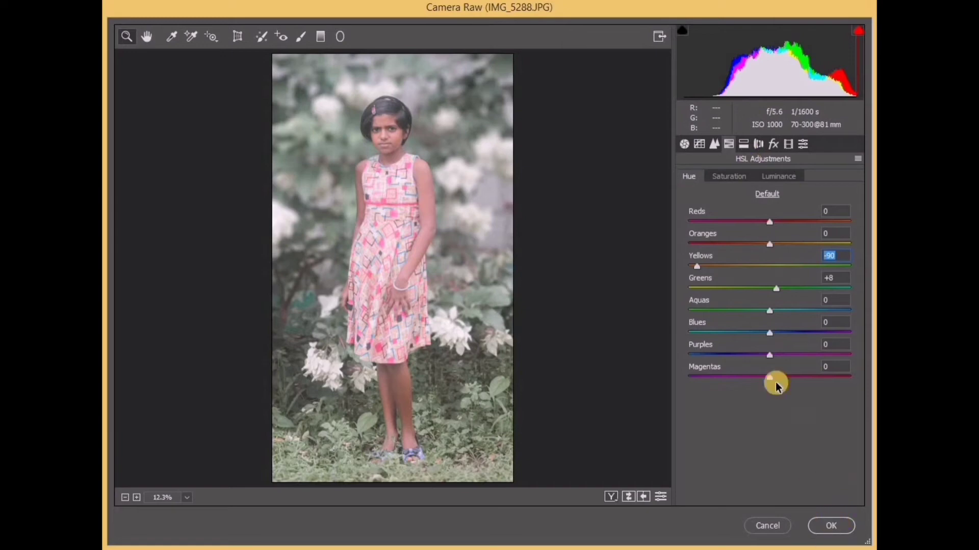
- Set tone curve Highlights -16, Lights +17, Shadows about -11, and apply the Camera Raw filter
click(699, 144)
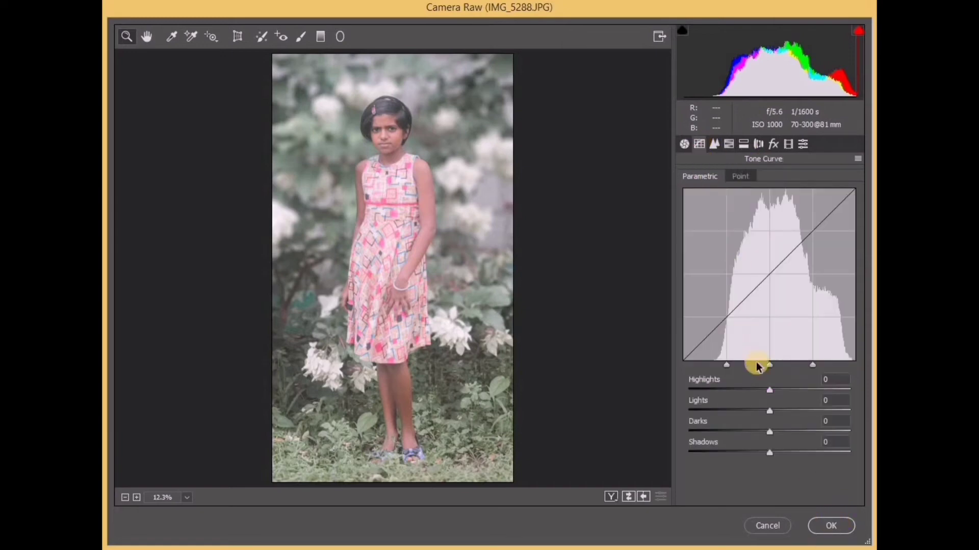
drag(767, 387, 758, 392)
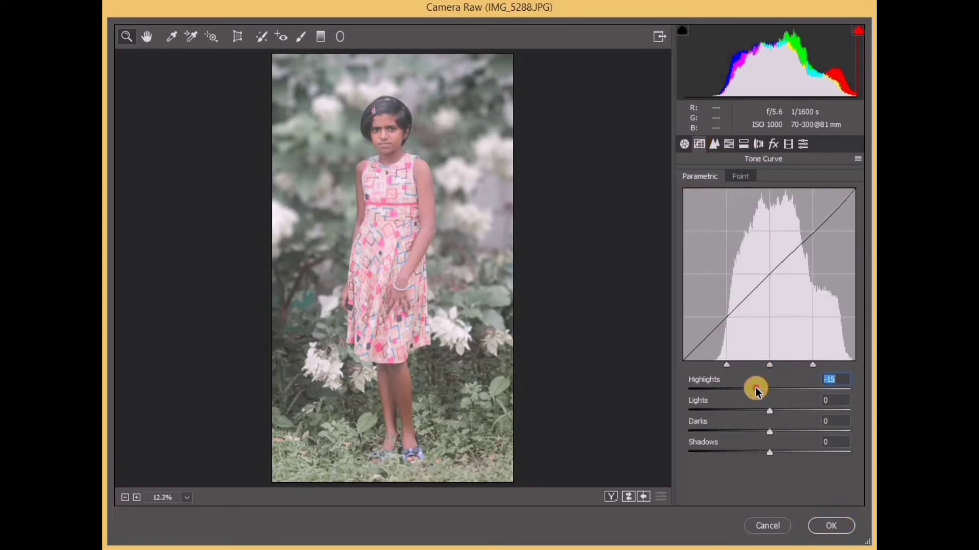
mouse_move(776, 411)
mouse_down()
mouse_move(777, 433)
mouse_move(766, 432)
mouse_move(762, 453)
mouse_up()
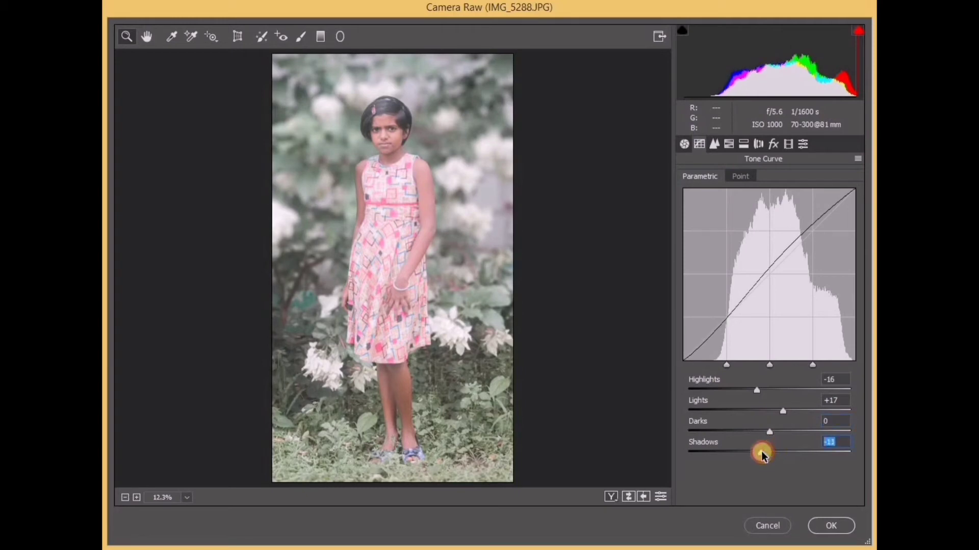
click(829, 525)
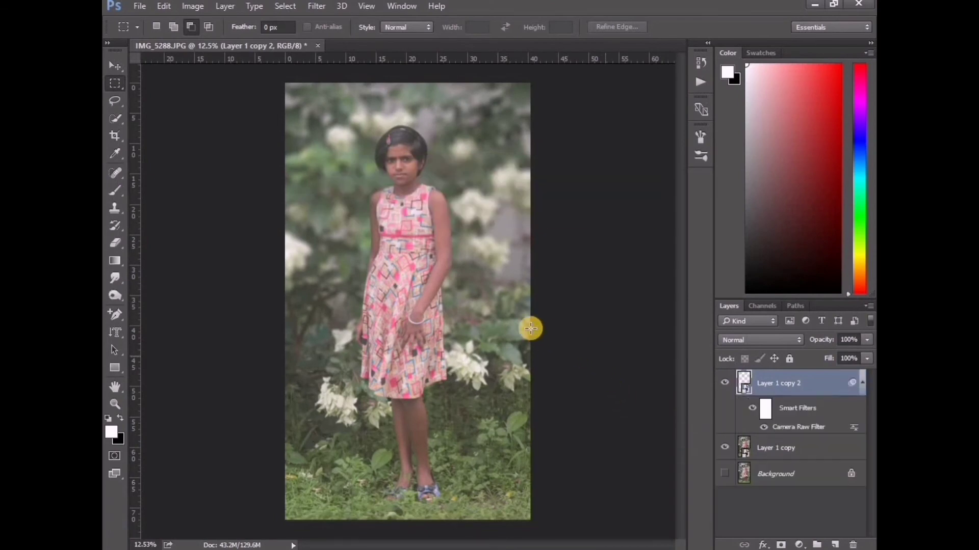
scroll(505, 333, up, 1)
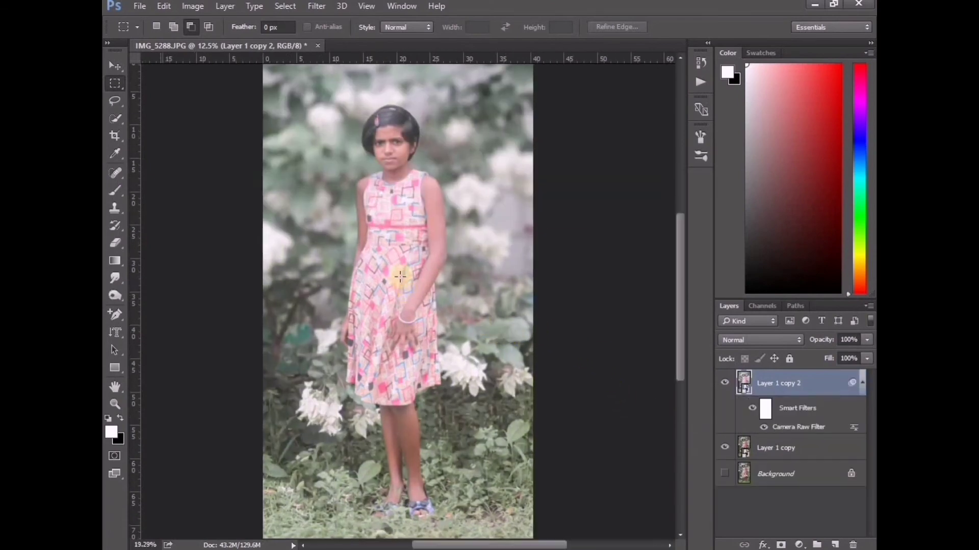
scroll(400, 275, up, 6)
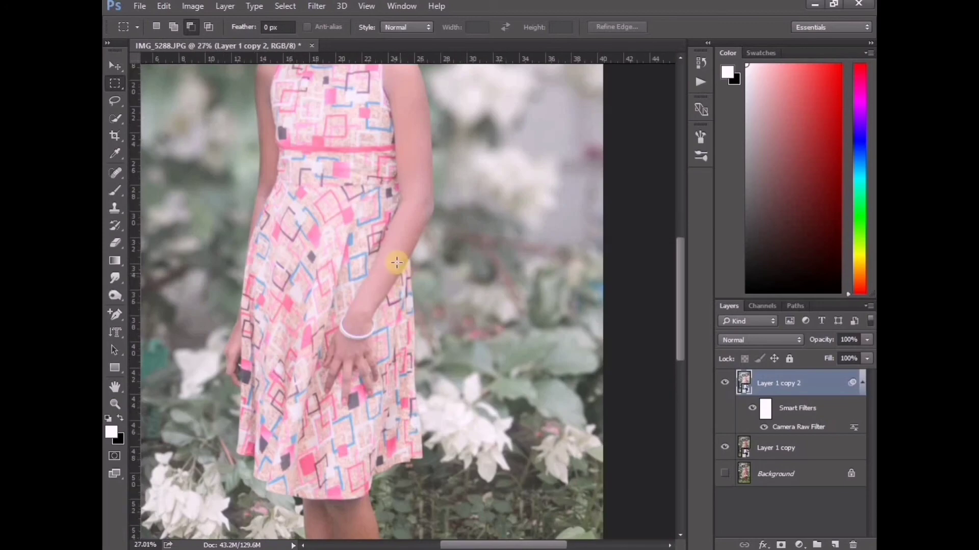
- Play the Webflippy 'CLICK HERE & PLAY' makeup action from the Actions panel
drag(389, 243, 411, 405)
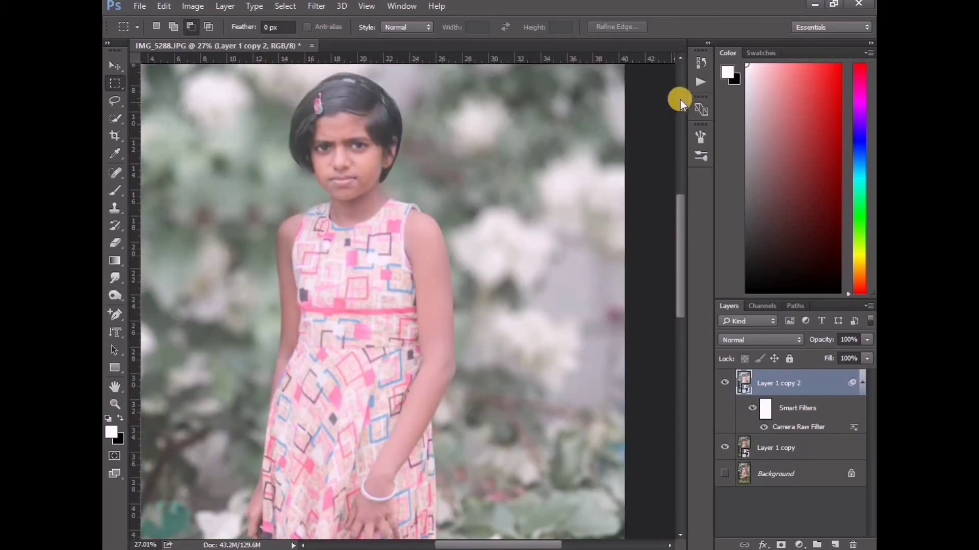
click(699, 82)
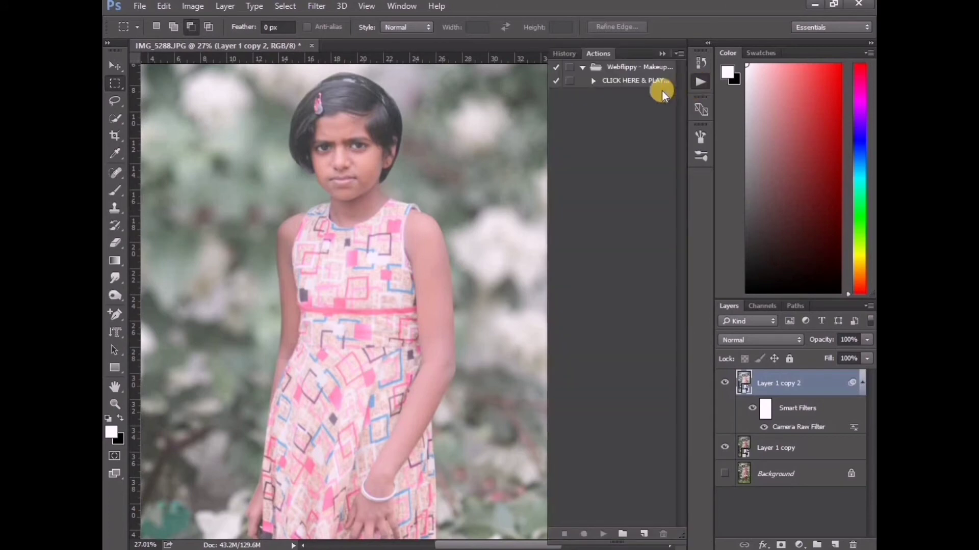
click(643, 81)
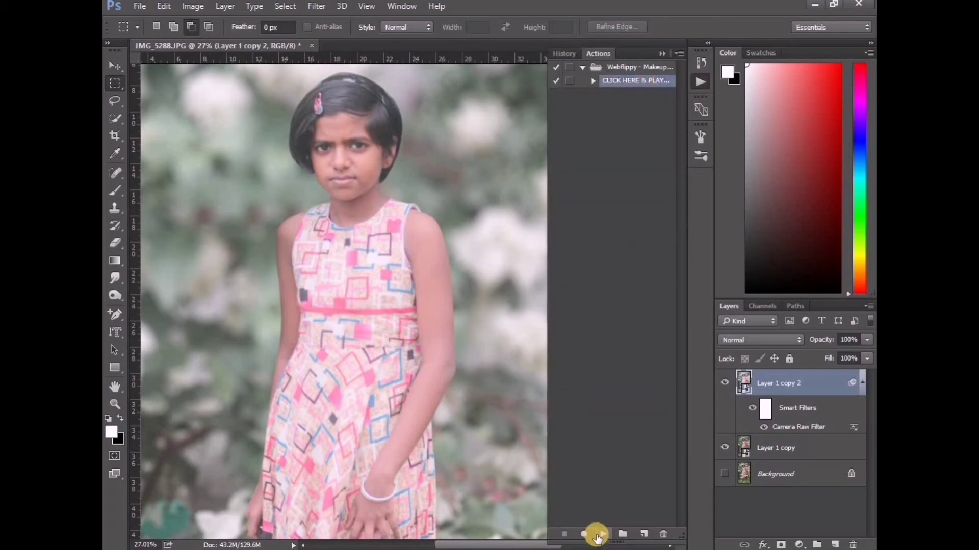
click(602, 535)
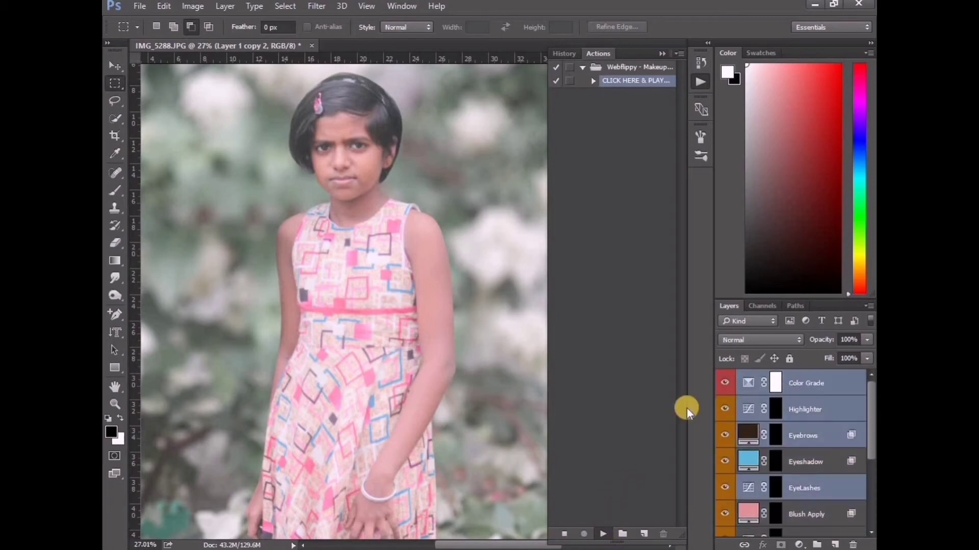
- Expand the makeup group, hide the Color Grade layer and zoom in on the face
click(740, 377)
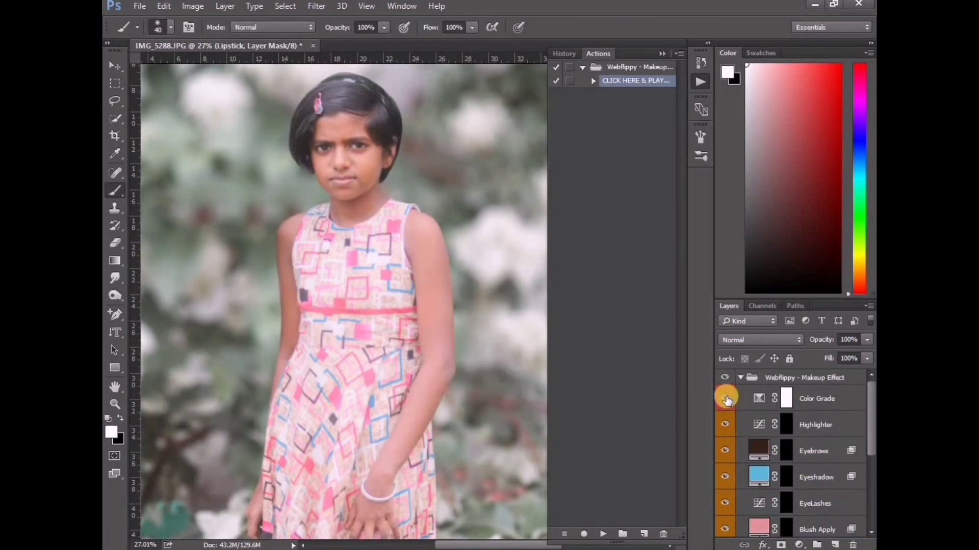
drag(724, 397, 734, 428)
scroll(739, 431, down, 3)
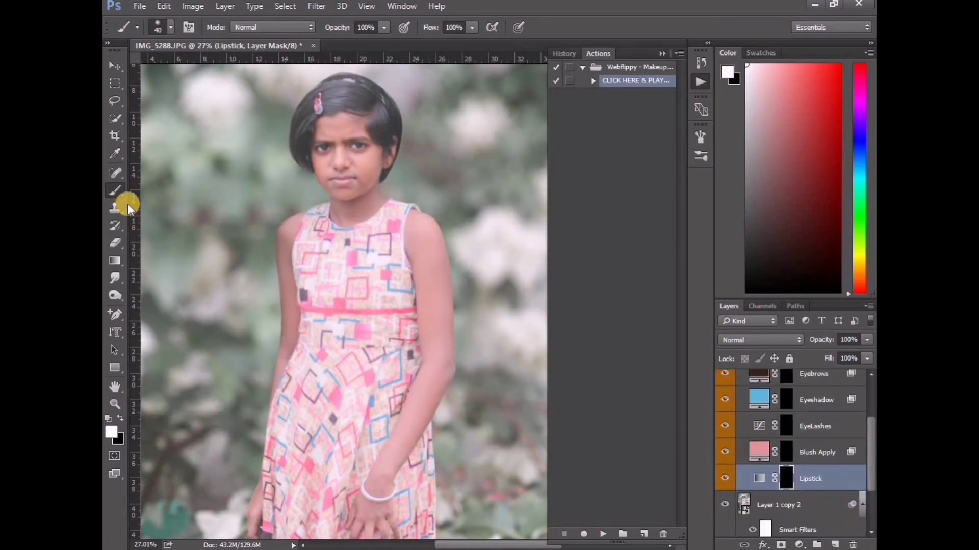
scroll(332, 257, up, 2)
mouse_move(340, 240)
mouse_down()
mouse_move(345, 173)
mouse_move(312, 490)
mouse_up()
scroll(352, 159, up, 2)
scroll(353, 156, up, 1)
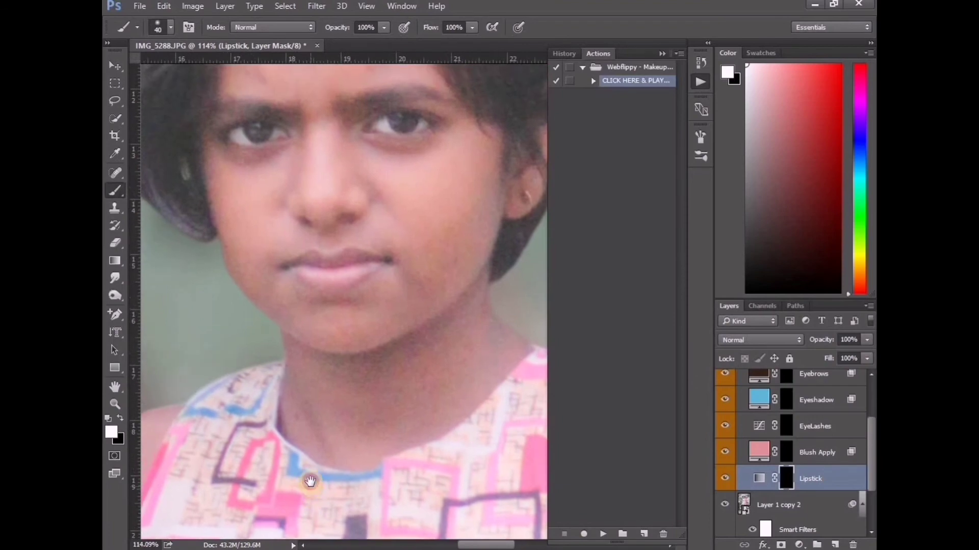
- Set the brush to size 15, 24% opacity and 76% flow
key(bracketleft)
key(bracketleft)
key(bracketleft)
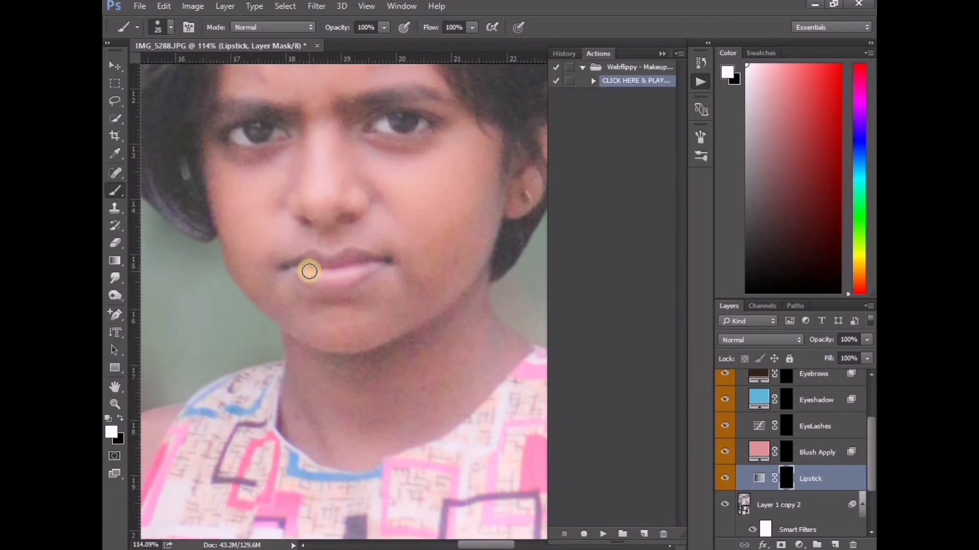
key(bracketleft)
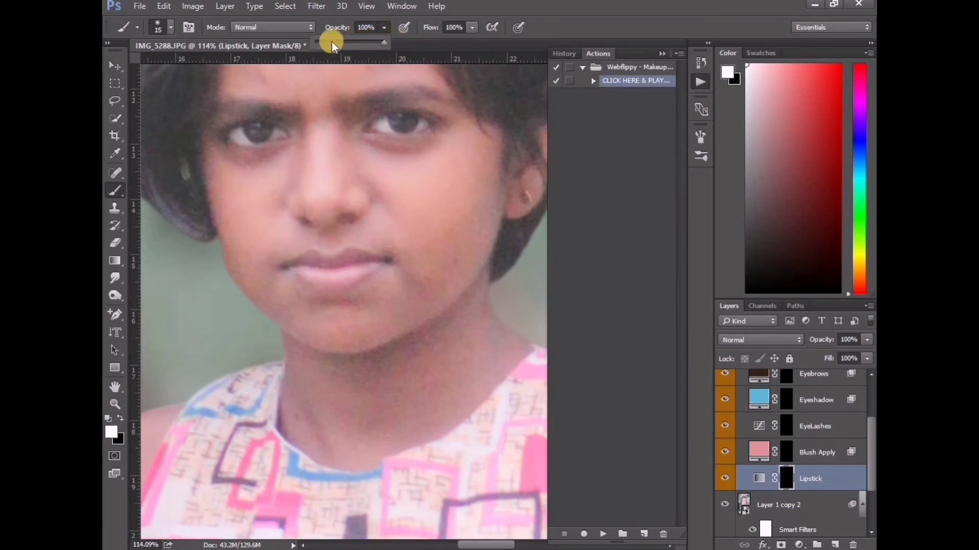
click(472, 28)
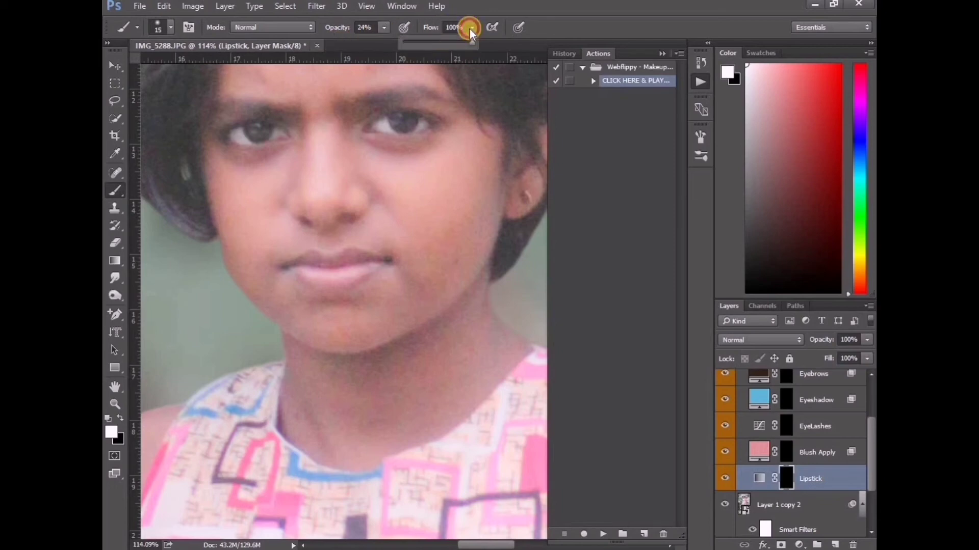
click(456, 41)
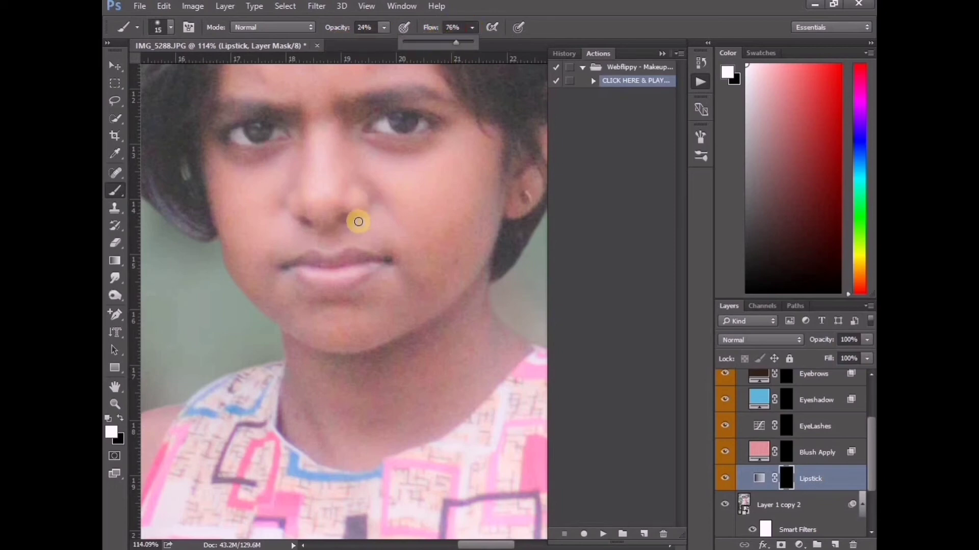
click(322, 275)
- Paint lipstick across the upper and lower lips on the Lipstick mask
drag(353, 276, 326, 278)
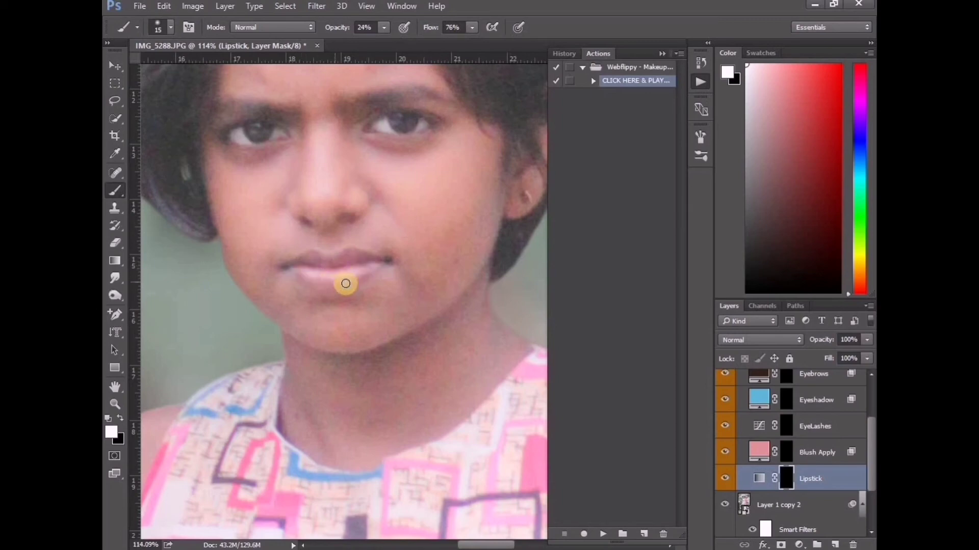
mouse_move(317, 258)
mouse_down()
mouse_move(365, 266)
mouse_move(325, 254)
mouse_move(320, 263)
mouse_up()
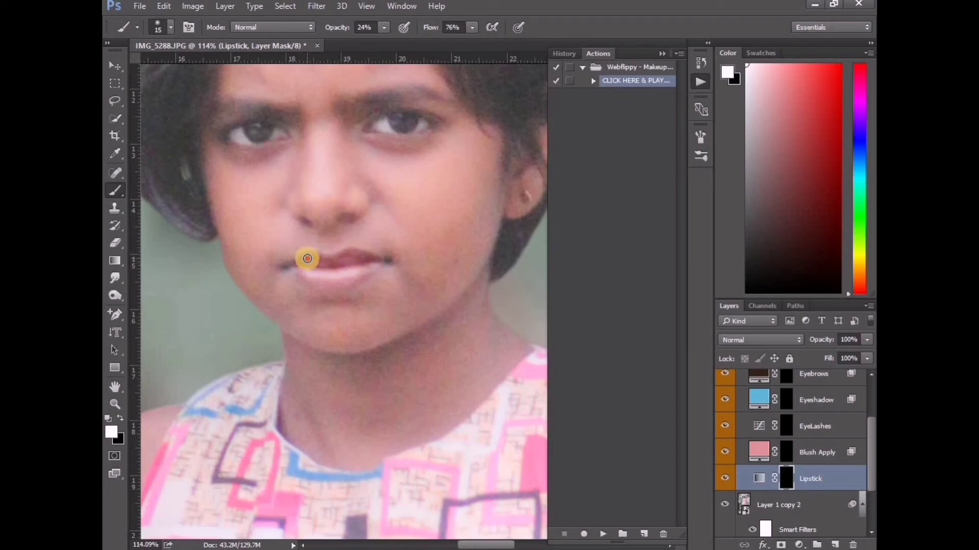
mouse_move(313, 280)
mouse_down()
mouse_move(363, 268)
mouse_move(307, 268)
mouse_move(357, 276)
mouse_move(332, 279)
mouse_move(303, 269)
mouse_move(373, 267)
mouse_up()
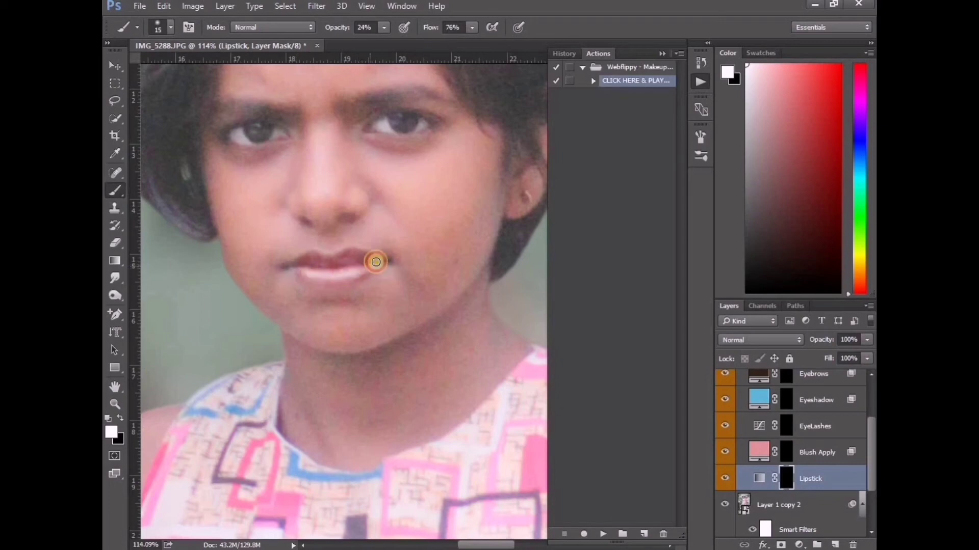
scroll(382, 236, down, 2)
scroll(380, 273, down, 2)
scroll(439, 282, down, 1)
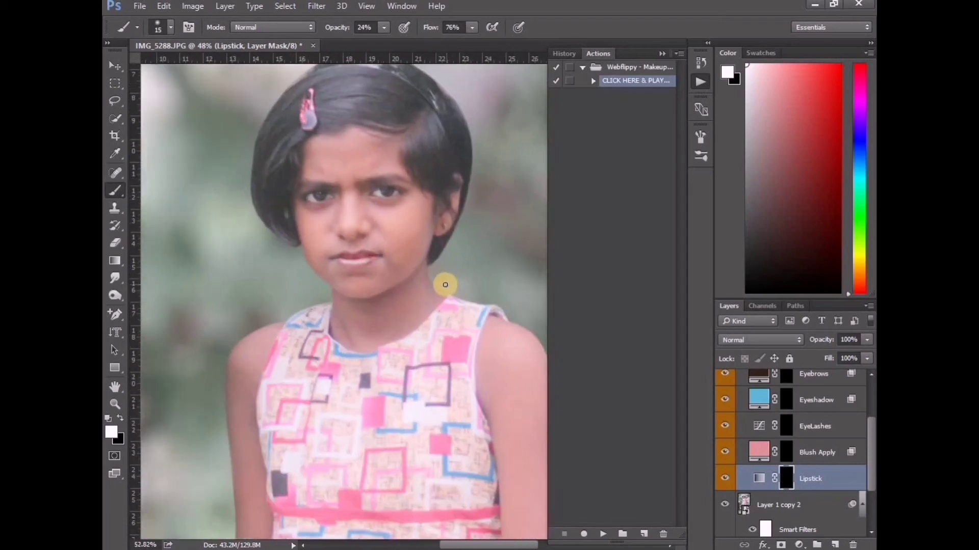
scroll(423, 278, up, 1)
scroll(301, 262, up, 2)
scroll(299, 260, up, 2)
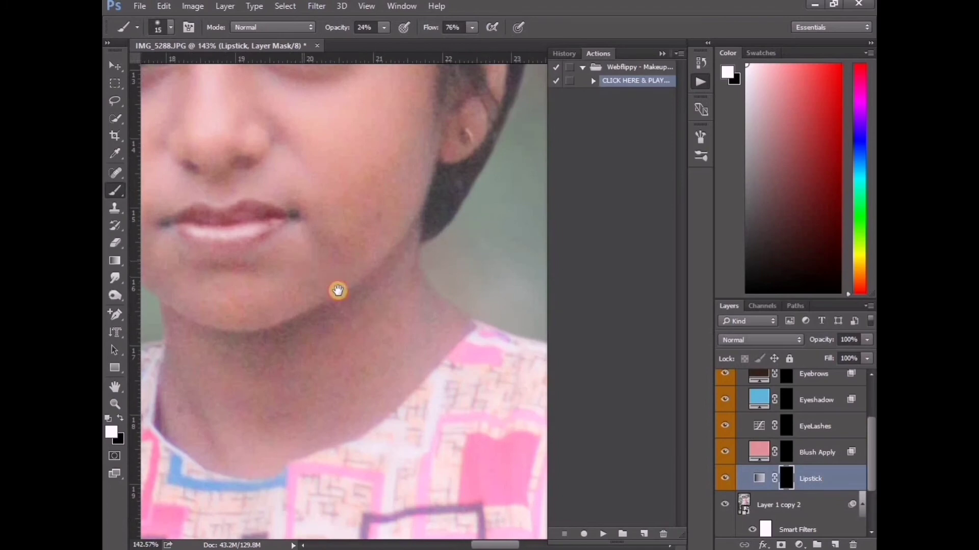
- Lower the Lipstick layer to 81% opacity and toggle it to compare
drag(338, 291, 361, 306)
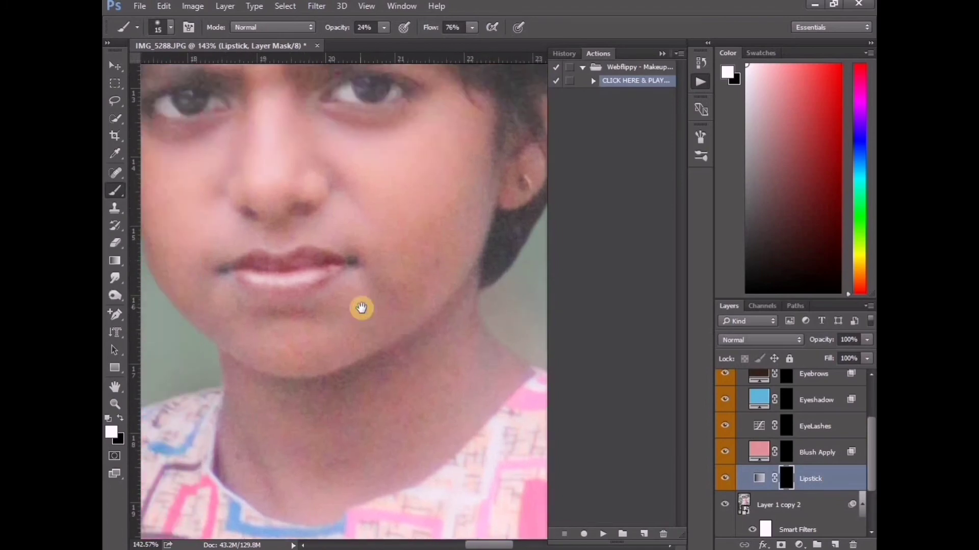
click(867, 340)
drag(866, 355, 854, 360)
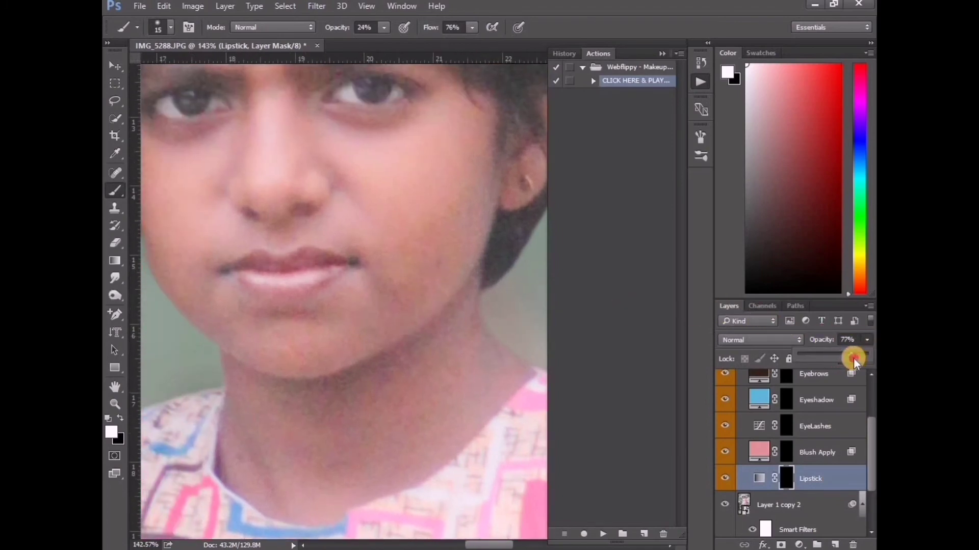
click(725, 479)
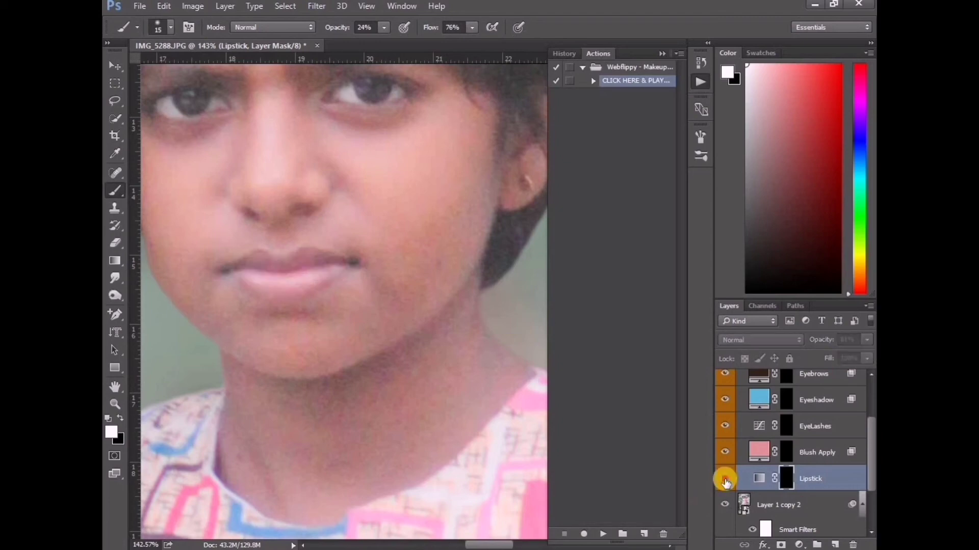
click(725, 479)
click(725, 479)
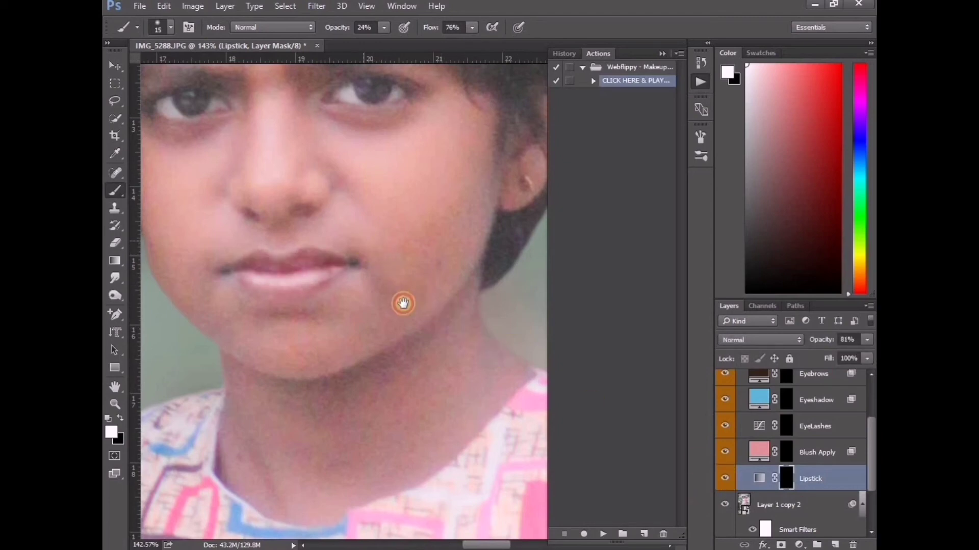
drag(402, 299, 427, 359)
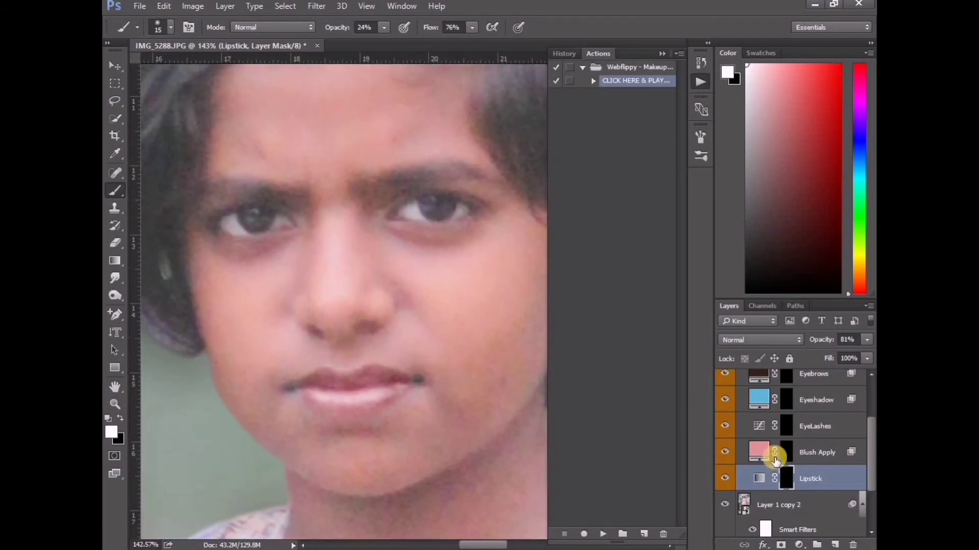
- Darken the lashes of both eyes on the EyeLashes mask
click(792, 428)
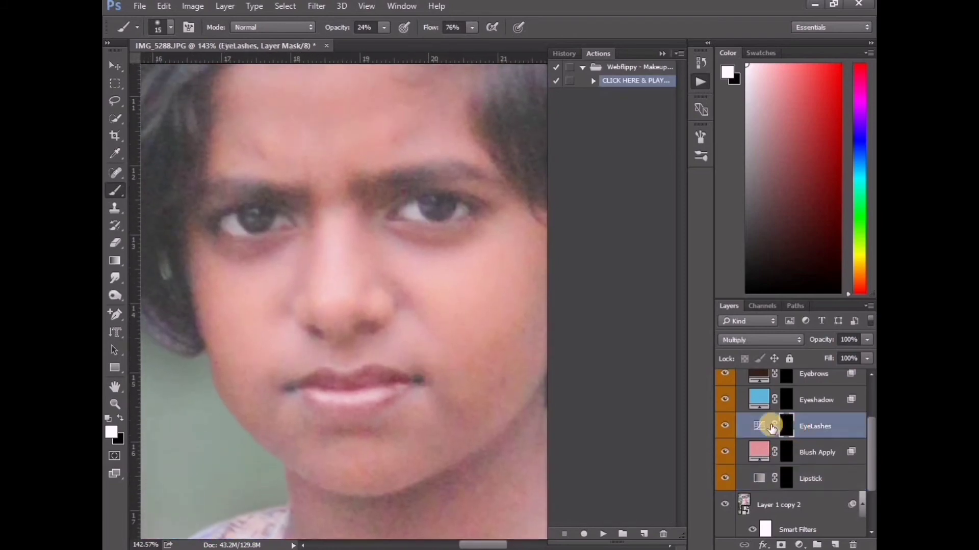
drag(221, 193, 241, 197)
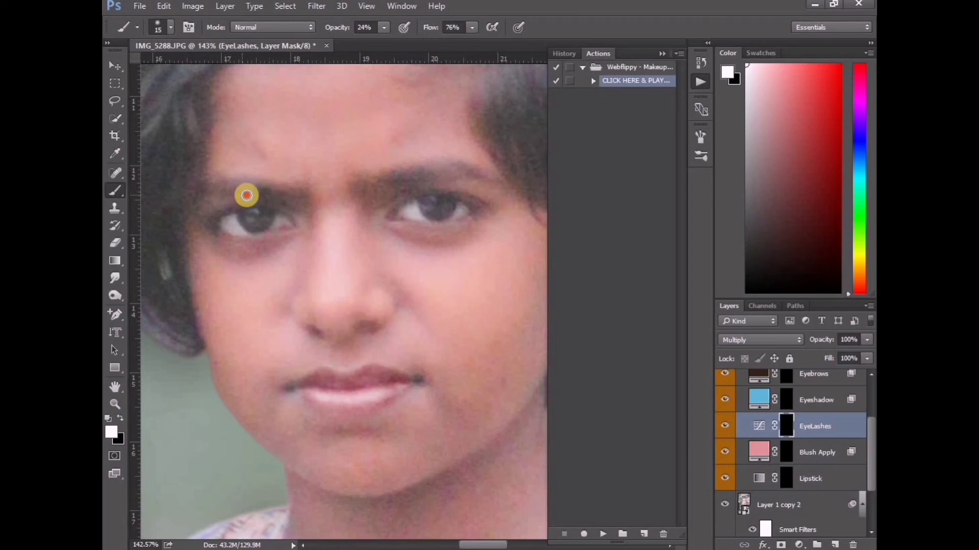
drag(387, 185, 371, 196)
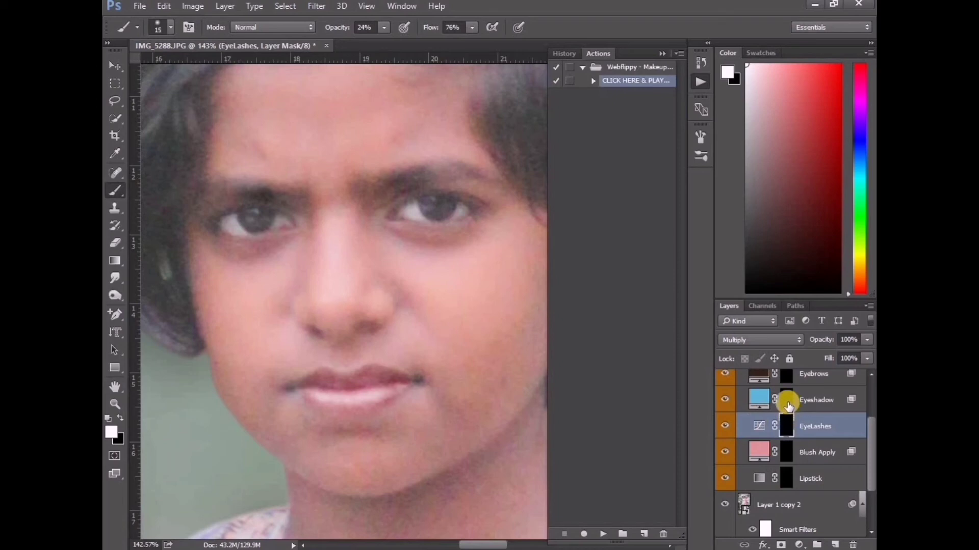
- Brush faint eyeshadow under and around both eyes on the Eyeshadow mask
click(786, 402)
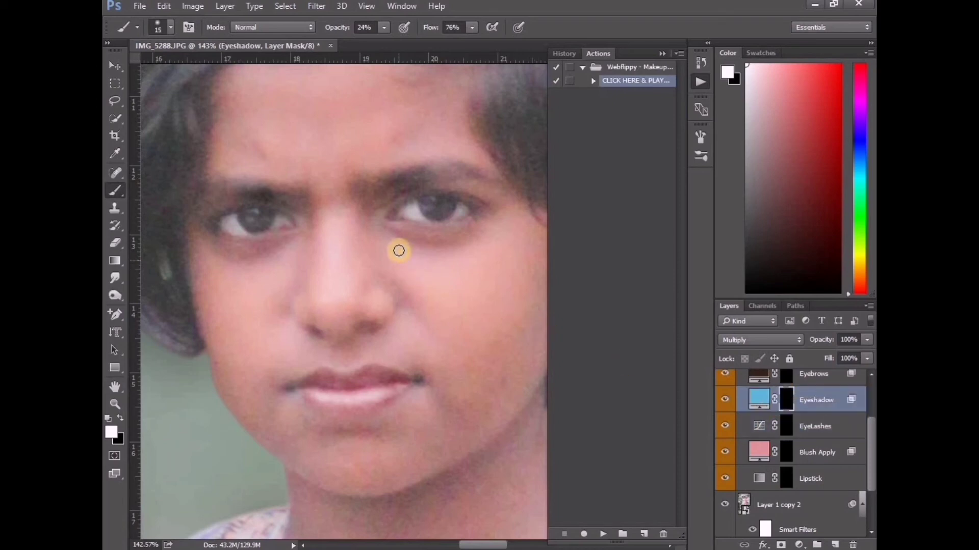
drag(398, 250, 411, 231)
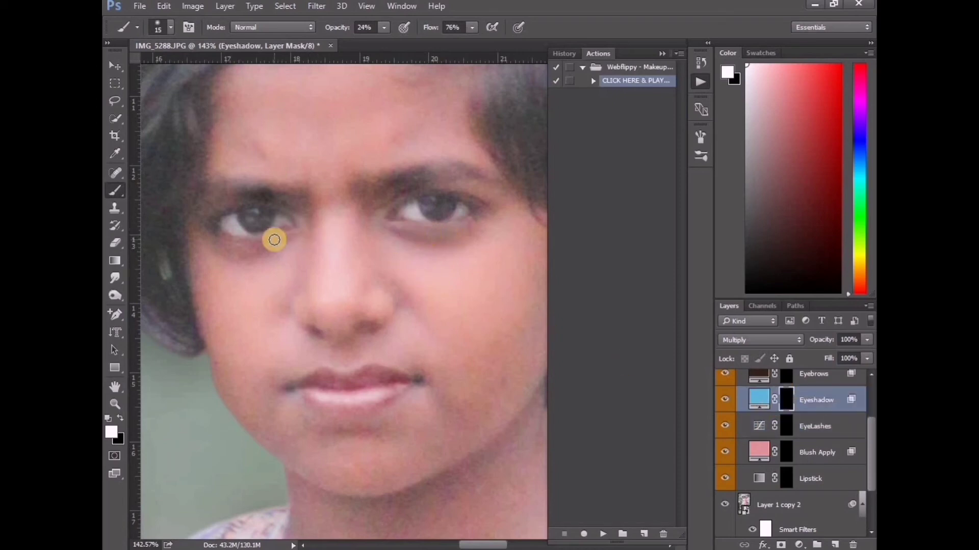
mouse_move(274, 240)
mouse_down()
mouse_move(208, 245)
mouse_move(244, 244)
mouse_up()
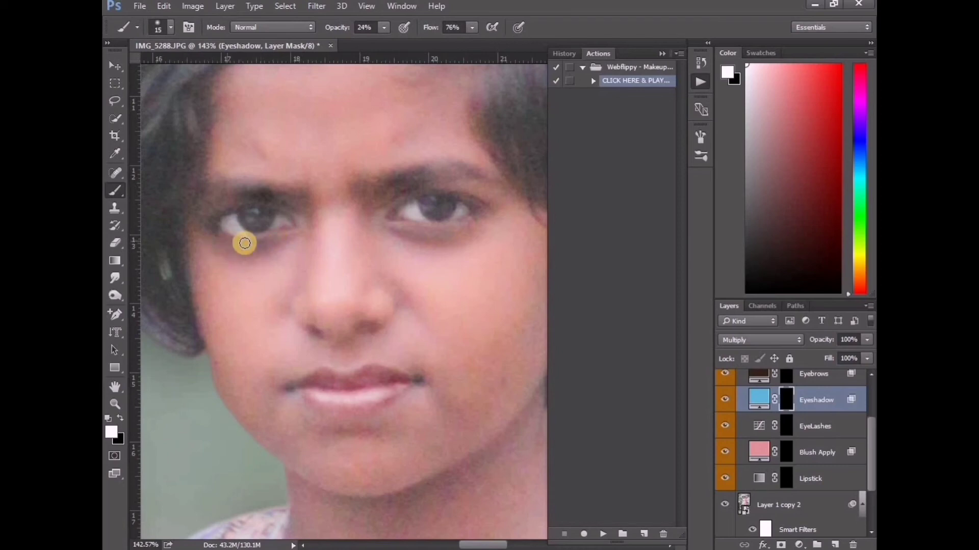
click(793, 408)
scroll(809, 412, up, 1)
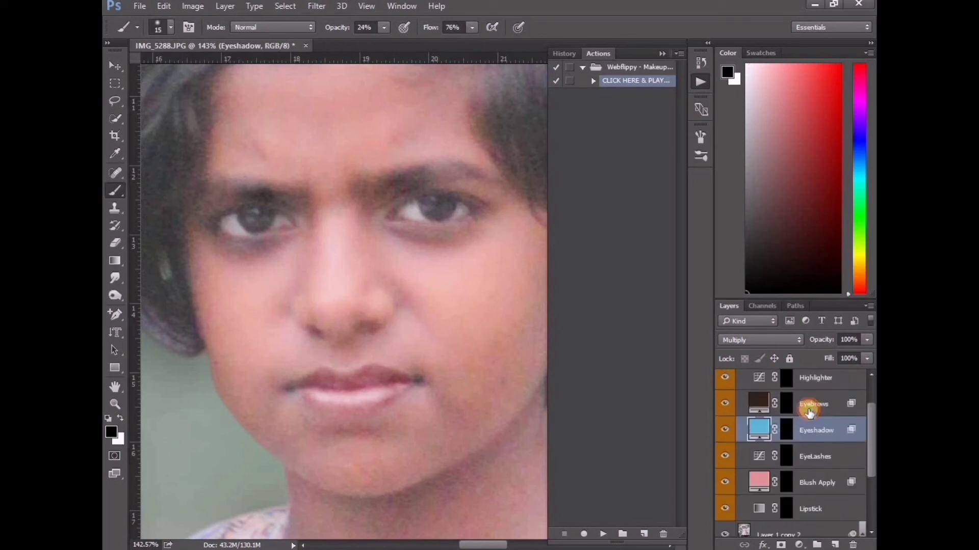
- Paint darker lashes along the right eye on the EyeLashes mask
click(792, 411)
click(788, 408)
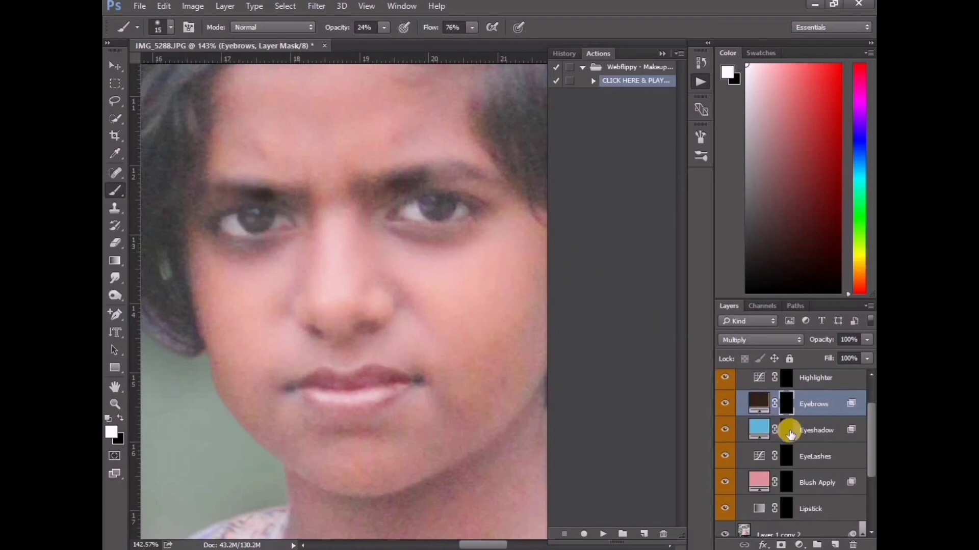
click(791, 434)
click(788, 454)
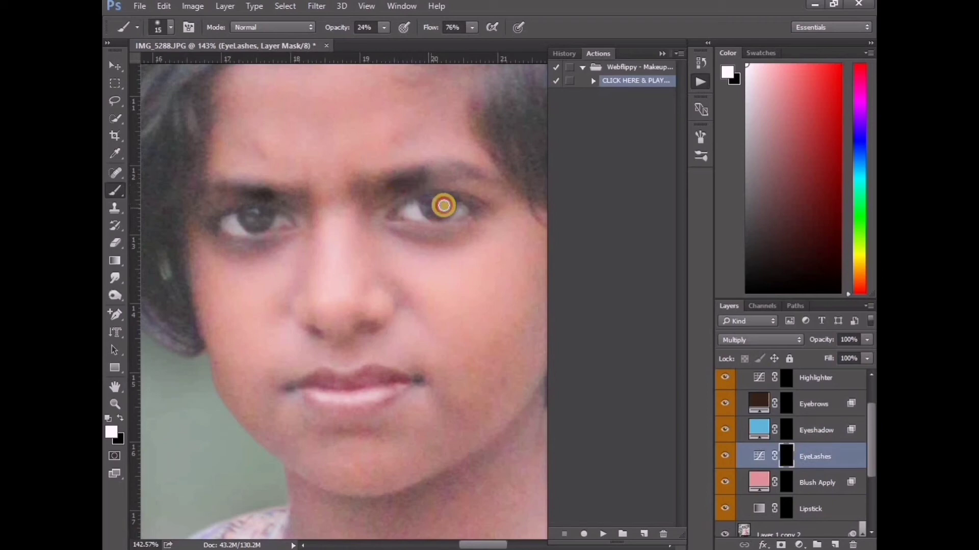
drag(443, 205, 426, 205)
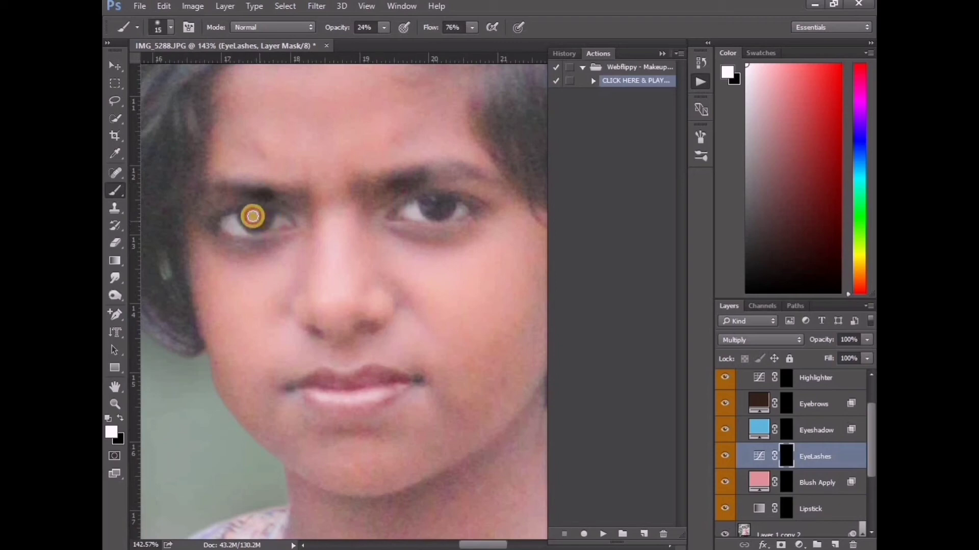
- Zoom in on the eyes, switch to black and brush the corner of the left eyelid
scroll(734, 405, down, 3)
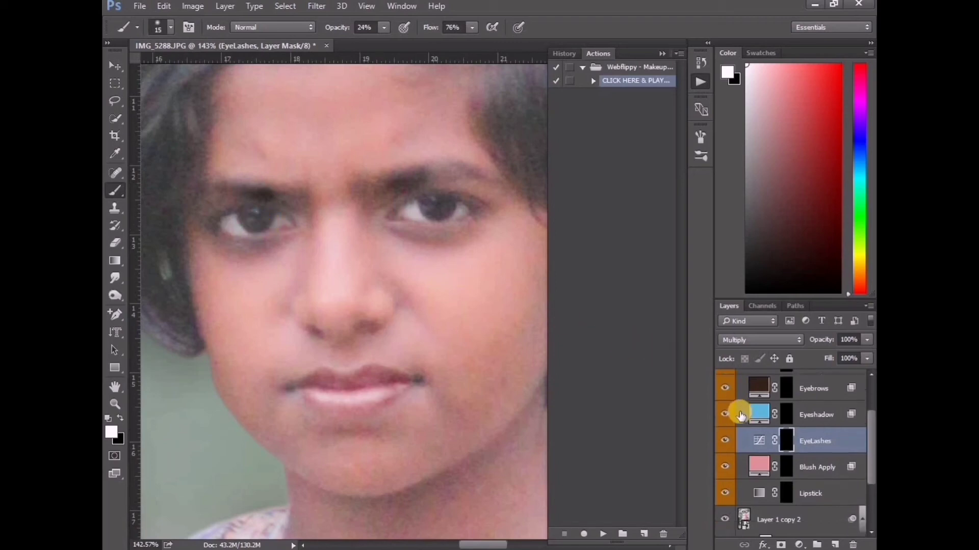
scroll(308, 343, down, 1)
scroll(356, 343, down, 3)
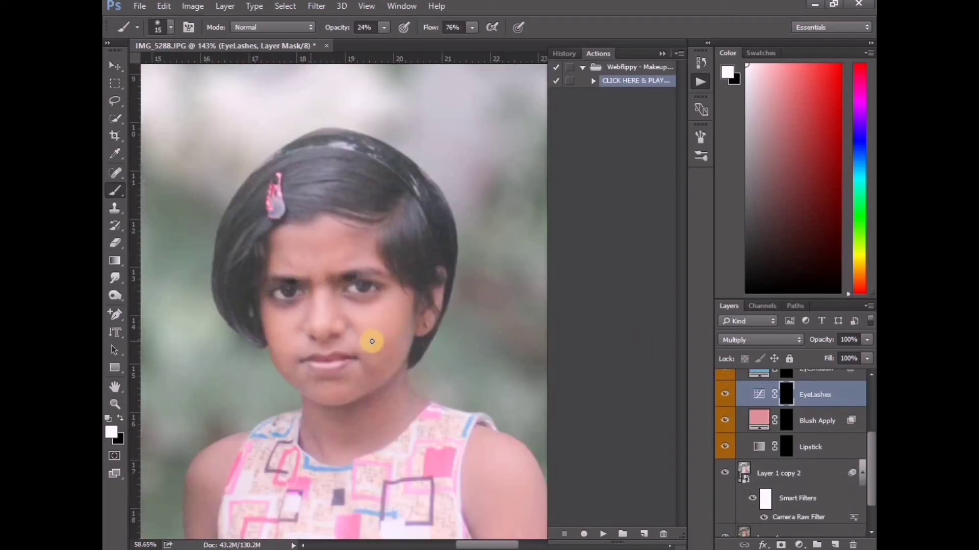
scroll(393, 342, down, 1)
scroll(393, 342, down, 1)
scroll(394, 342, down, 1)
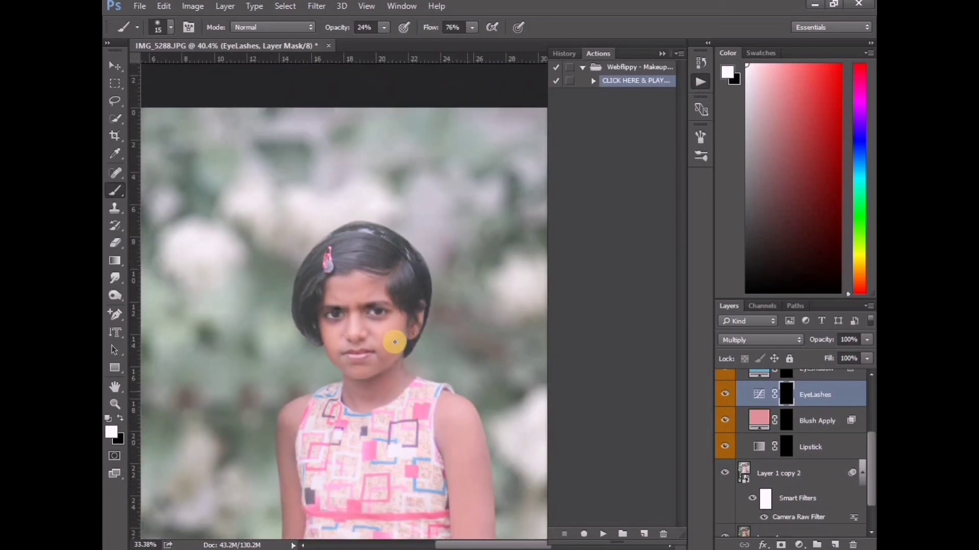
scroll(395, 342, down, 1)
scroll(395, 342, up, 1)
scroll(395, 342, up, 1)
scroll(395, 342, up, 1)
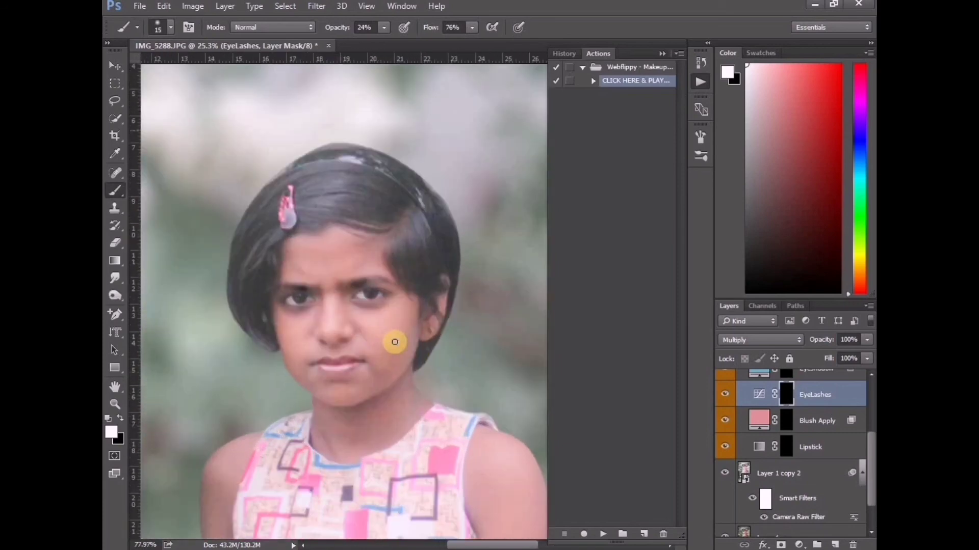
scroll(395, 342, up, 1)
scroll(782, 436, up, 1)
scroll(782, 437, up, 1)
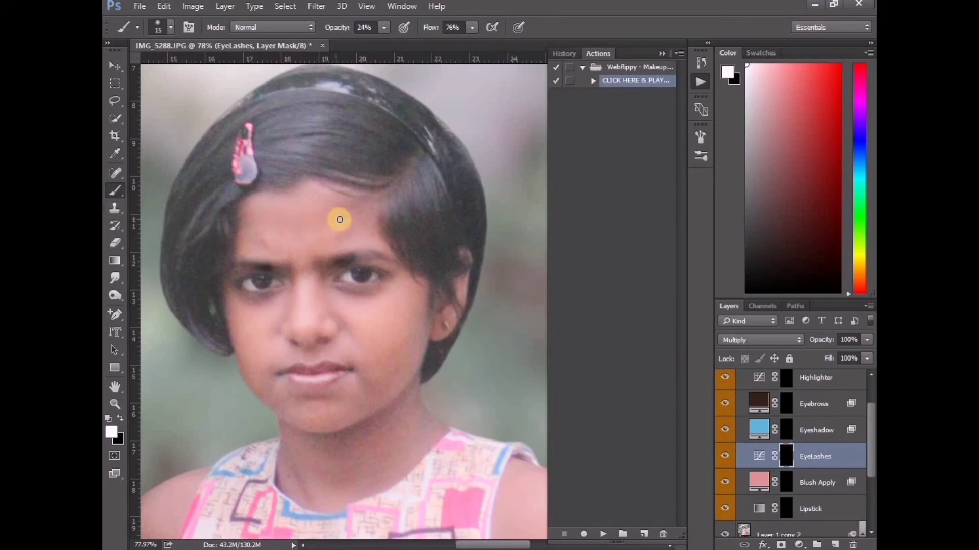
key(x)
scroll(299, 274, up, 2)
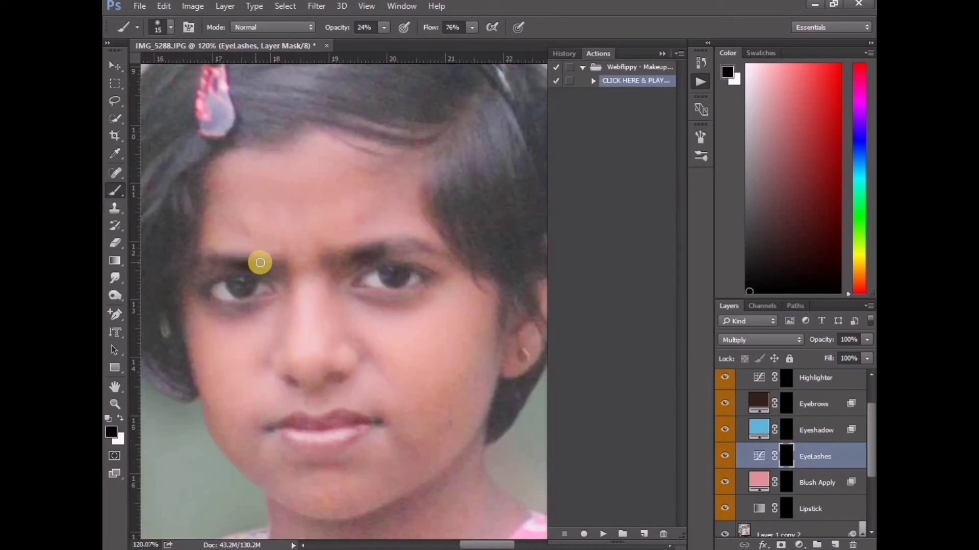
click(212, 270)
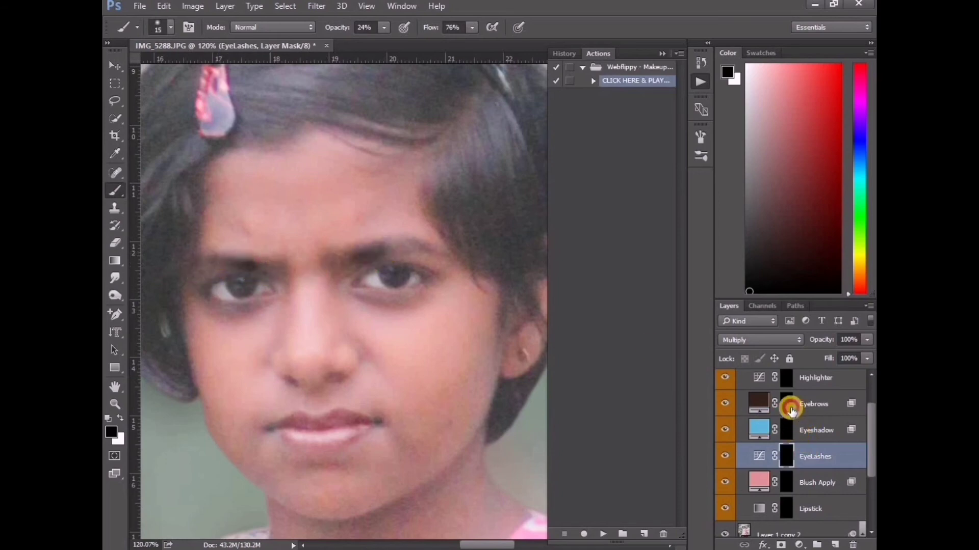
- Deepen both eyebrows on the Eyebrows mask, then zoom out to check the portrait
click(790, 408)
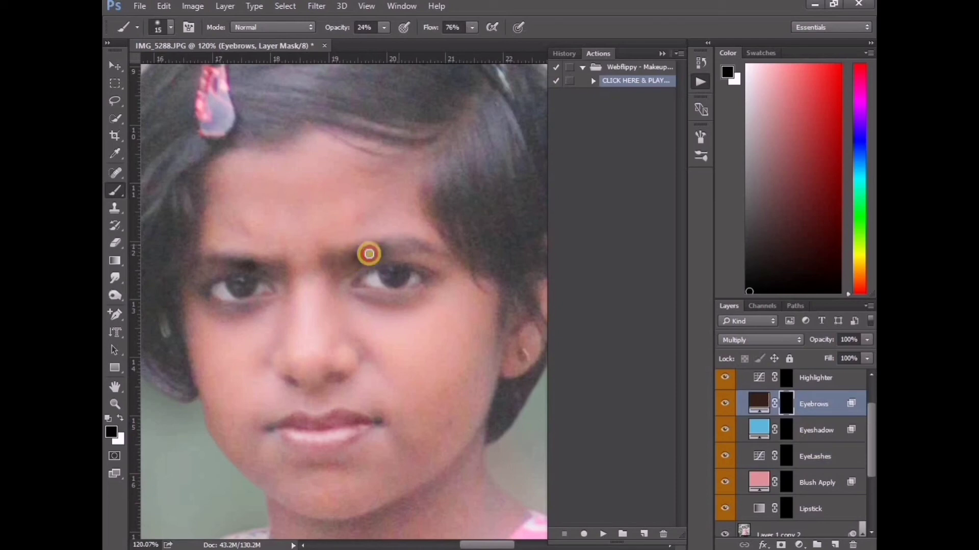
mouse_move(369, 254)
mouse_down()
mouse_move(351, 260)
mouse_move(394, 243)
mouse_up()
click(392, 249)
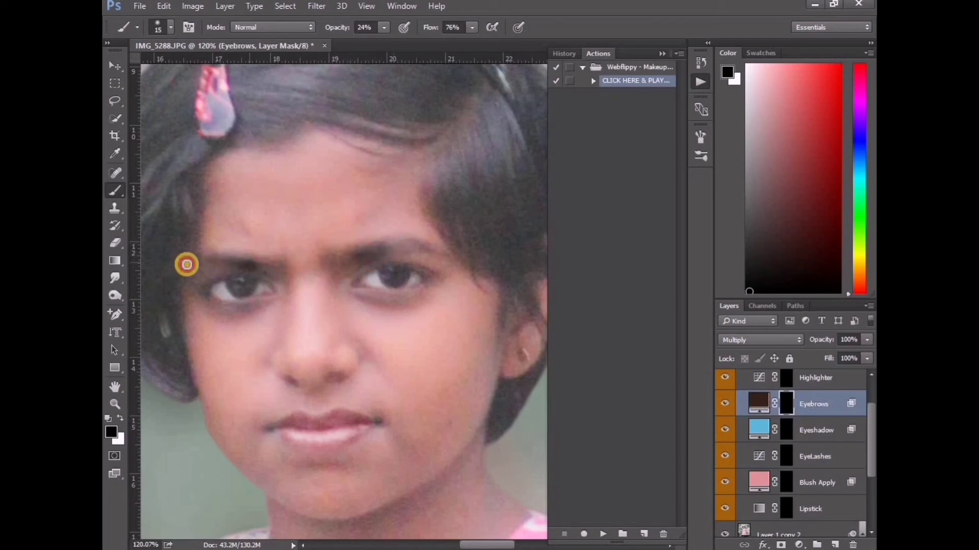
mouse_move(264, 269)
mouse_down()
mouse_move(238, 263)
mouse_move(280, 258)
mouse_up()
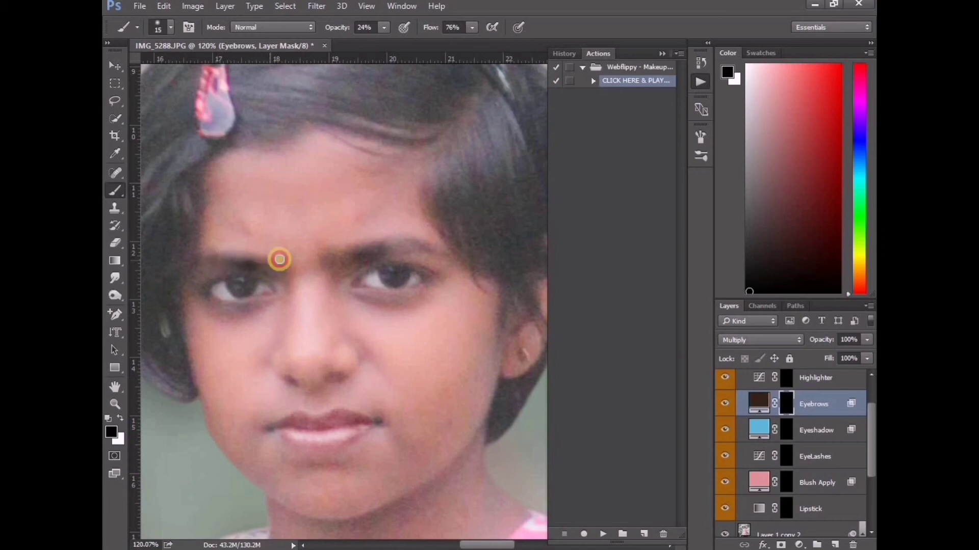
scroll(346, 256, down, 2)
scroll(367, 286, down, 2)
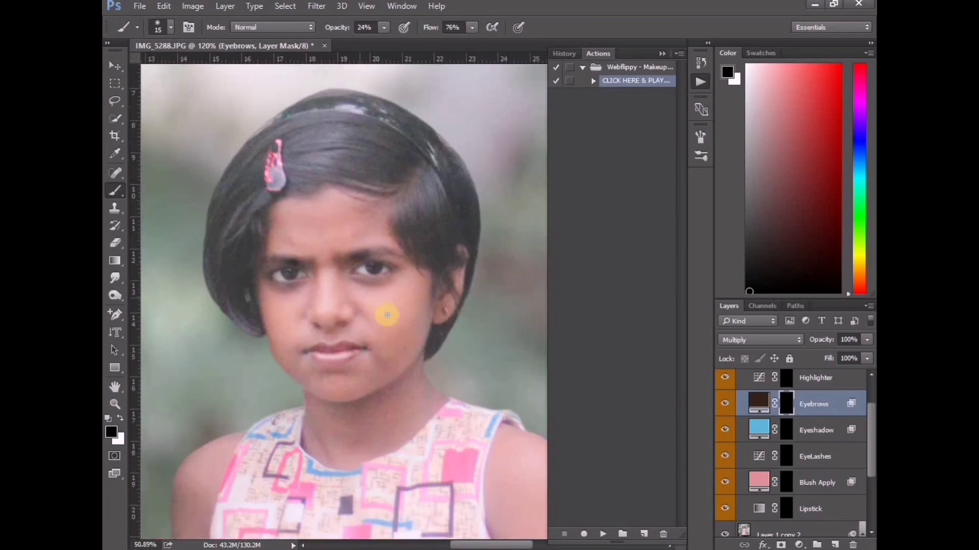
scroll(389, 312, down, 2)
scroll(384, 315, down, 2)
scroll(384, 315, up, 2)
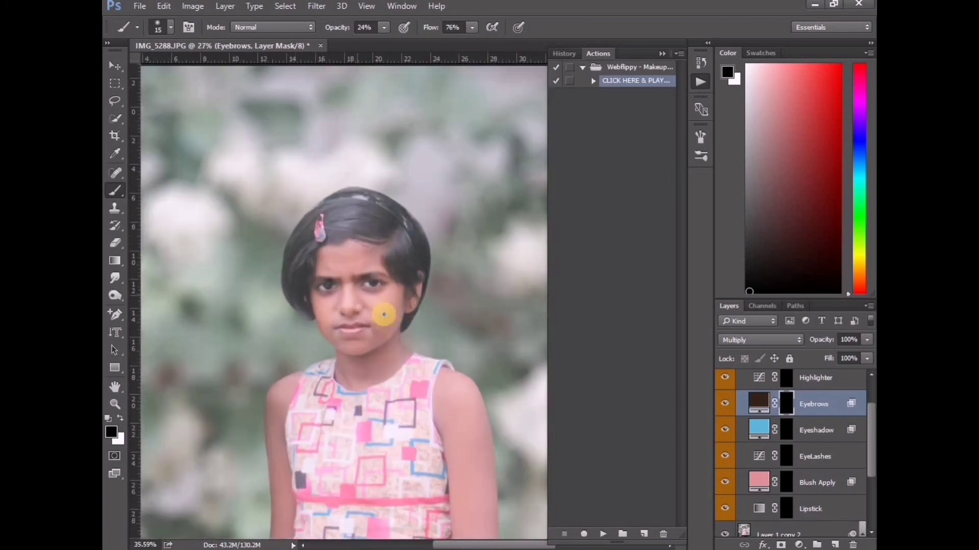
scroll(384, 315, up, 1)
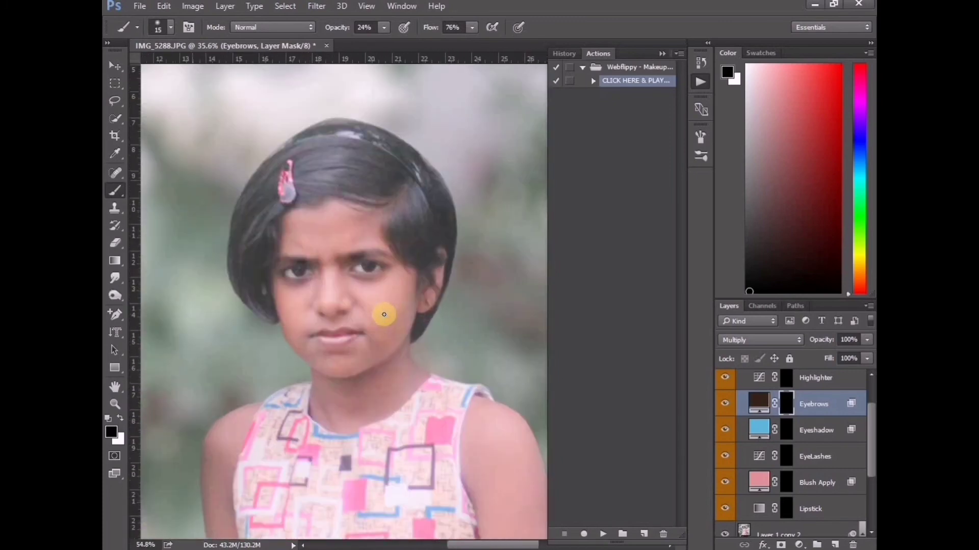
scroll(384, 315, up, 1)
scroll(385, 315, up, 1)
- Switch to the Smudge tool at 29% strength and choose a bristle brush preset
click(115, 278)
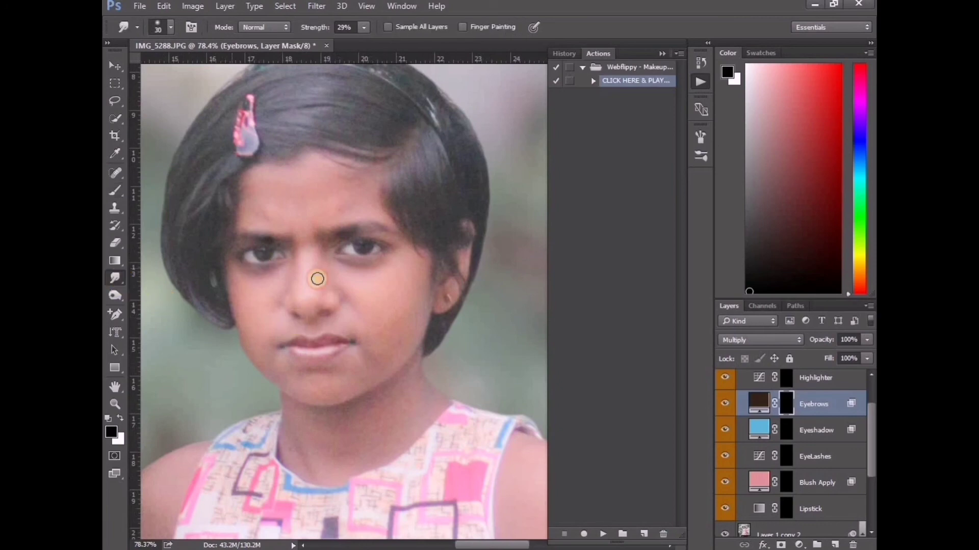
scroll(395, 319, up, 1)
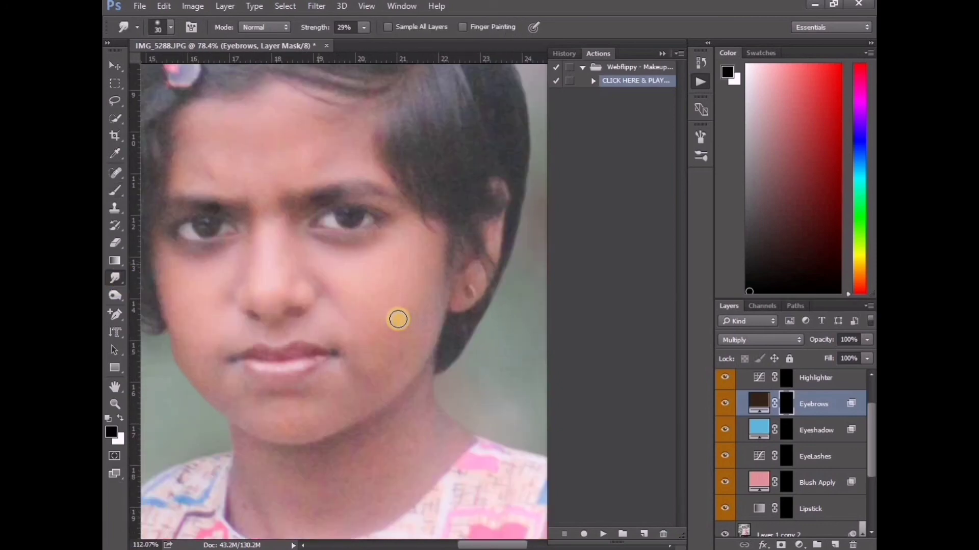
click(170, 28)
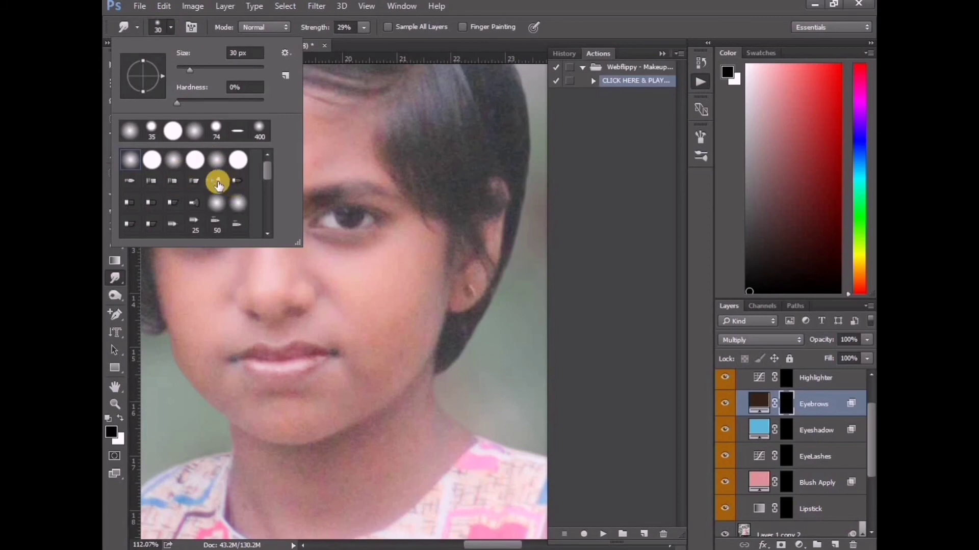
click(233, 186)
click(216, 181)
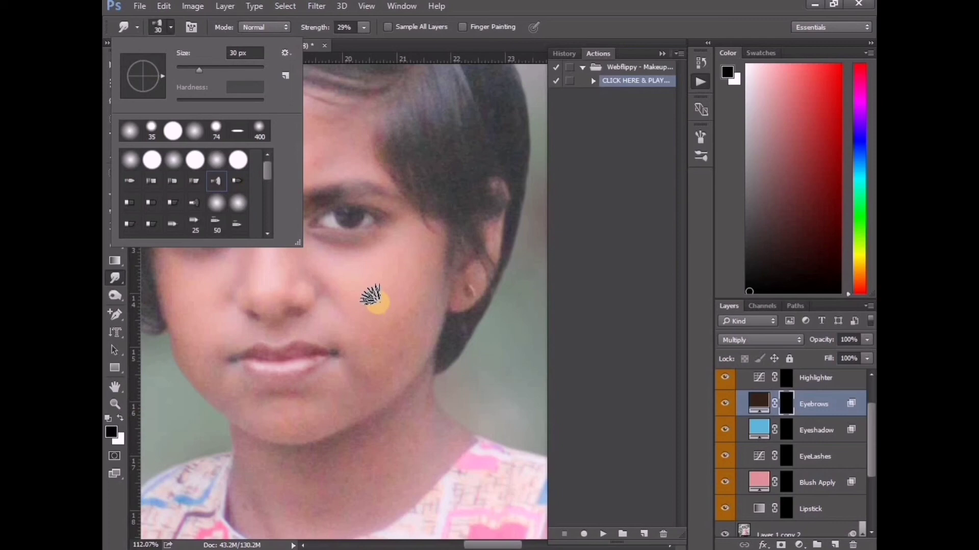
key(Return)
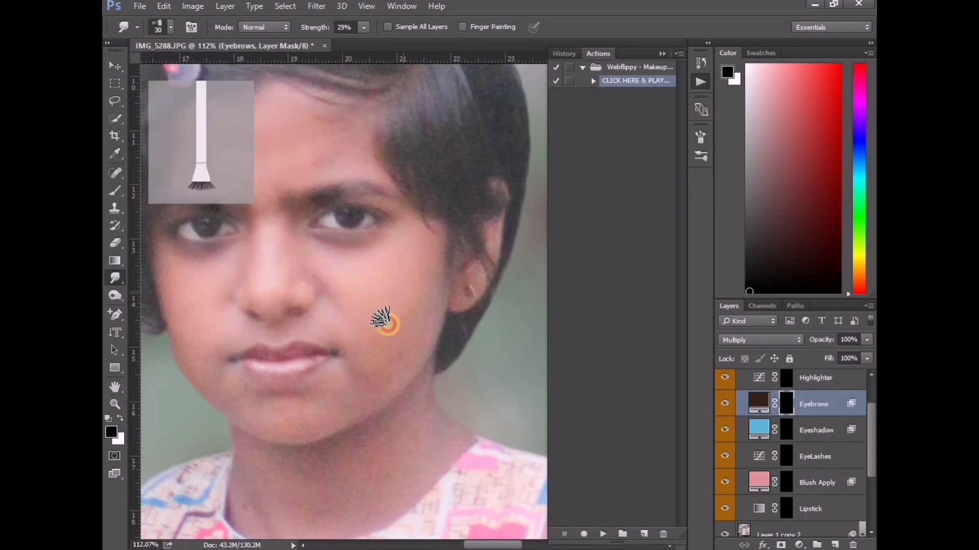
- Smudge across the cheek and shrink the bristle brush to 20 px
drag(397, 319, 367, 293)
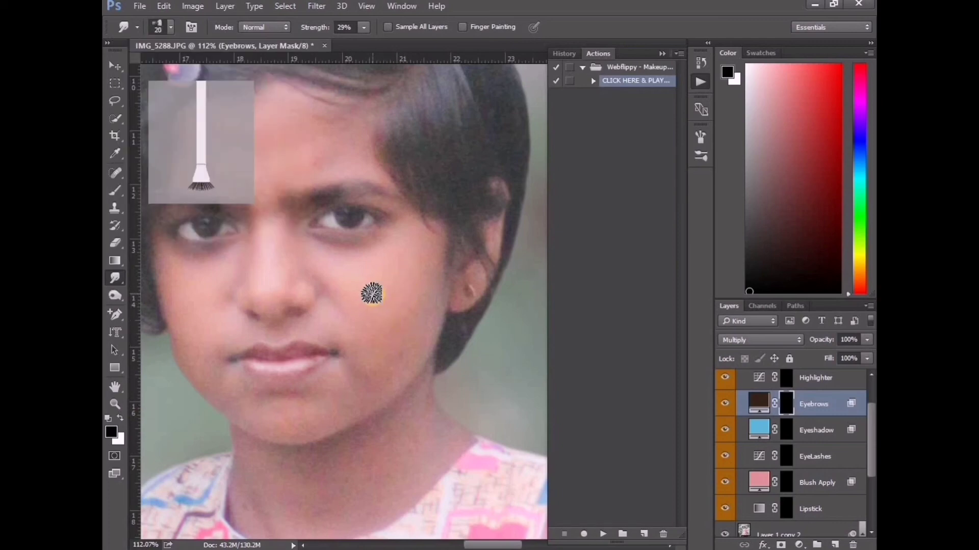
key(bracketleft)
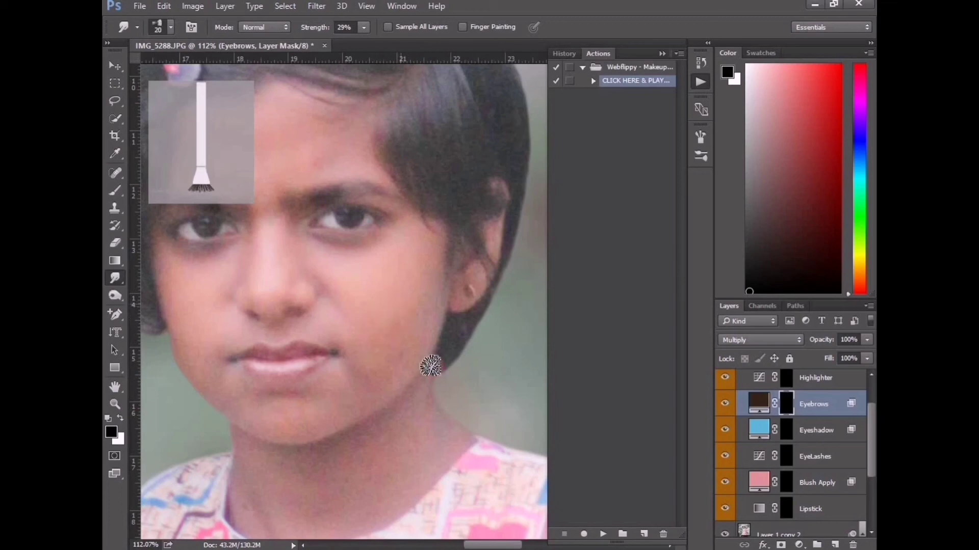
scroll(841, 471, down, 1)
- Select Layer 1 copy 2 and accept rasterizing the smart object when smudging its cheek
scroll(788, 465, down, 1)
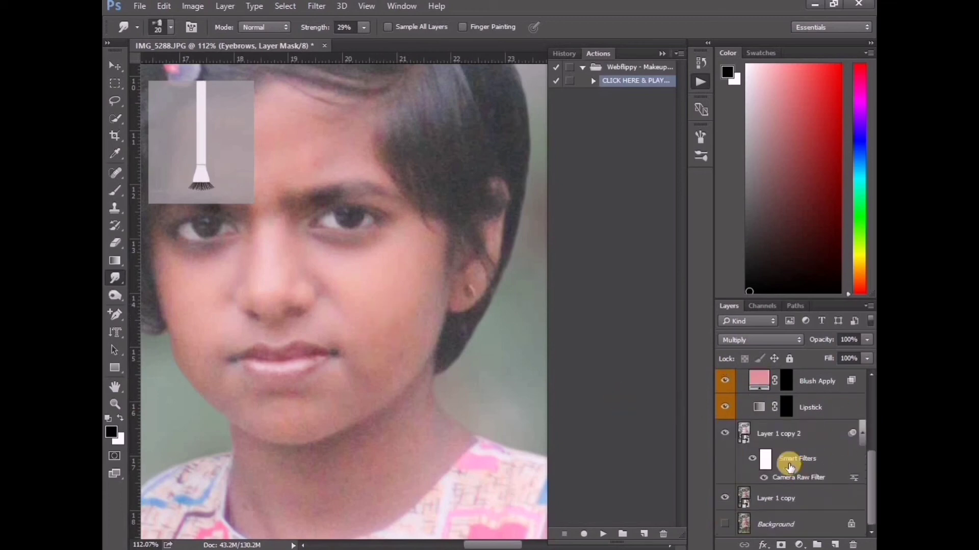
click(764, 428)
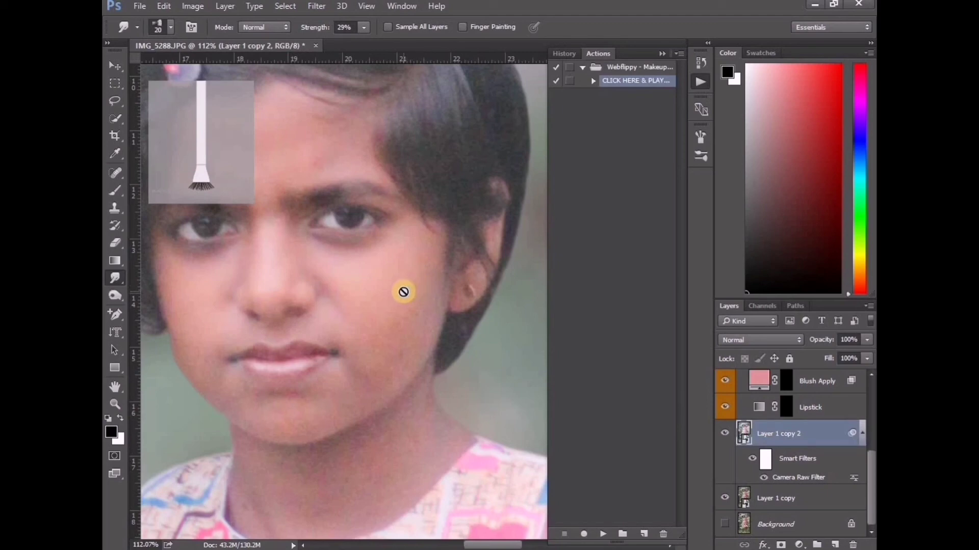
click(404, 293)
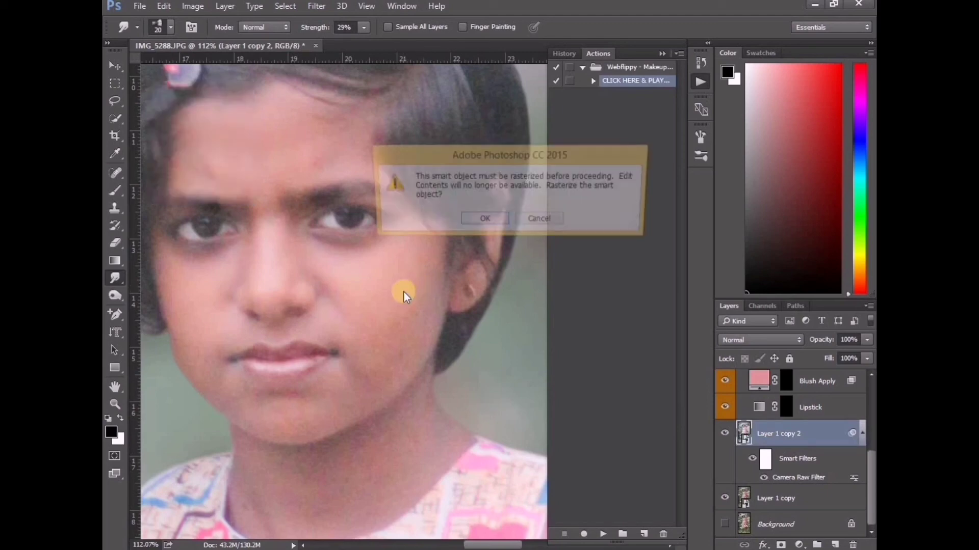
click(474, 224)
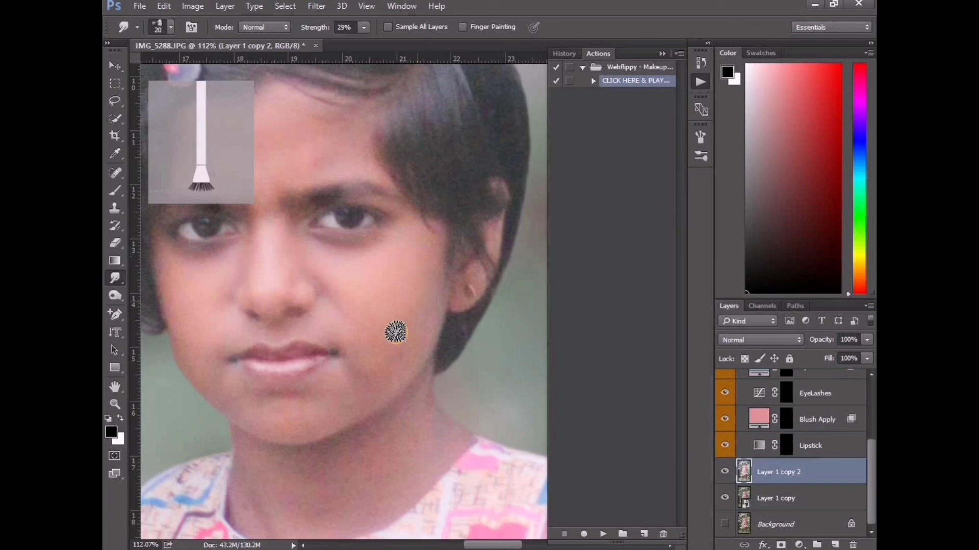
- Smudge-blend the cheeks, chin, upper lip and forehead, shrinking the brush for detail, then enlarging to 25
mouse_move(404, 328)
mouse_down()
mouse_move(372, 356)
mouse_move(382, 371)
mouse_move(371, 380)
mouse_move(396, 356)
mouse_move(413, 278)
mouse_move(397, 328)
mouse_move(403, 348)
mouse_move(356, 387)
mouse_move(372, 352)
mouse_move(315, 400)
mouse_move(276, 405)
mouse_move(283, 415)
mouse_move(343, 393)
mouse_move(332, 393)
mouse_move(368, 364)
mouse_move(301, 412)
mouse_up()
drag(301, 412, 350, 401)
mouse_move(390, 372)
mouse_down()
mouse_move(299, 361)
mouse_move(367, 354)
mouse_move(443, 405)
mouse_up()
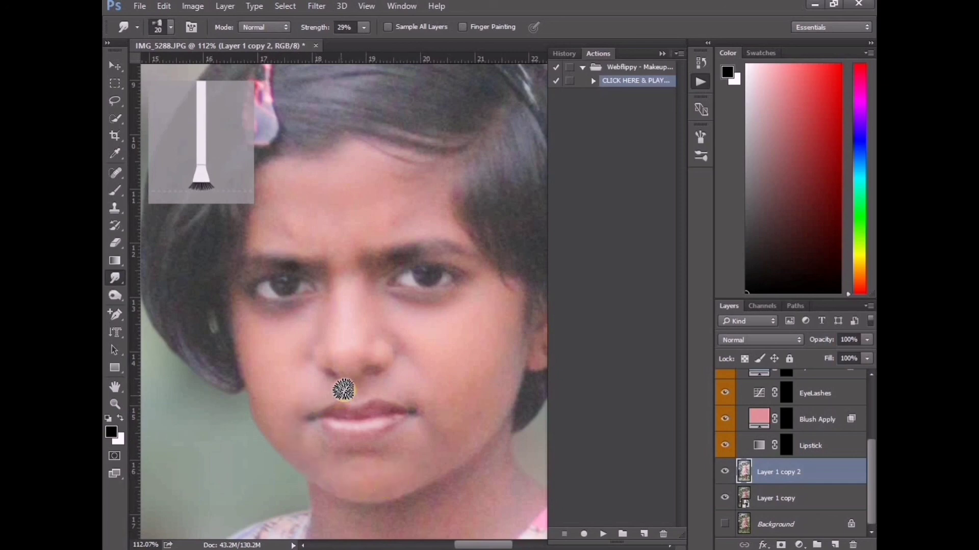
key(bracketleft)
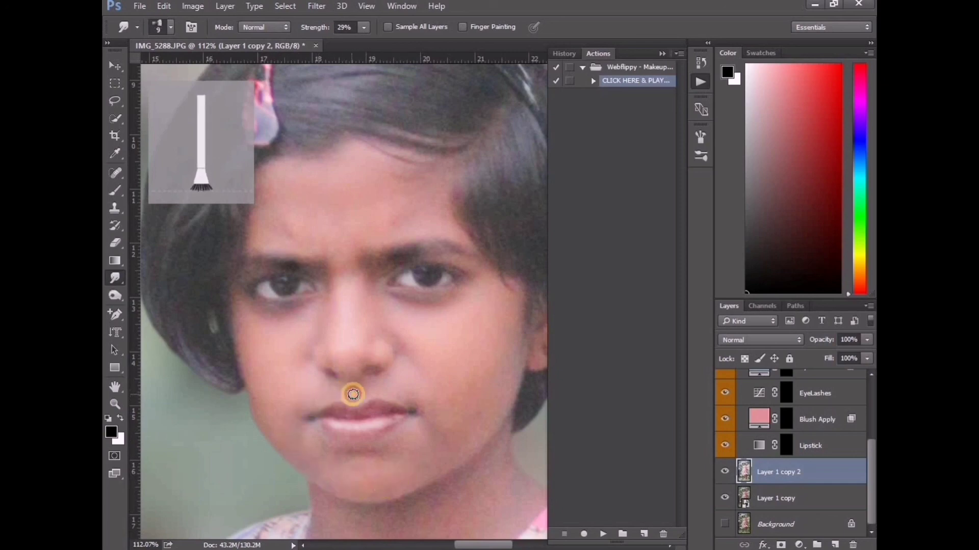
mouse_move(353, 394)
mouse_down()
mouse_move(367, 397)
mouse_move(328, 393)
mouse_move(382, 383)
mouse_up()
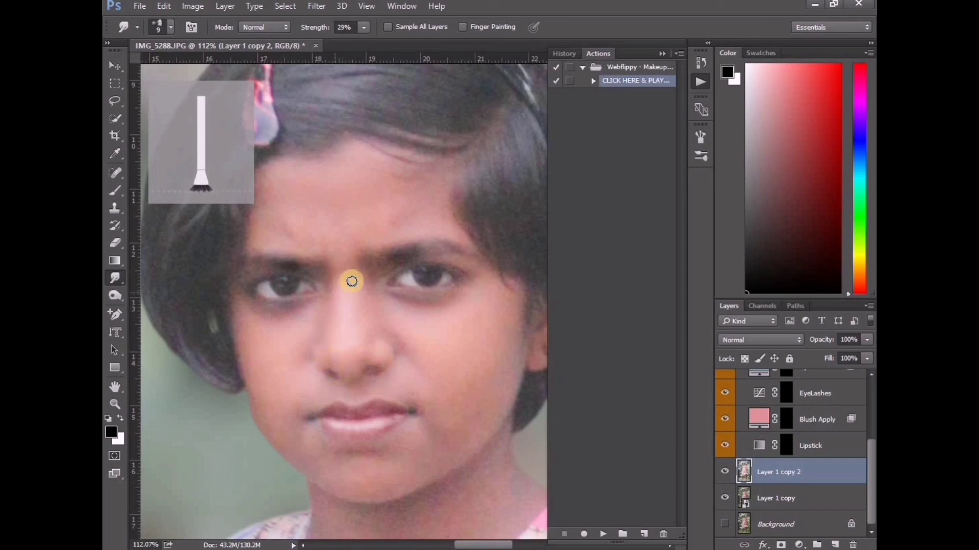
click(360, 232)
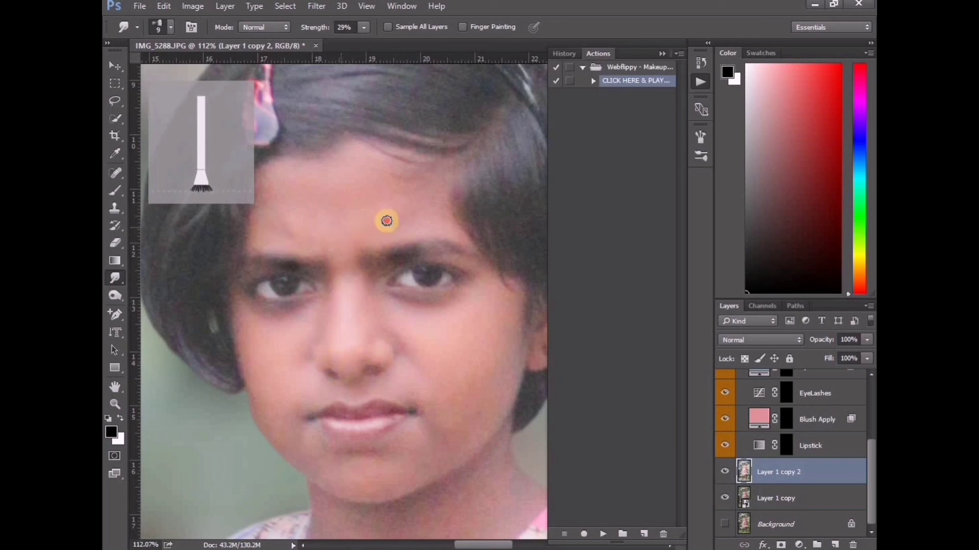
key(bracketright)
key(bracketright)
key(bracketright)
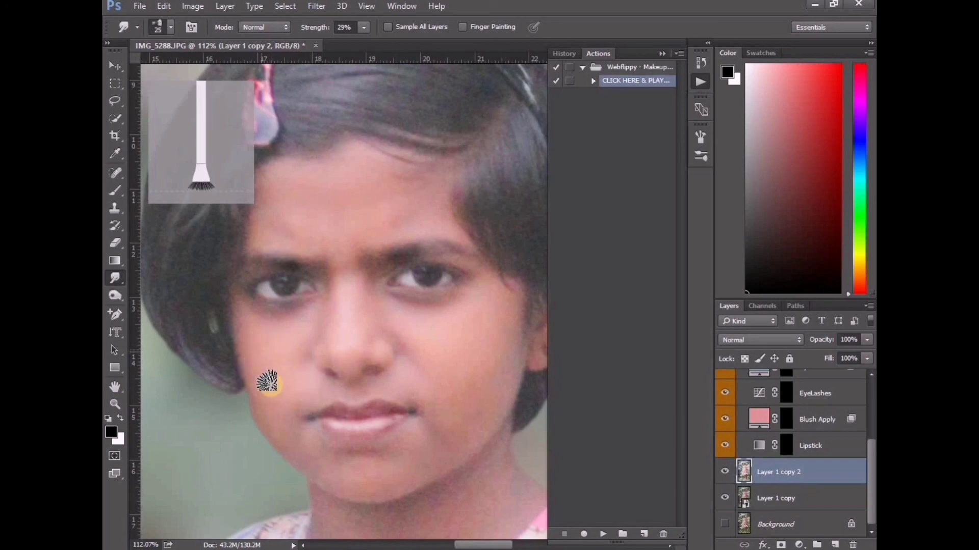
- Zoom out and pan so the whole photo of the girl is centred in the window
scroll(396, 431, down, 1)
scroll(396, 431, down, 1)
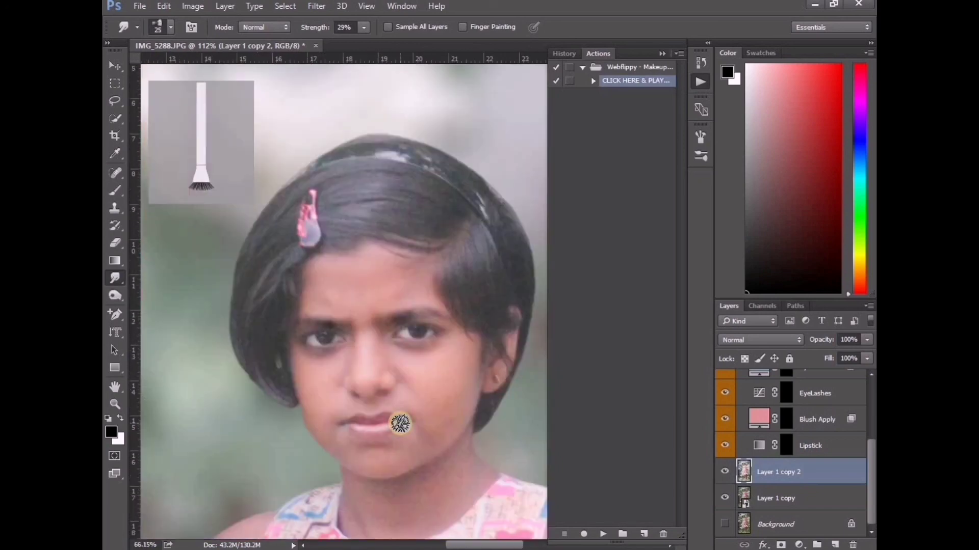
scroll(400, 422, down, 1)
scroll(378, 410, down, 1)
scroll(365, 402, down, 1)
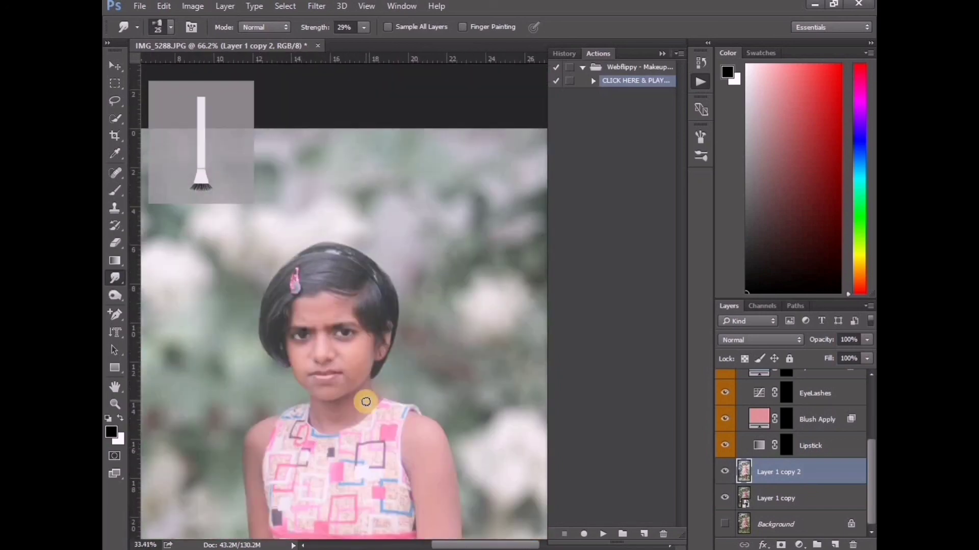
scroll(362, 396, down, 1)
scroll(370, 382, down, 1)
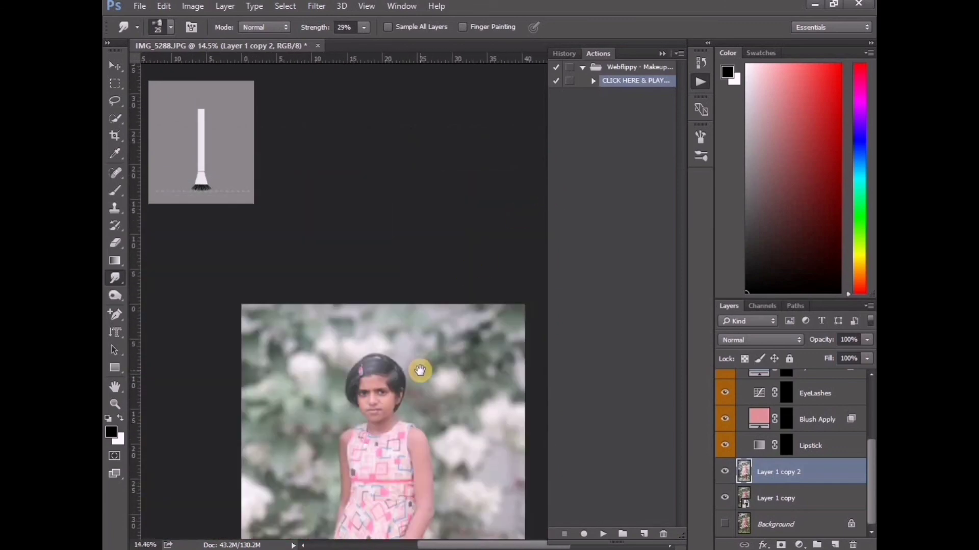
drag(419, 371, 411, 166)
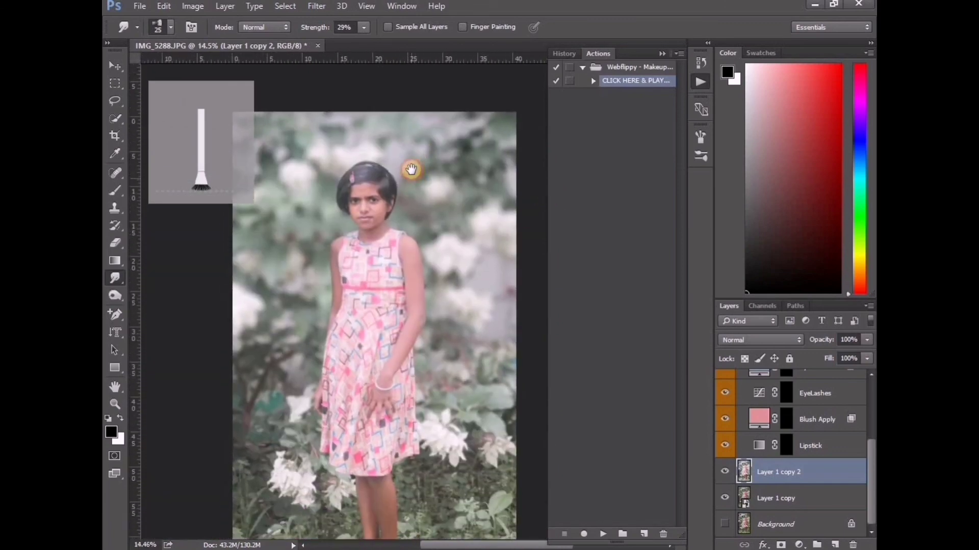
scroll(411, 165, down, 1)
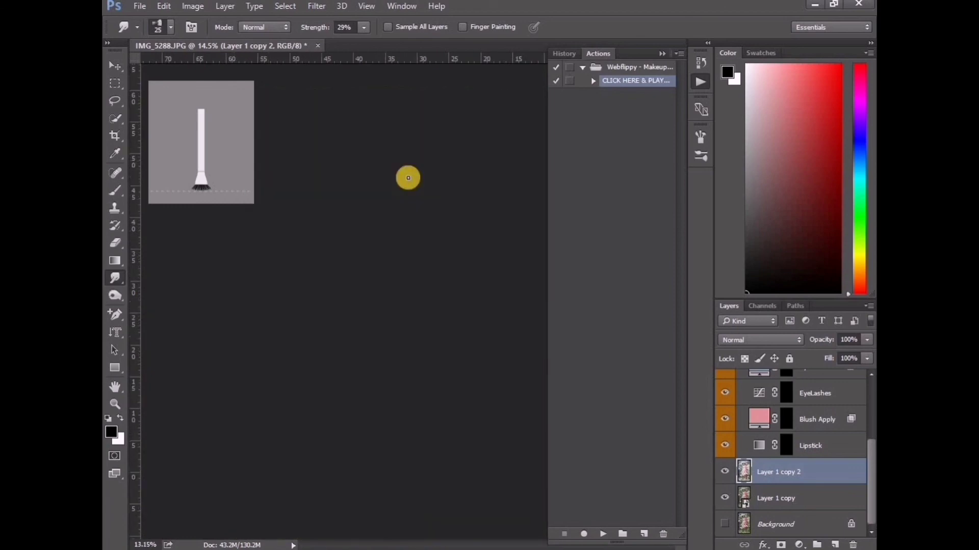
scroll(407, 238, up, 1)
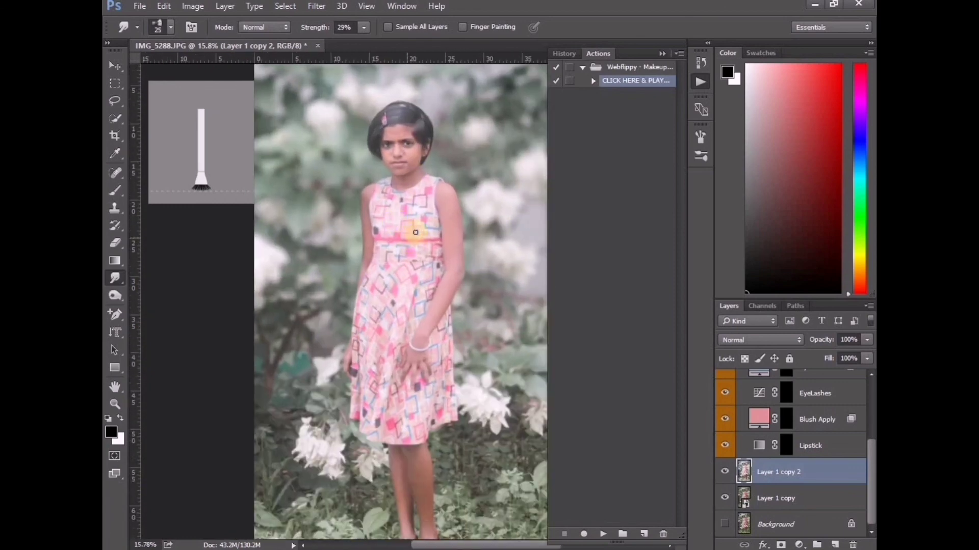
drag(421, 227, 390, 258)
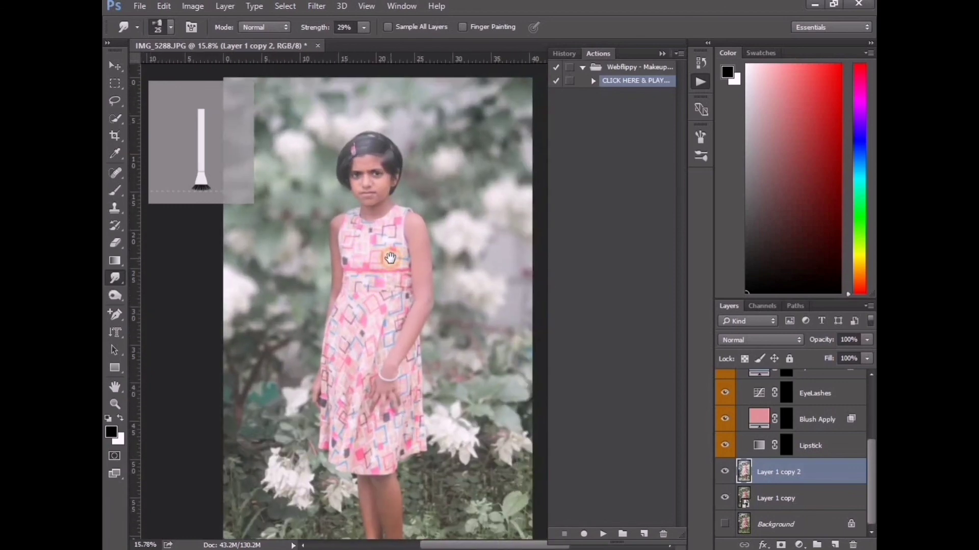
- Collapse the History and Actions panel and switch to the Move tool
click(662, 53)
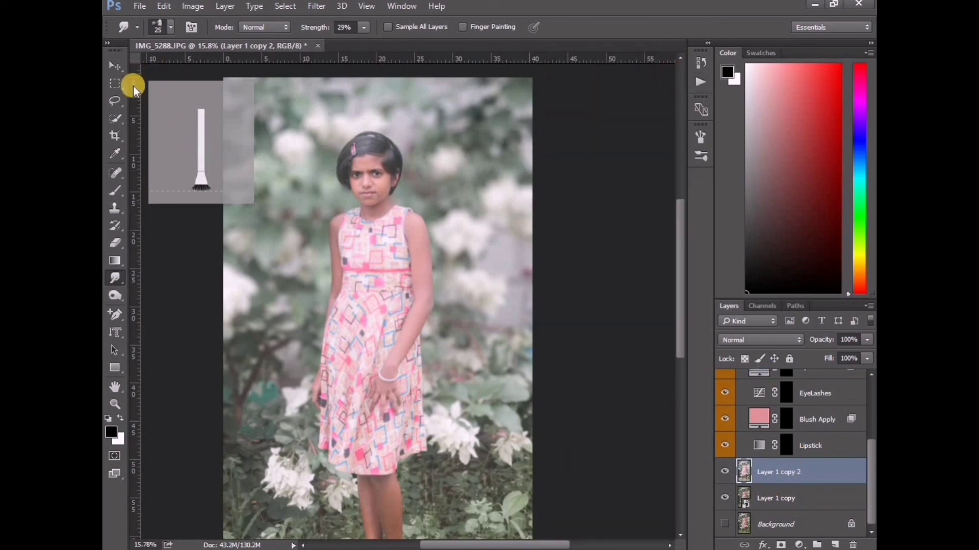
click(114, 66)
scroll(492, 250, down, 2)
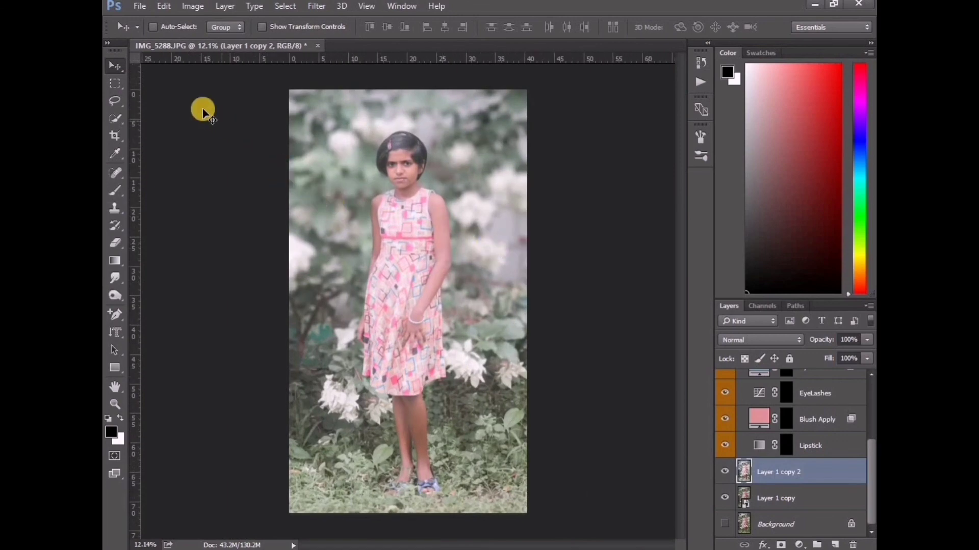
- Save the photo to Pictures as a JPEG named 'final image'
click(140, 7)
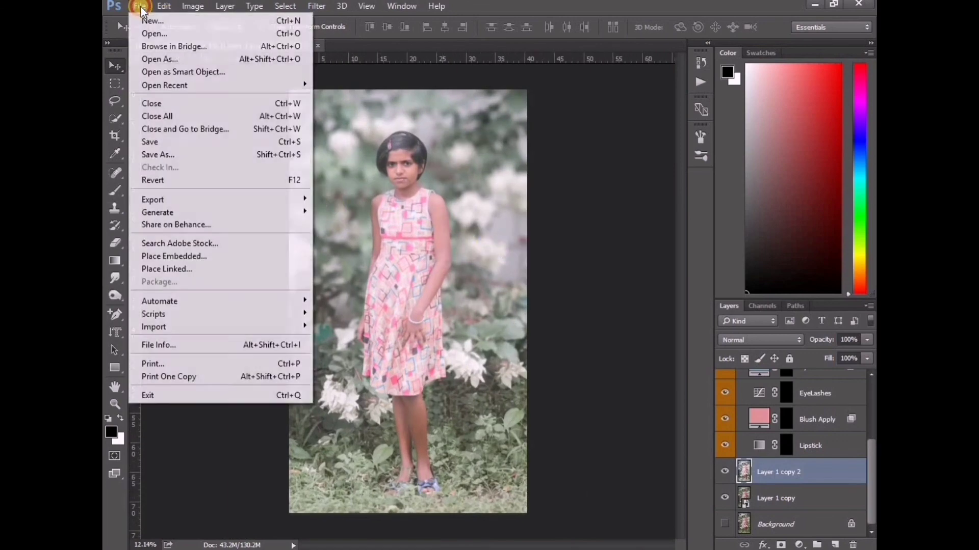
click(156, 155)
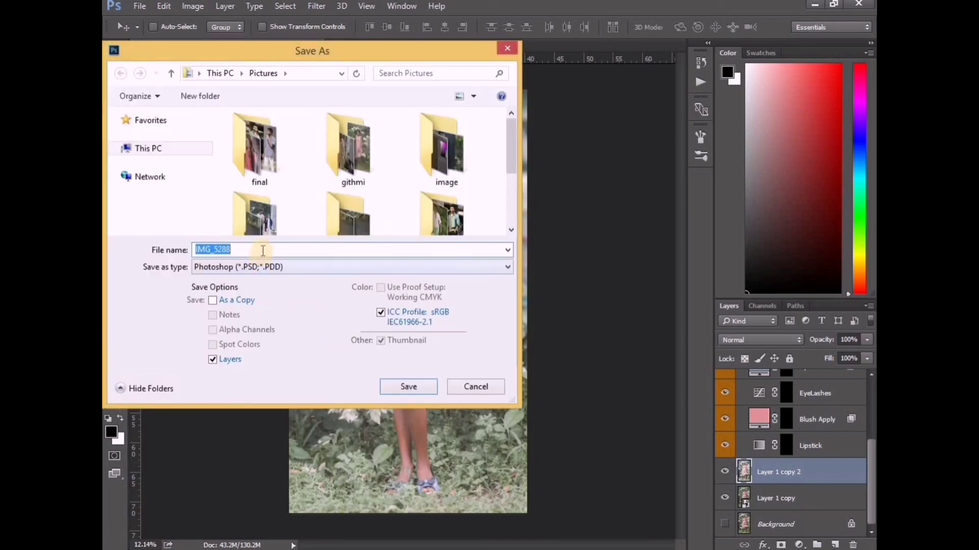
text(final image)
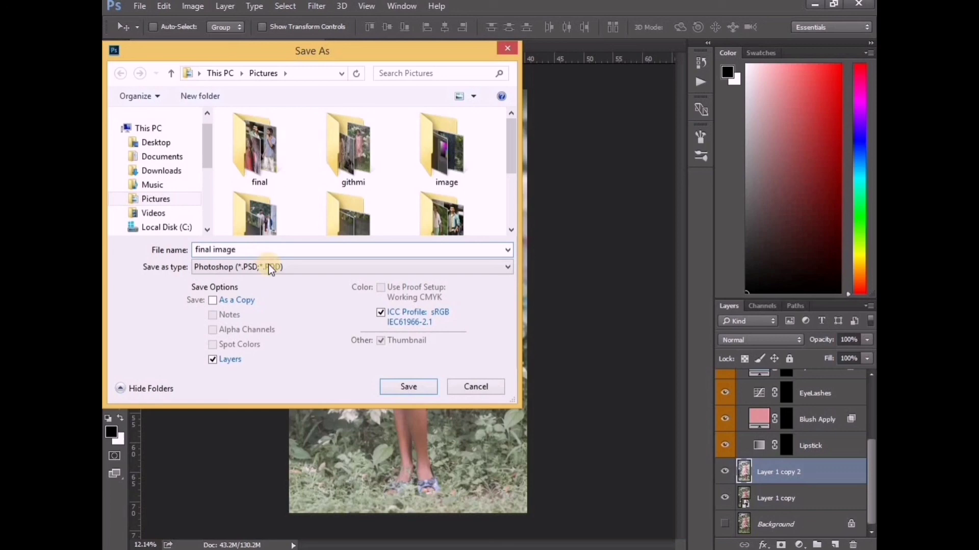
click(268, 266)
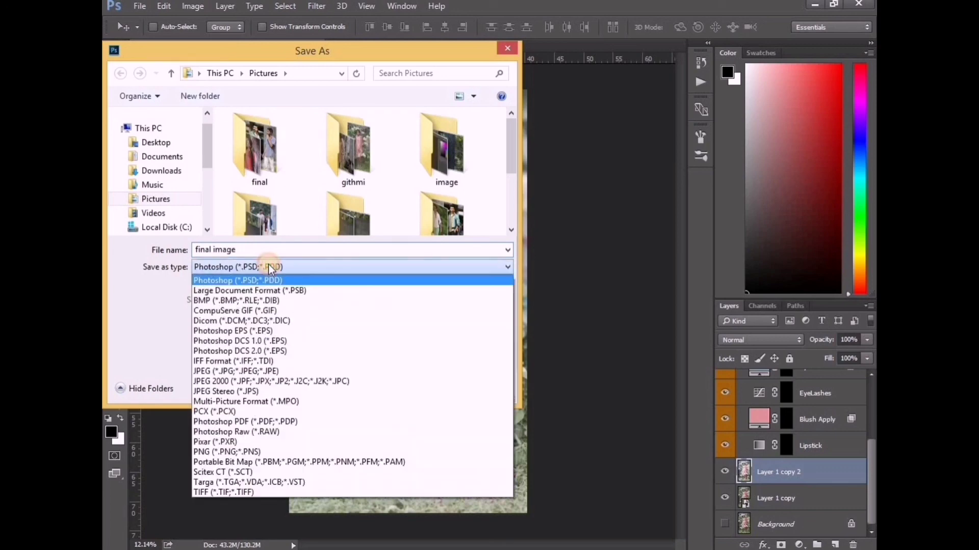
click(264, 371)
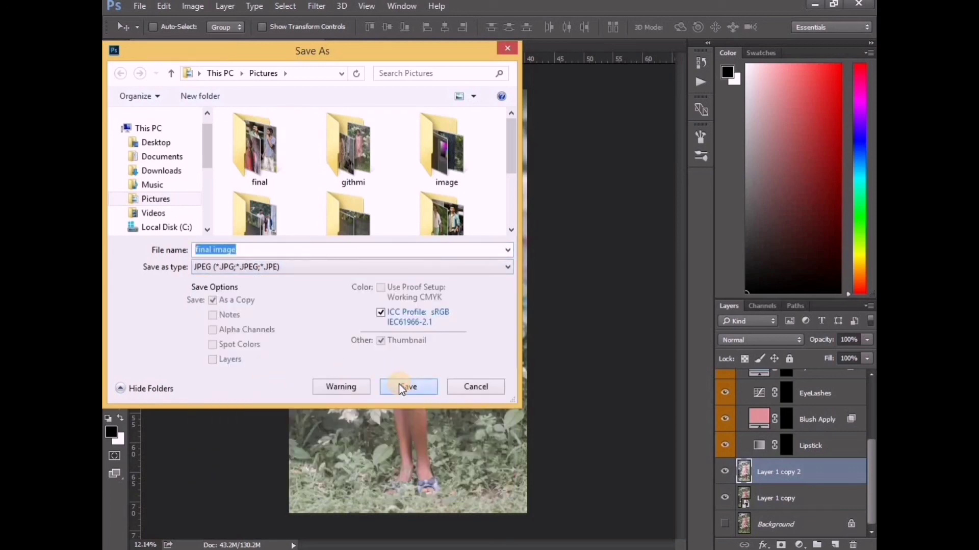
click(399, 387)
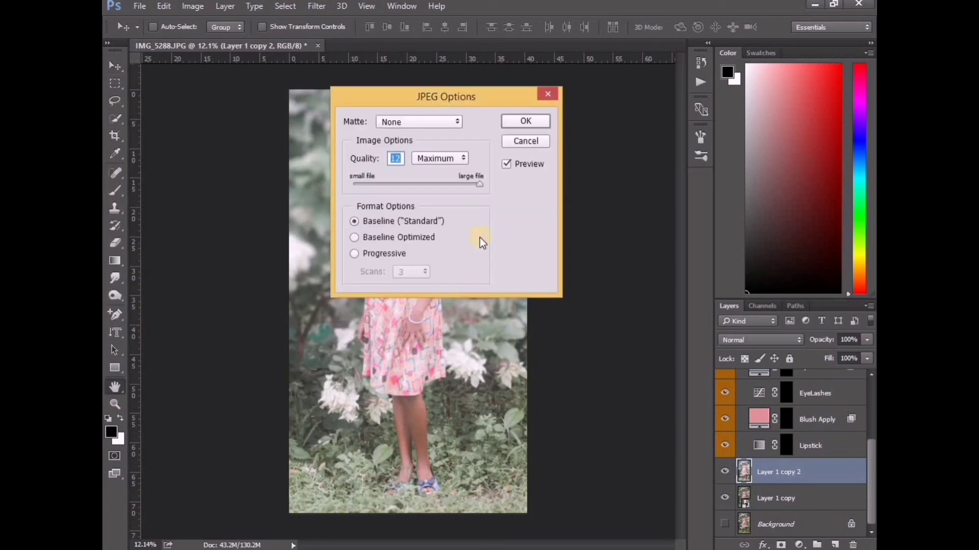
- Accept JPEG Options at Quality 12 (Maximum) with Baseline ("Standard") format
click(535, 121)
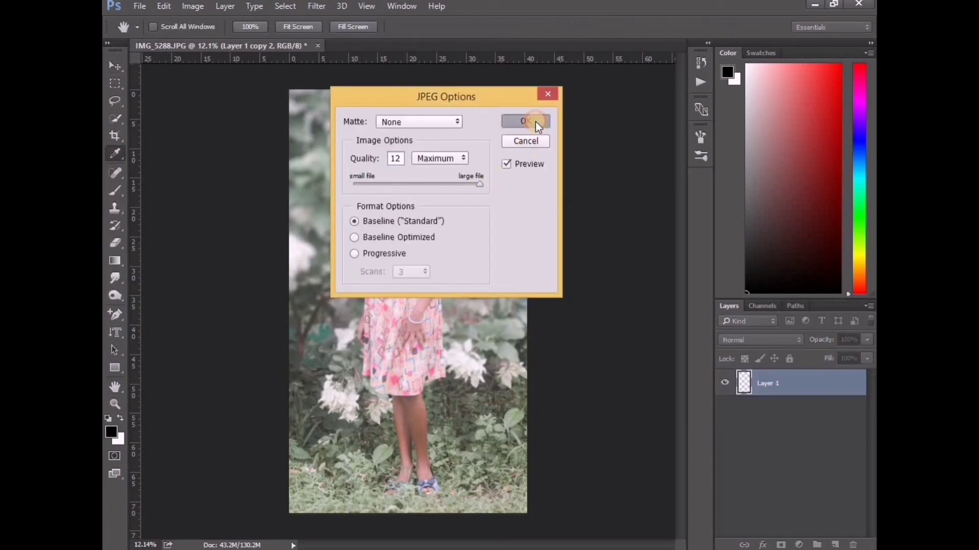